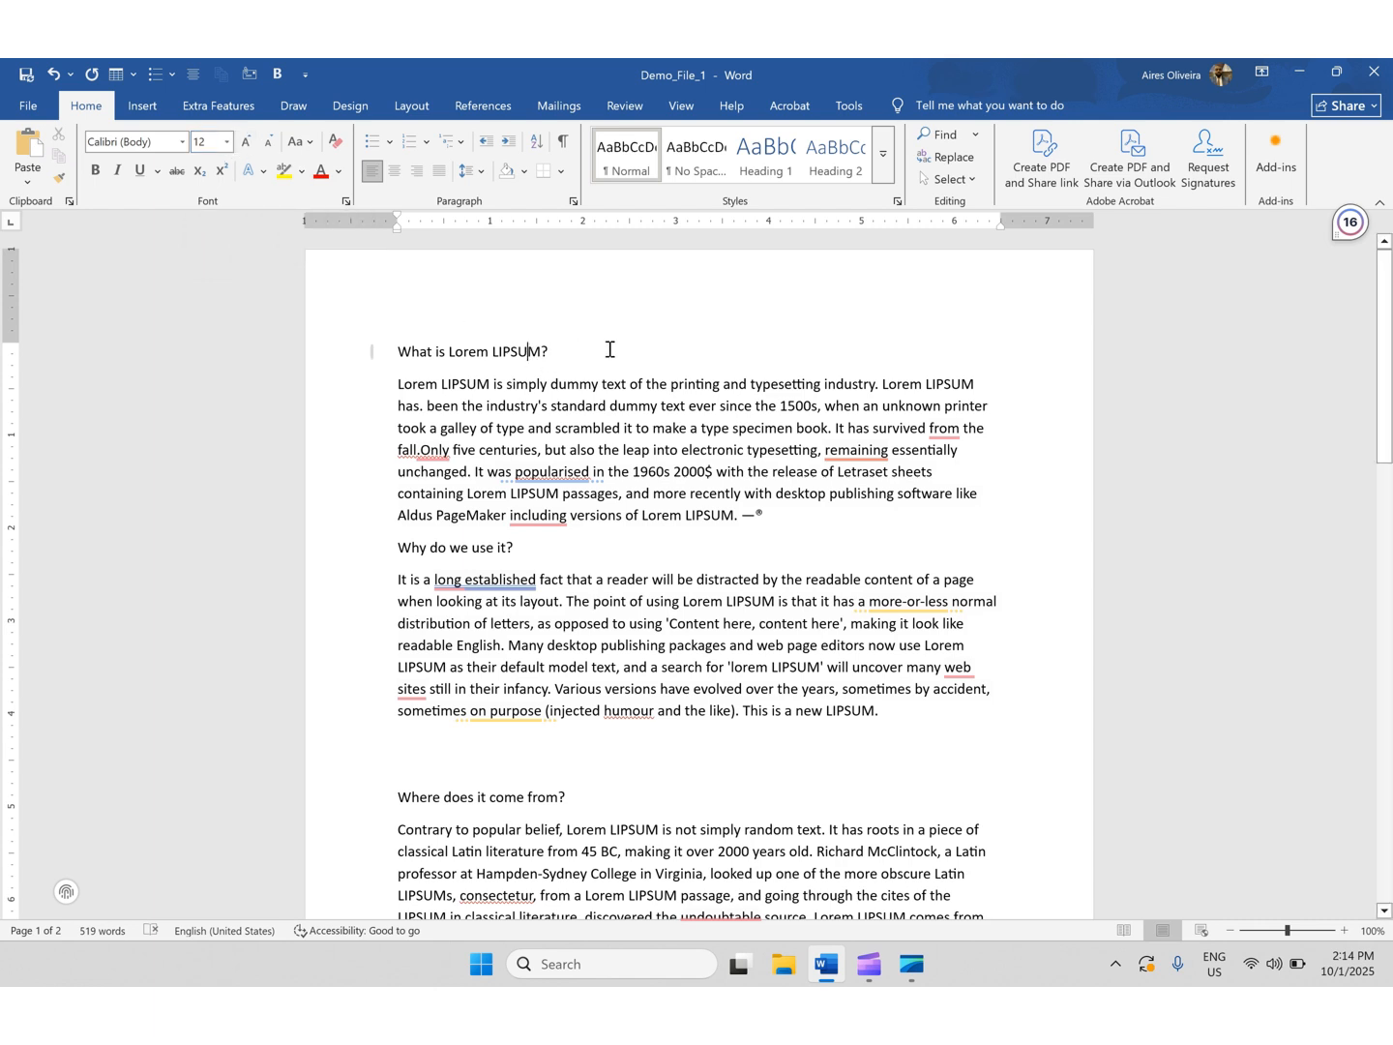
- Change the 'What is Lorem LIPSUM?' heading's font to Arial Rounded MT Bold
{"action": "left_click_drag", "start_coordinate": [570, 356], "coordinate": [389, 352]}
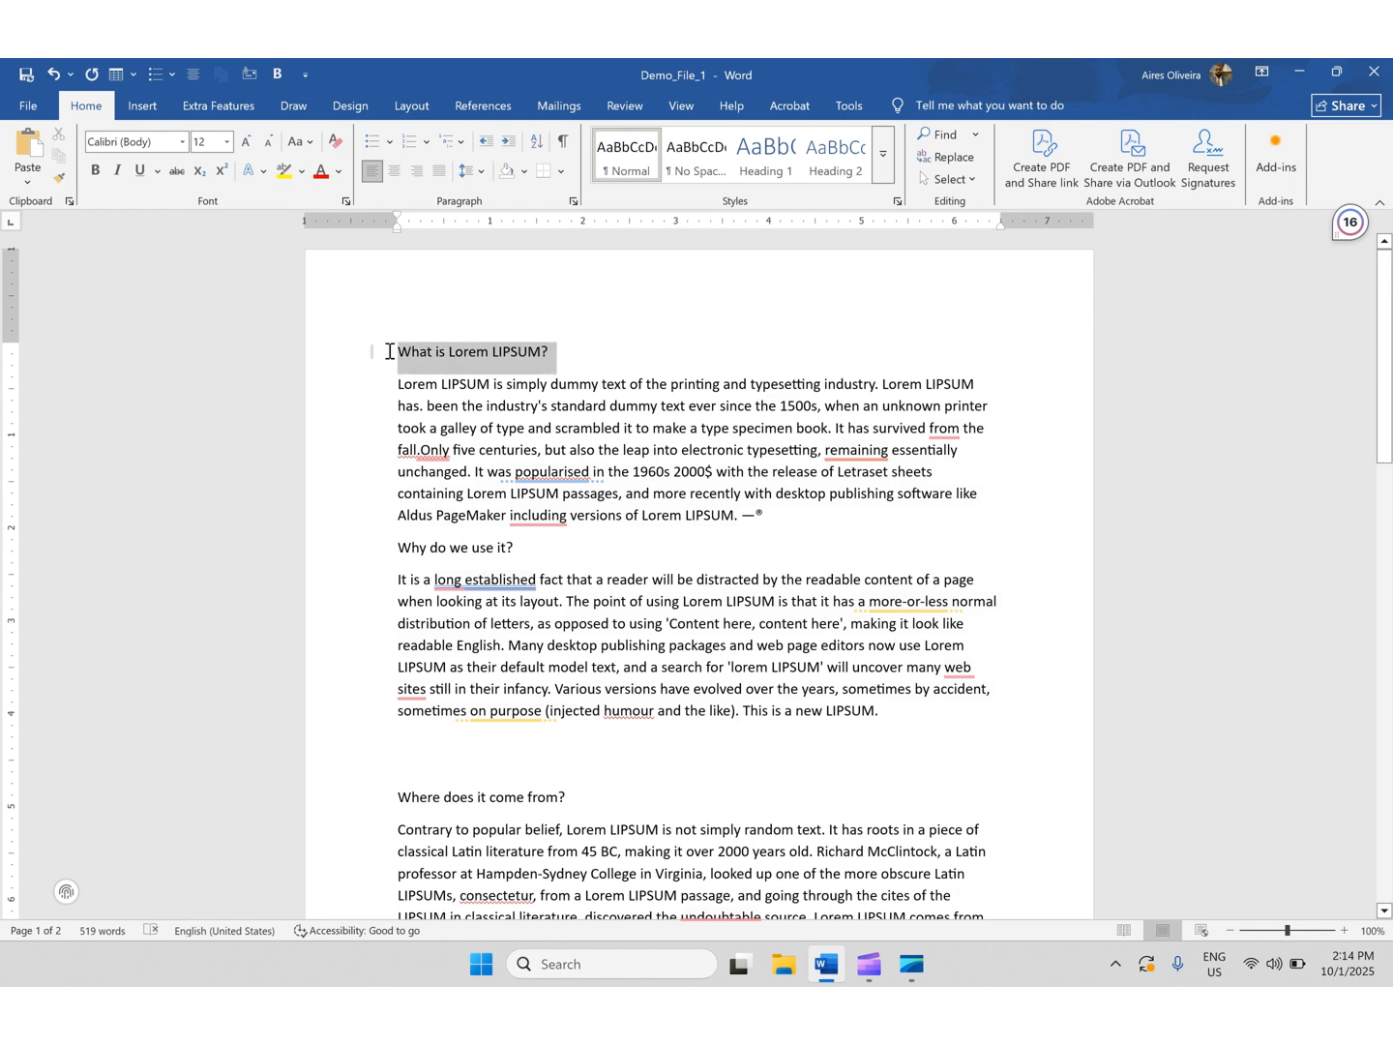
{"action": "left_click", "coordinate": [181, 143]}
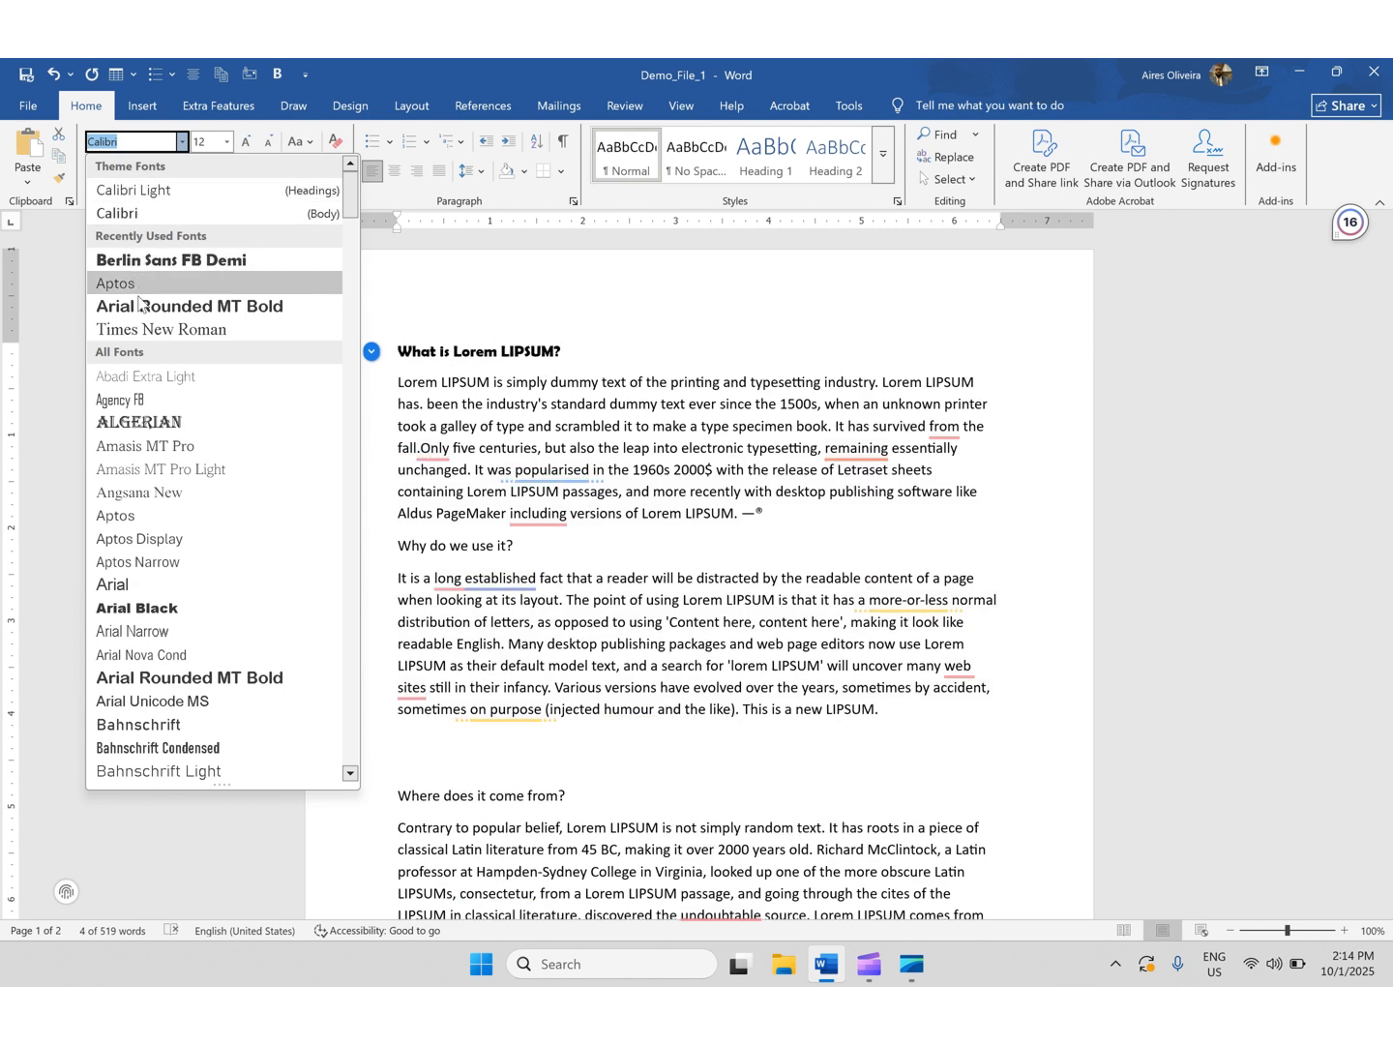
{"action": "scroll", "coordinate": [170, 319], "scroll_direction": "down", "scroll_amount": 3}
{"action": "scroll", "coordinate": [174, 338], "scroll_direction": "down", "scroll_amount": 4}
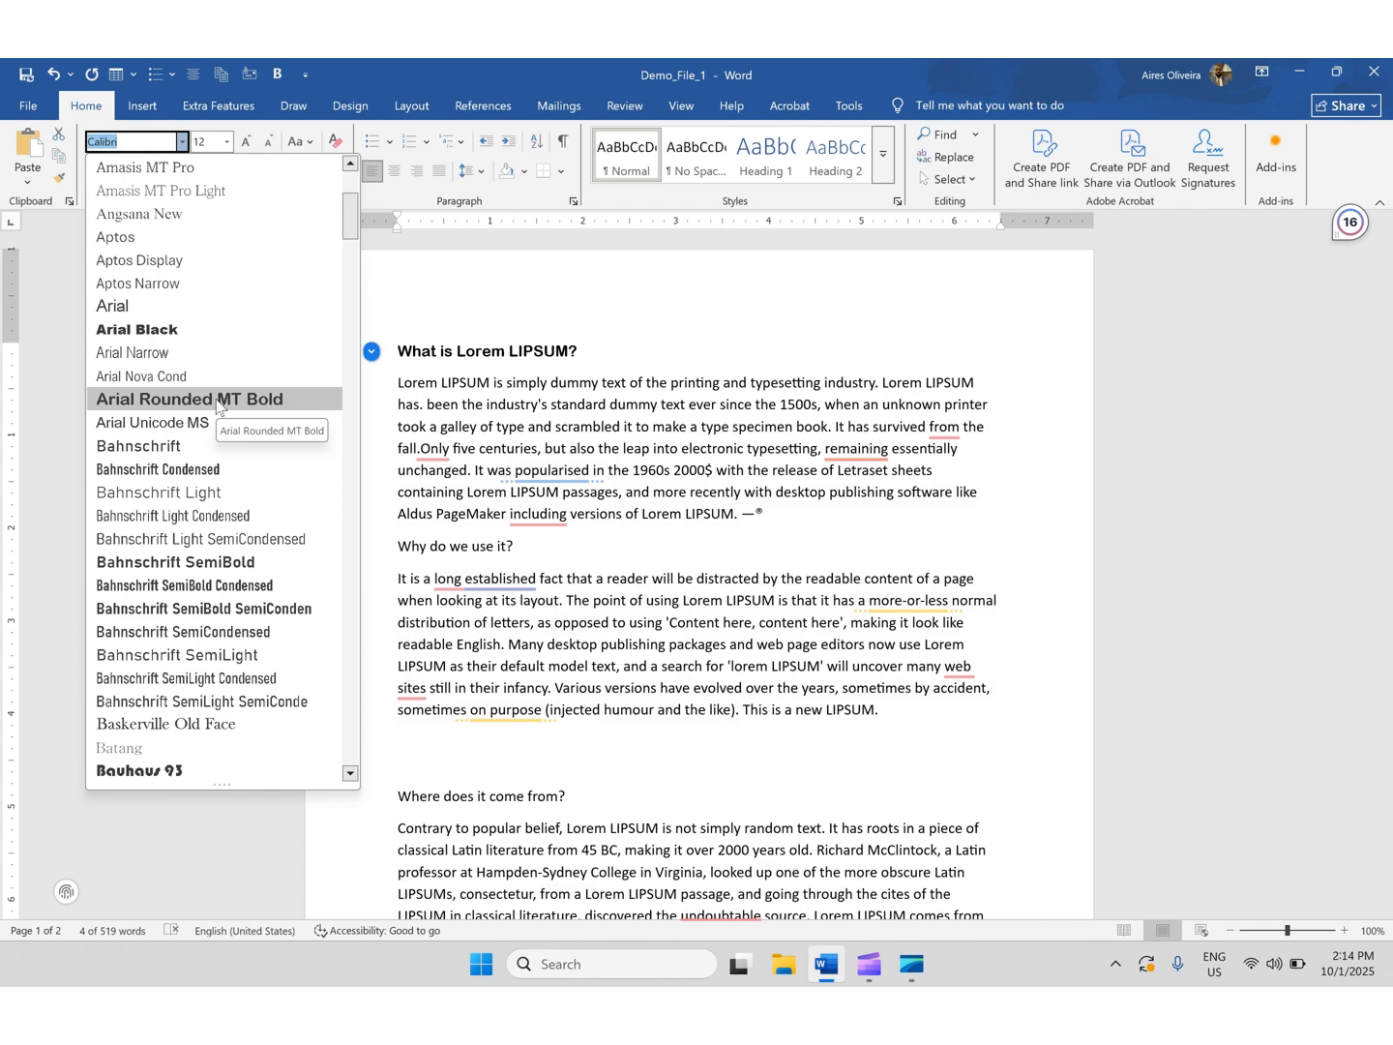
{"action": "left_click", "coordinate": [219, 406]}
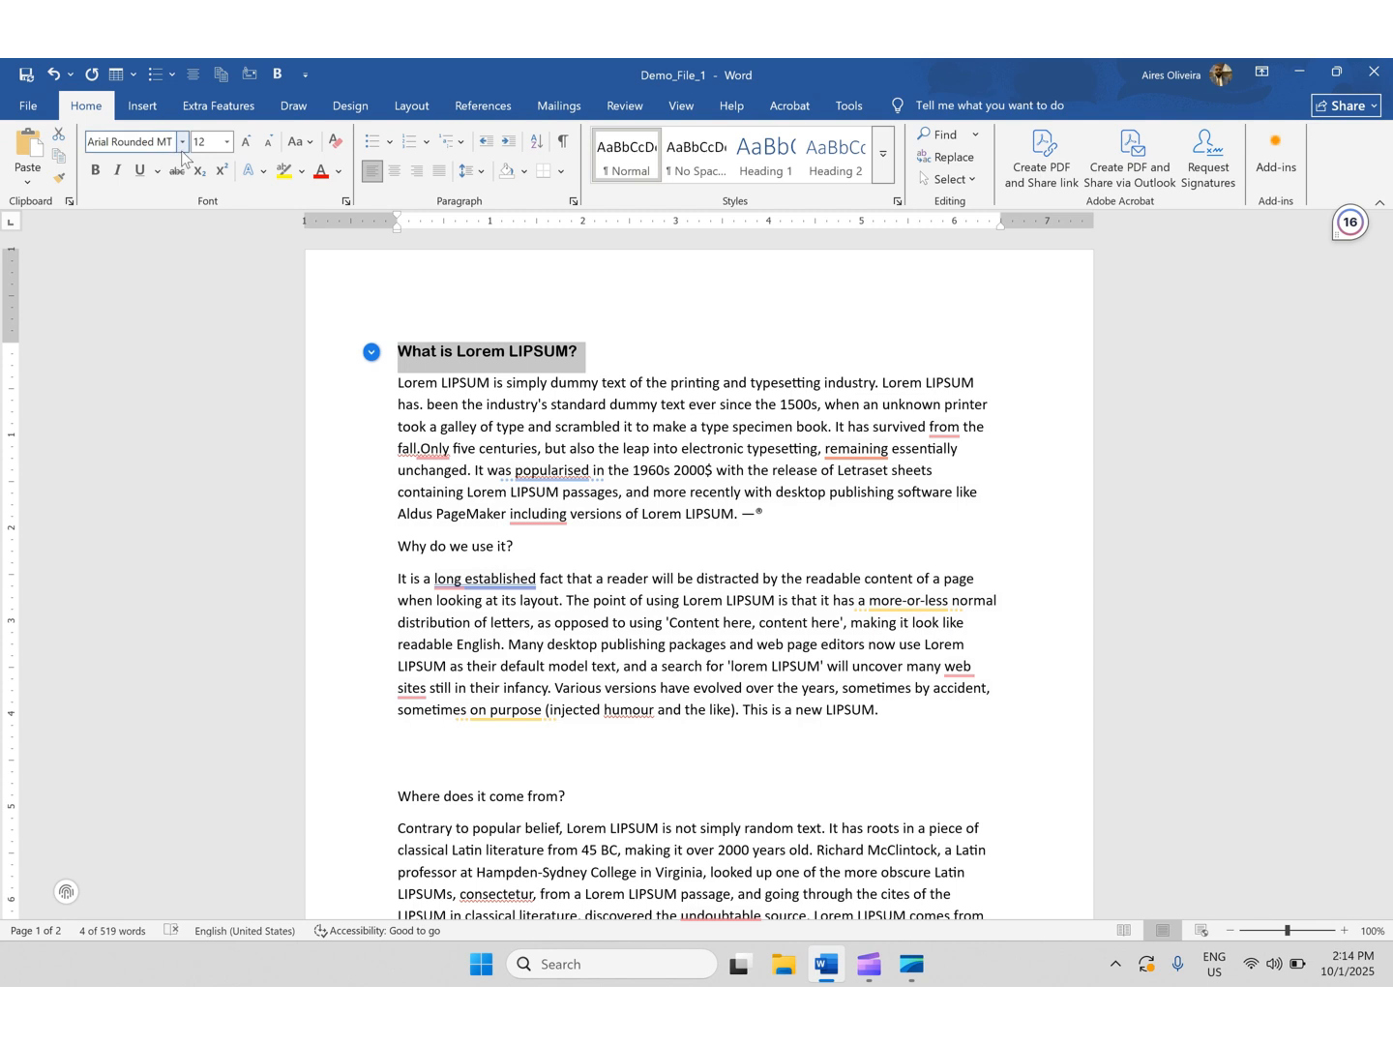
- Set the heading to 24 pt and change its font to Aptos
{"action": "left_click", "coordinate": [227, 141]}
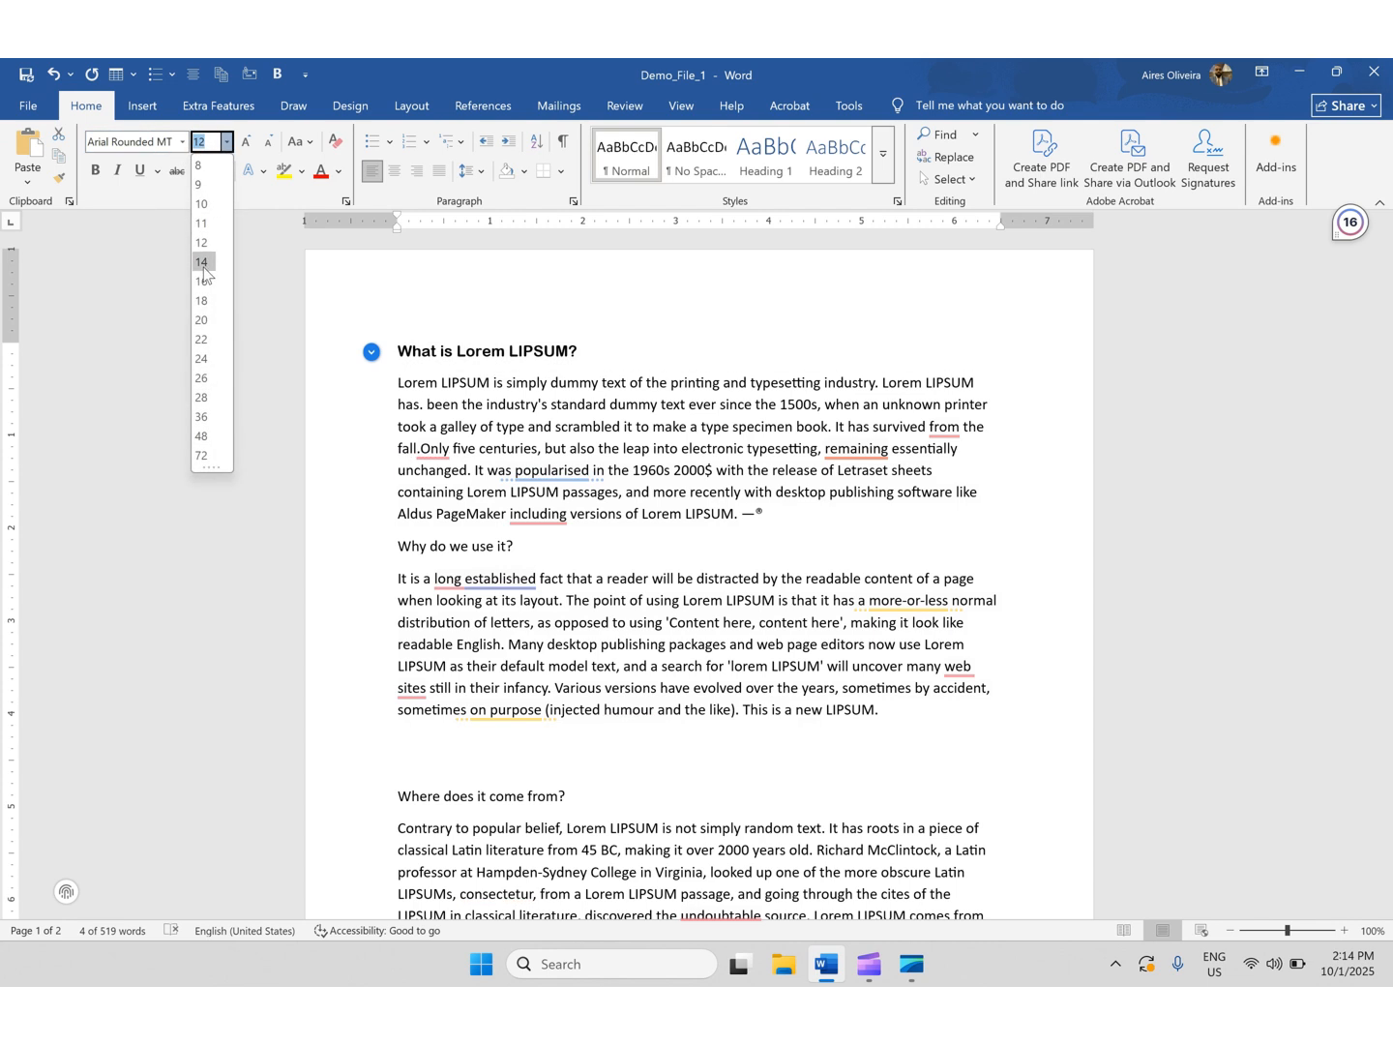
{"action": "left_click", "coordinate": [202, 359]}
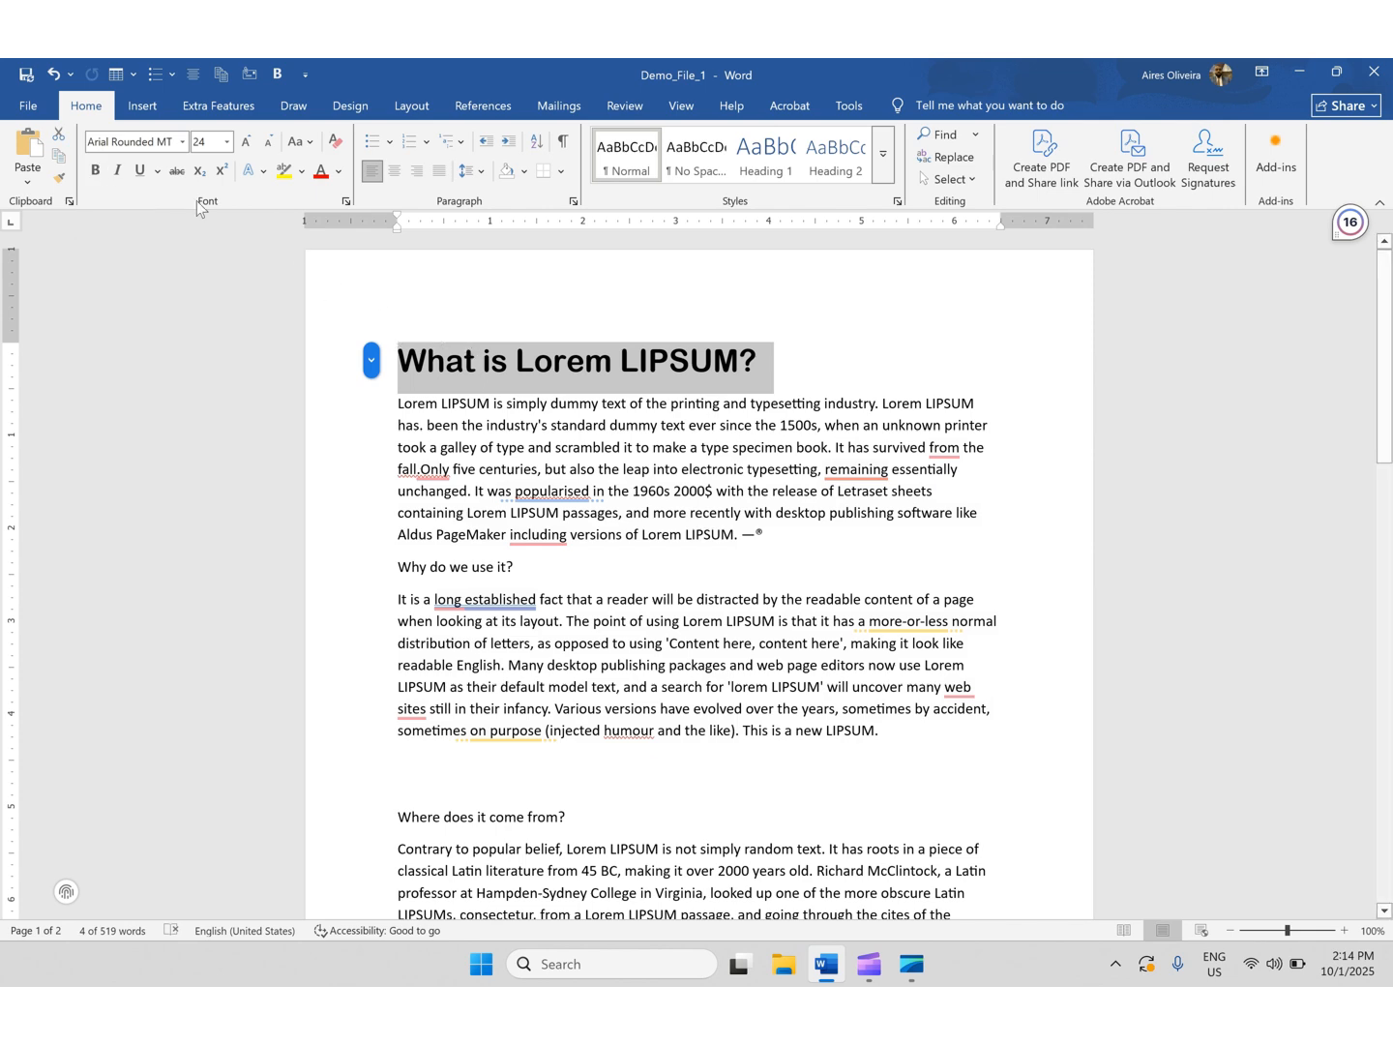
{"action": "left_click", "coordinate": [183, 143]}
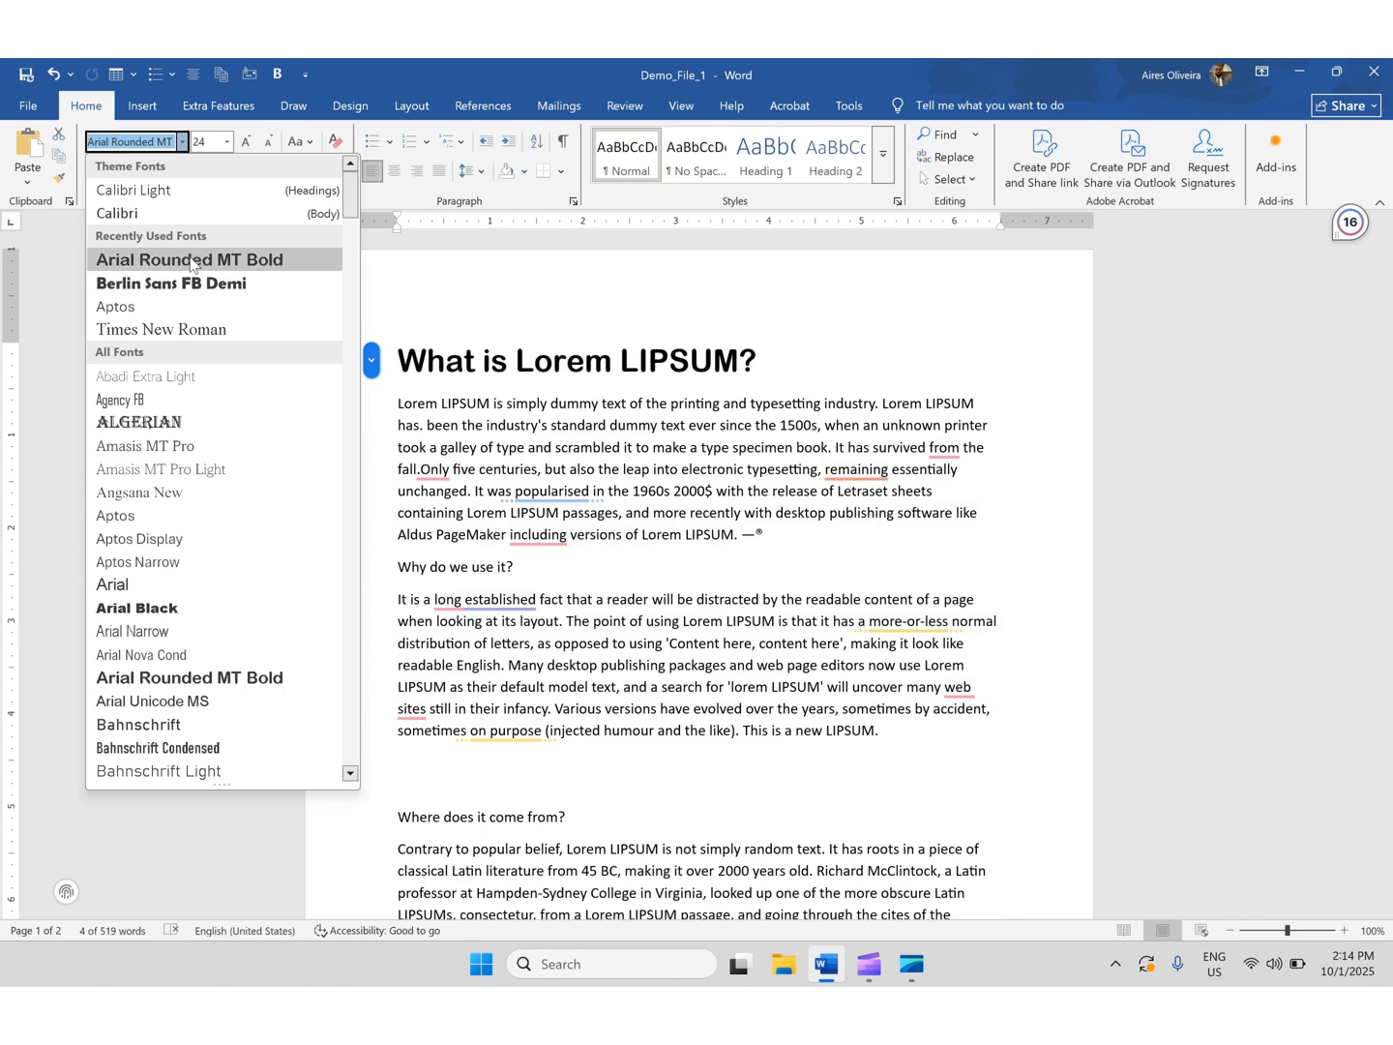
{"action": "left_click", "coordinate": [478, 264]}
{"action": "left_click", "coordinate": [183, 142]}
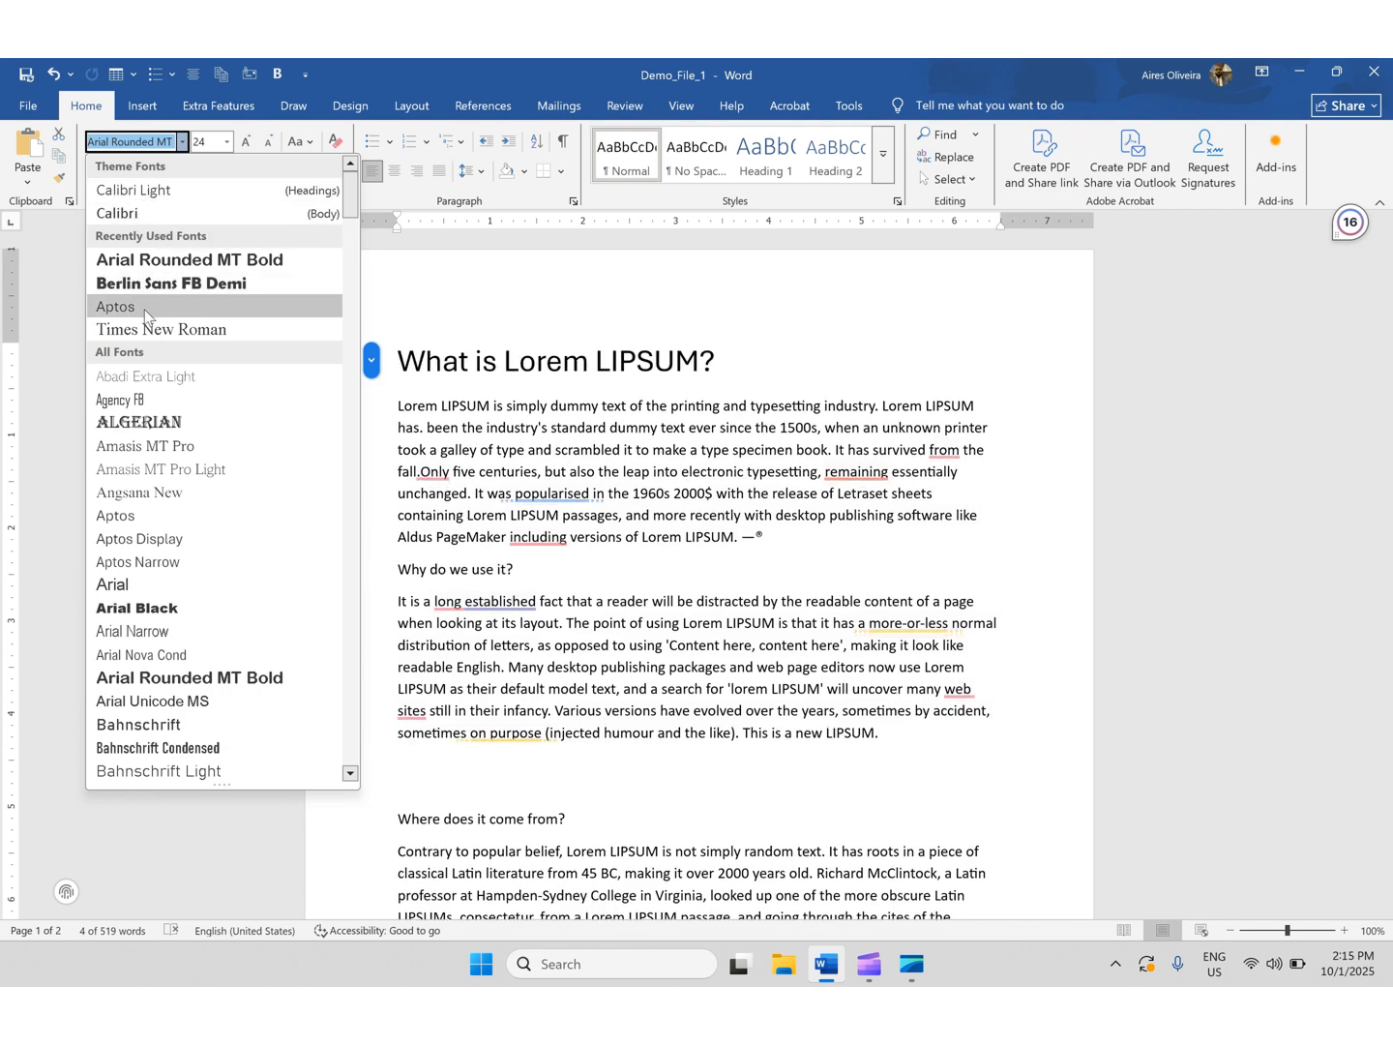
{"action": "left_click", "coordinate": [144, 308]}
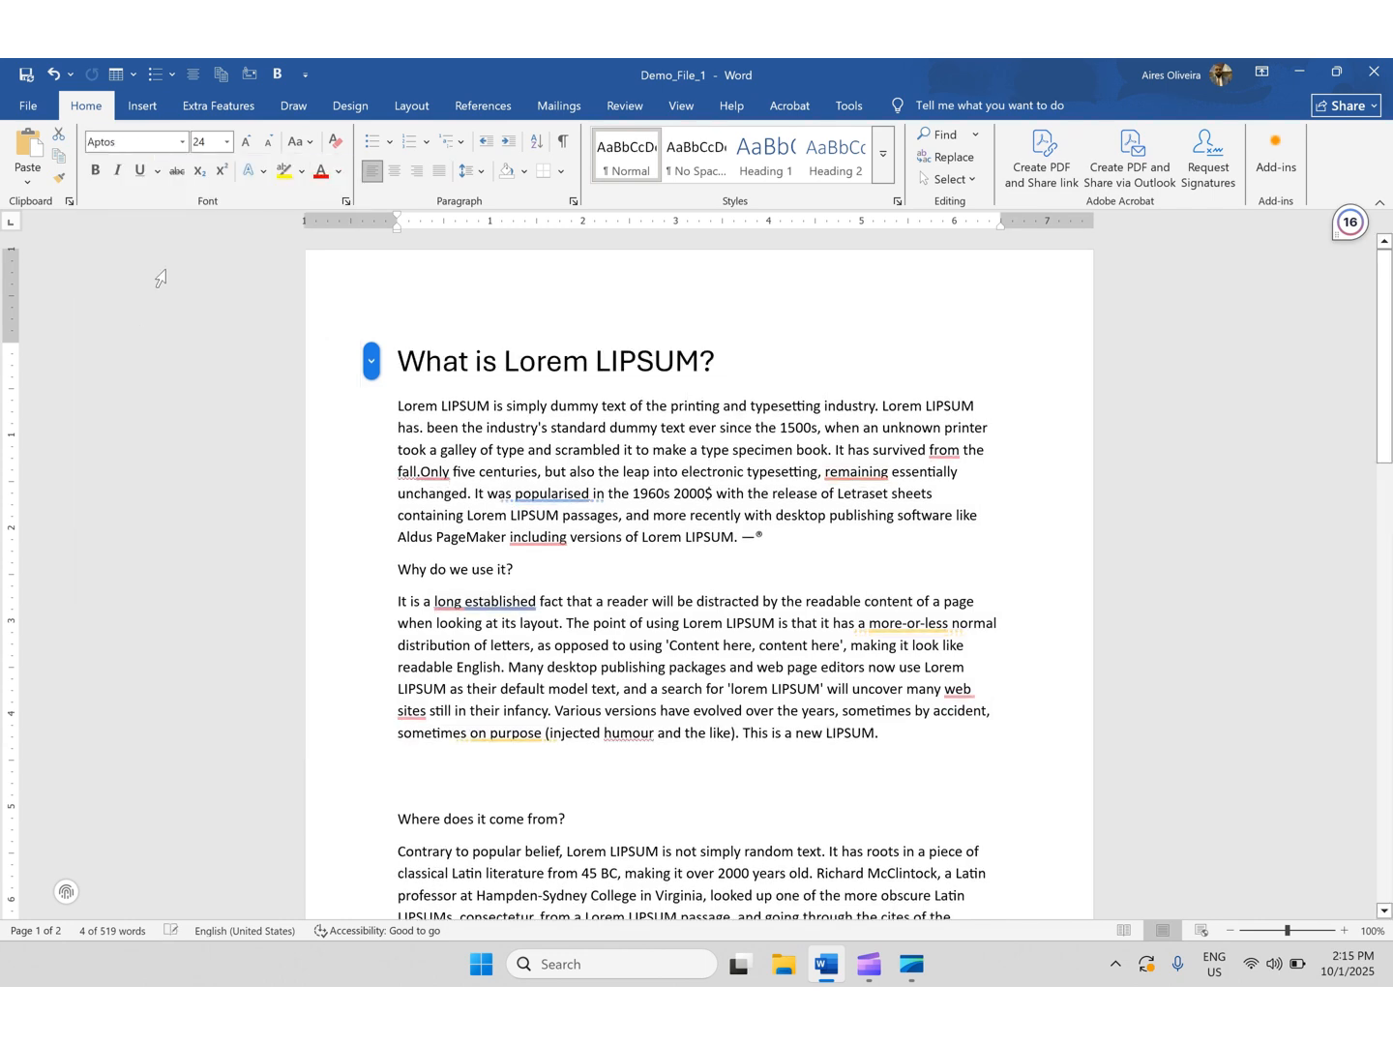
- Make the heading bold and italic
{"action": "left_click", "coordinate": [98, 171]}
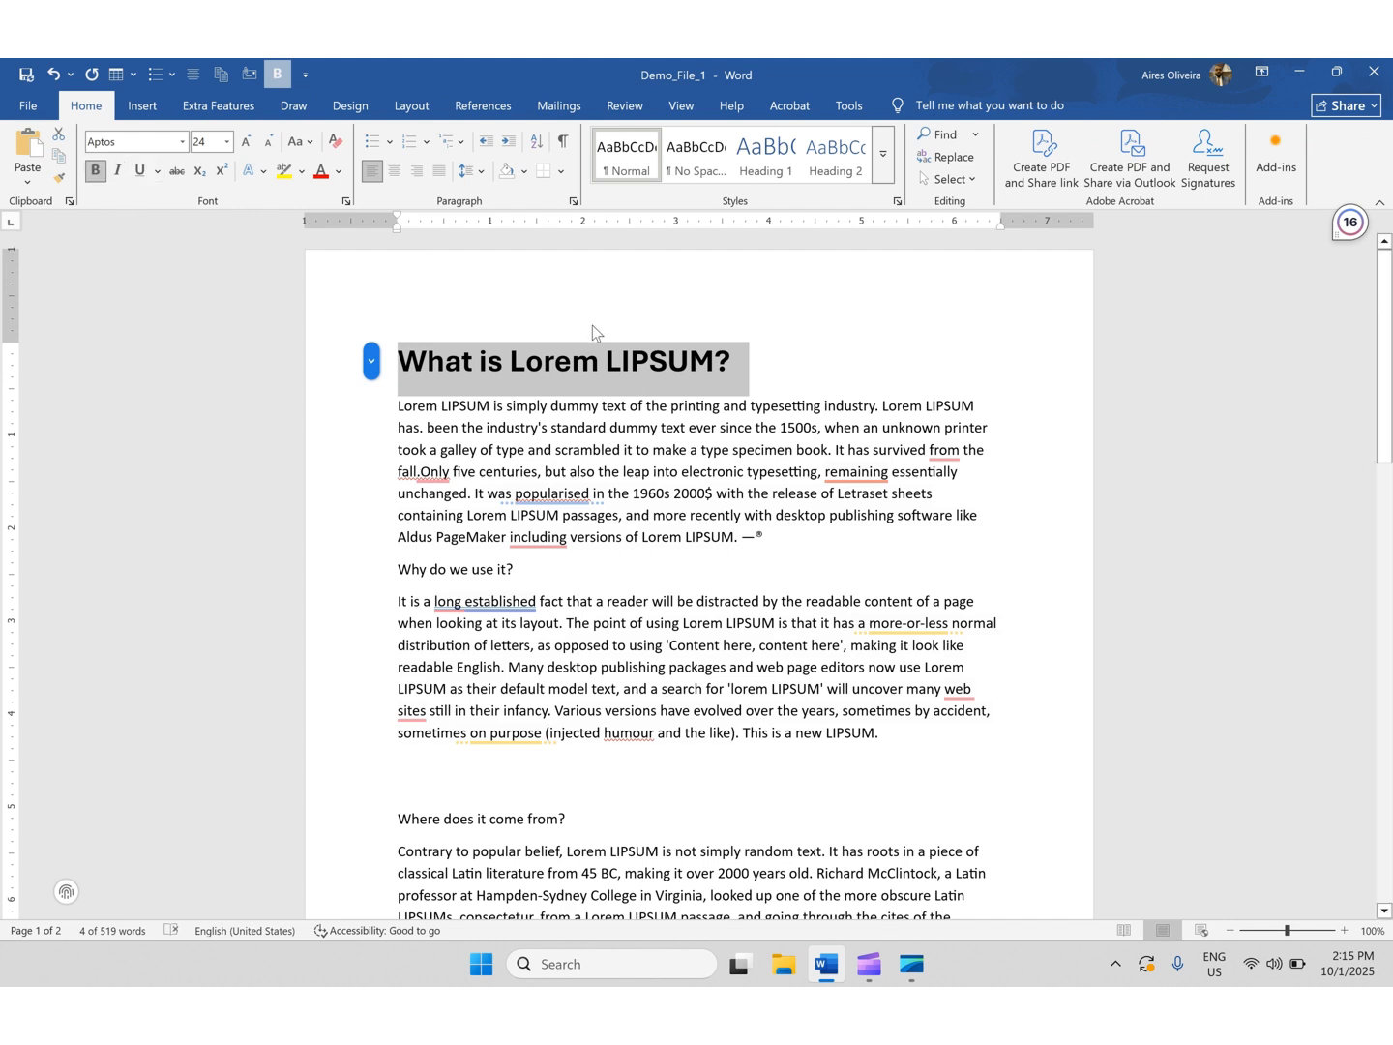
{"action": "left_click", "coordinate": [660, 360]}
{"action": "left_click_drag", "start_coordinate": [764, 368], "coordinate": [397, 364]}
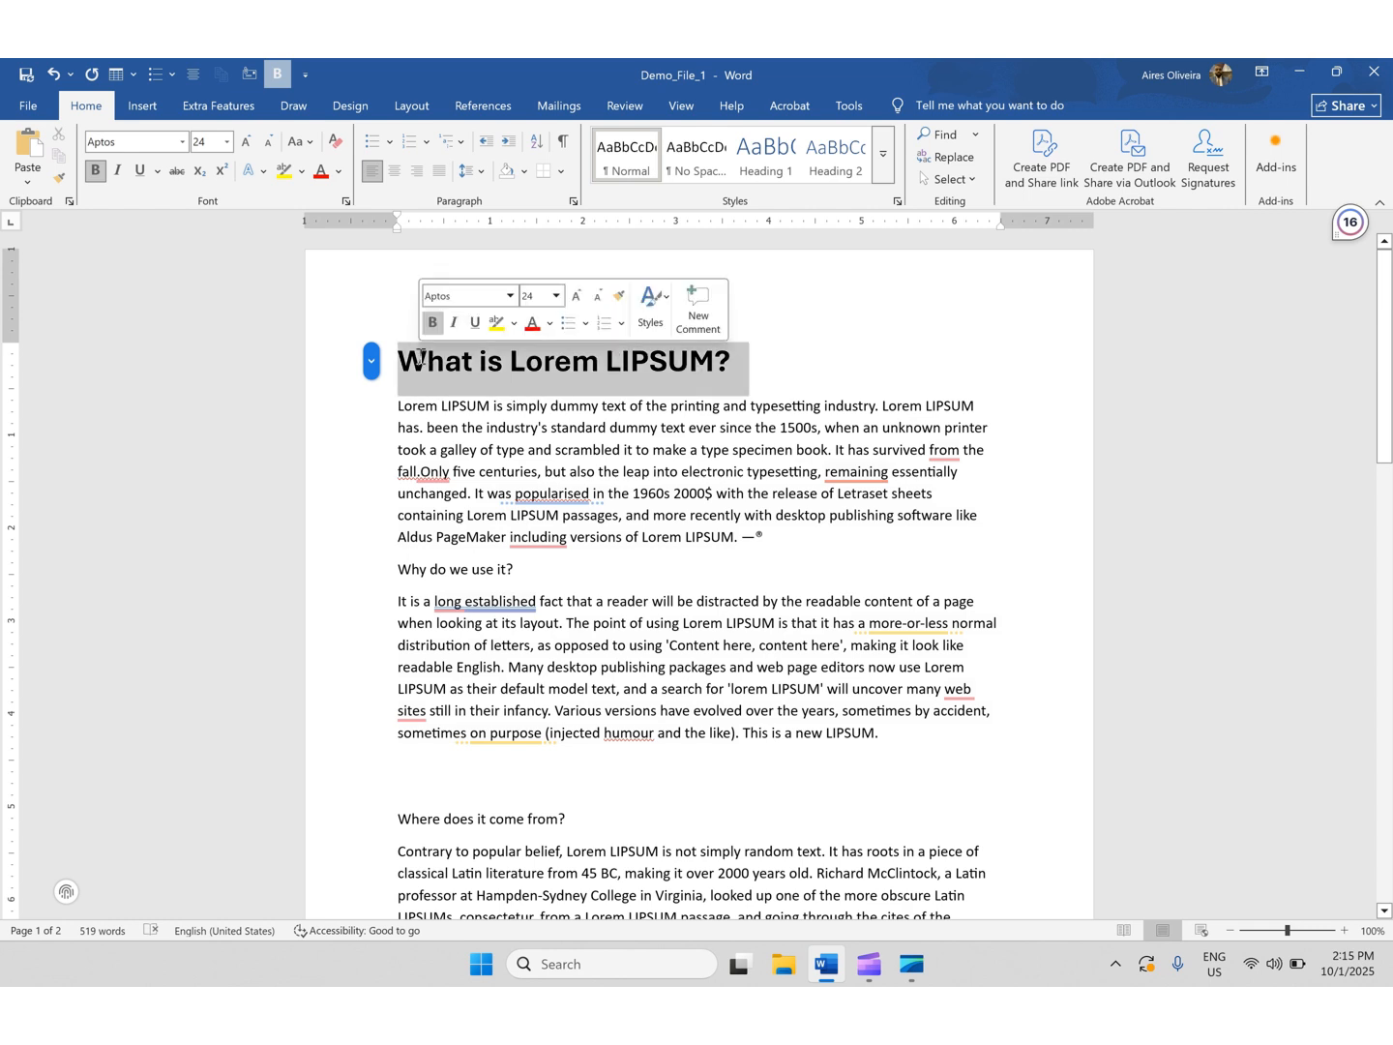
{"action": "key", "text": "ctrl+b"}
{"action": "key", "text": "ctrl+b"}
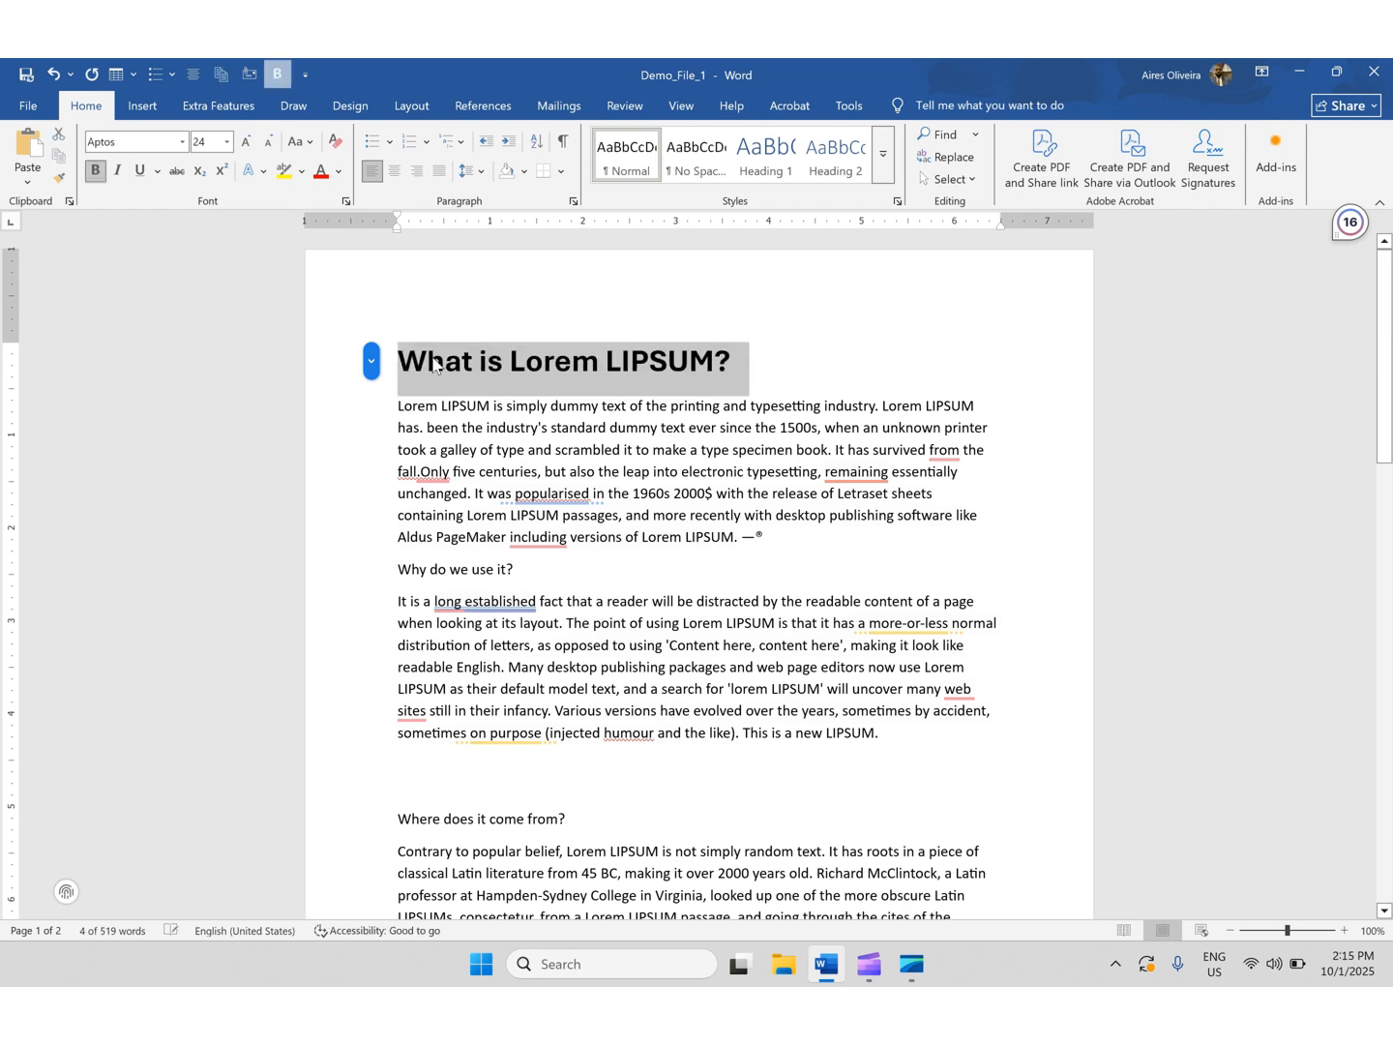
{"action": "left_click", "coordinate": [123, 179]}
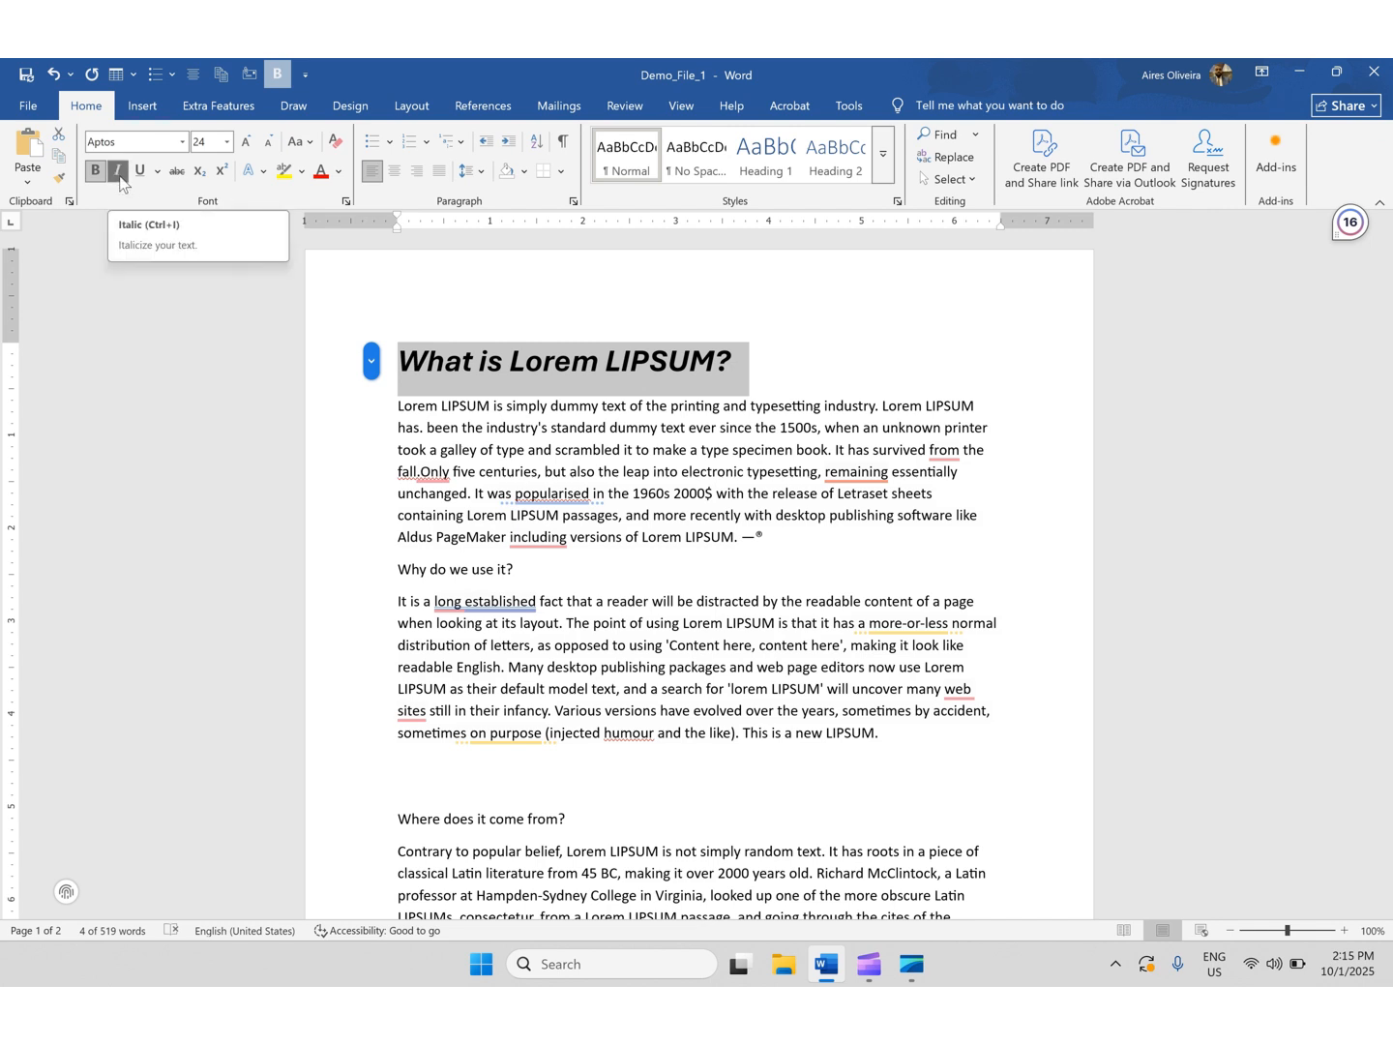
- Underline the whole heading
{"action": "left_click", "coordinate": [788, 378]}
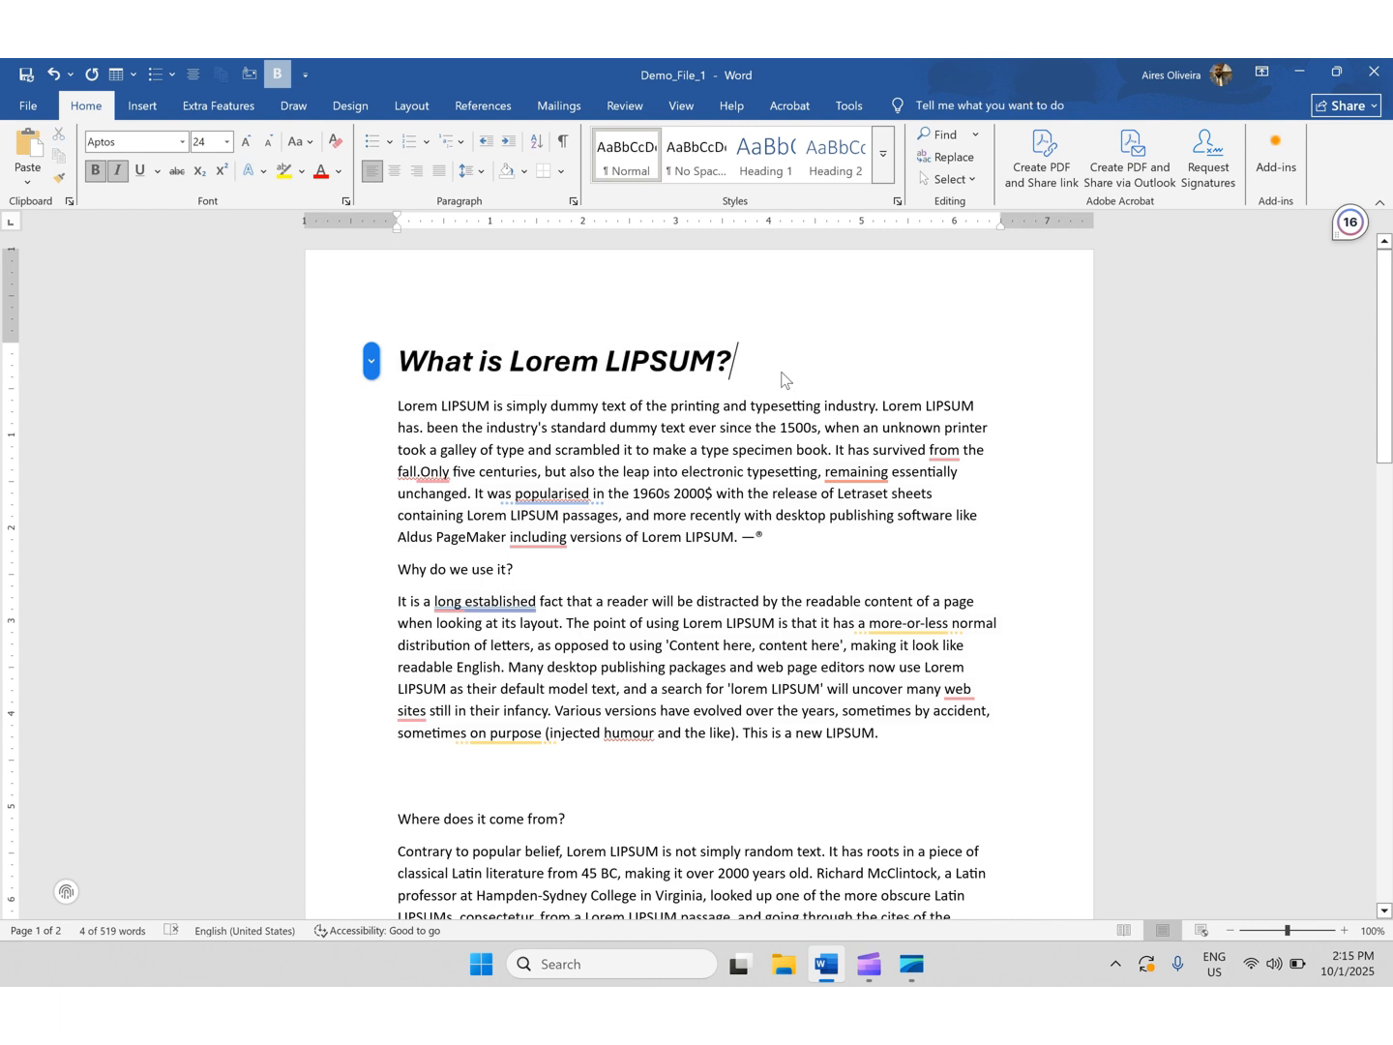
{"action": "left_click_drag", "start_coordinate": [769, 363], "coordinate": [600, 366]}
{"action": "triple_click", "coordinate": [489, 360]}
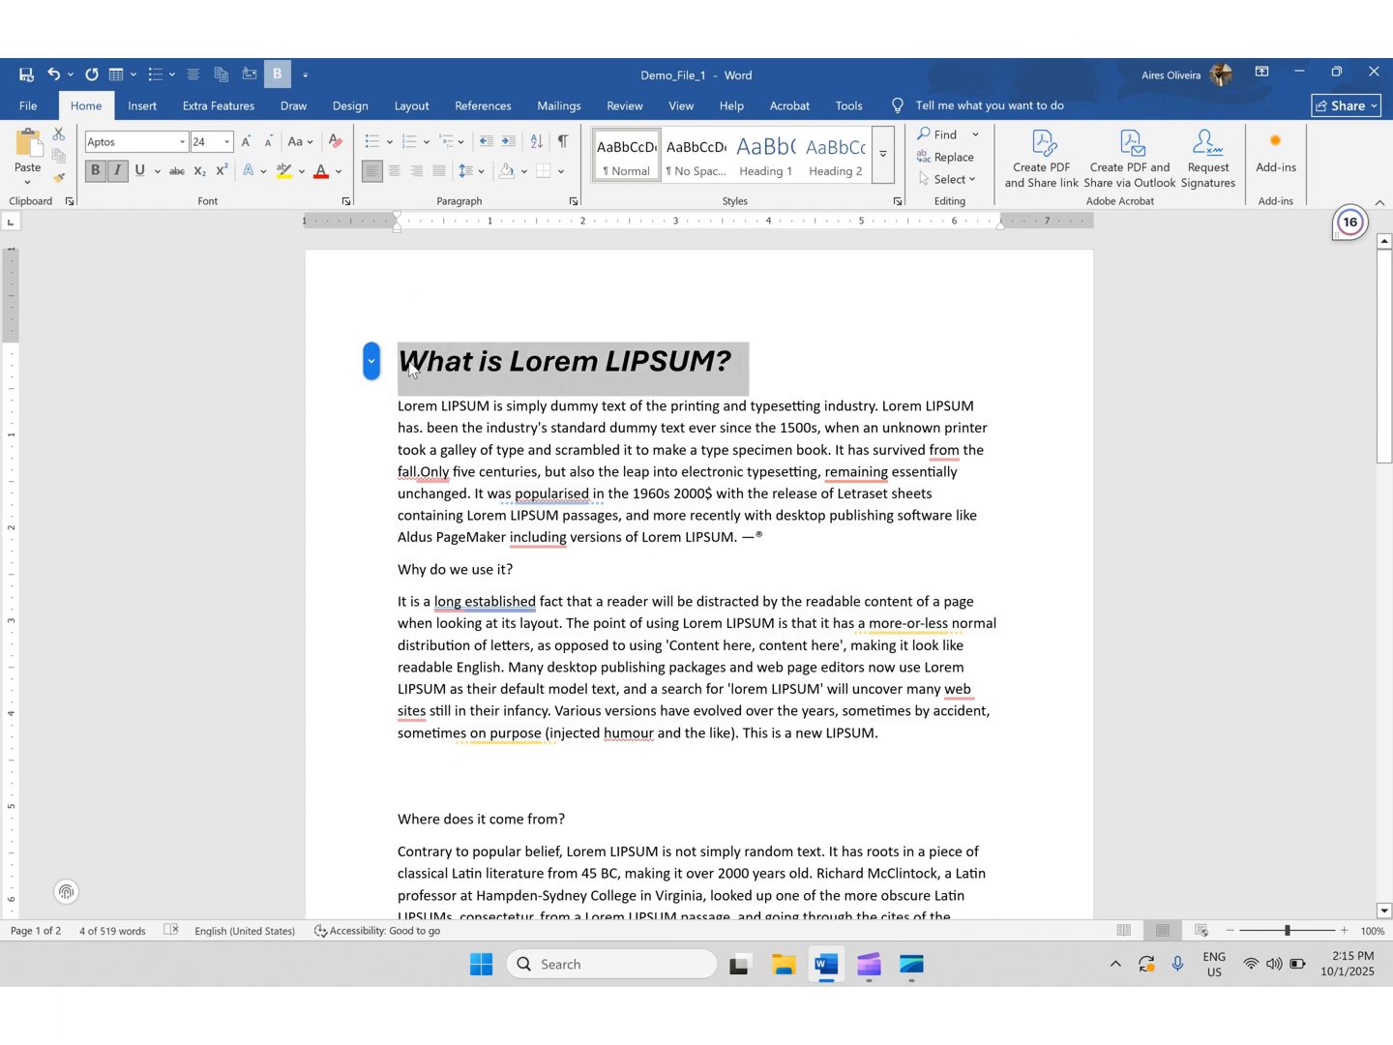
{"action": "key", "text": "ctrl+i"}
{"action": "key", "text": "ctrl+i"}
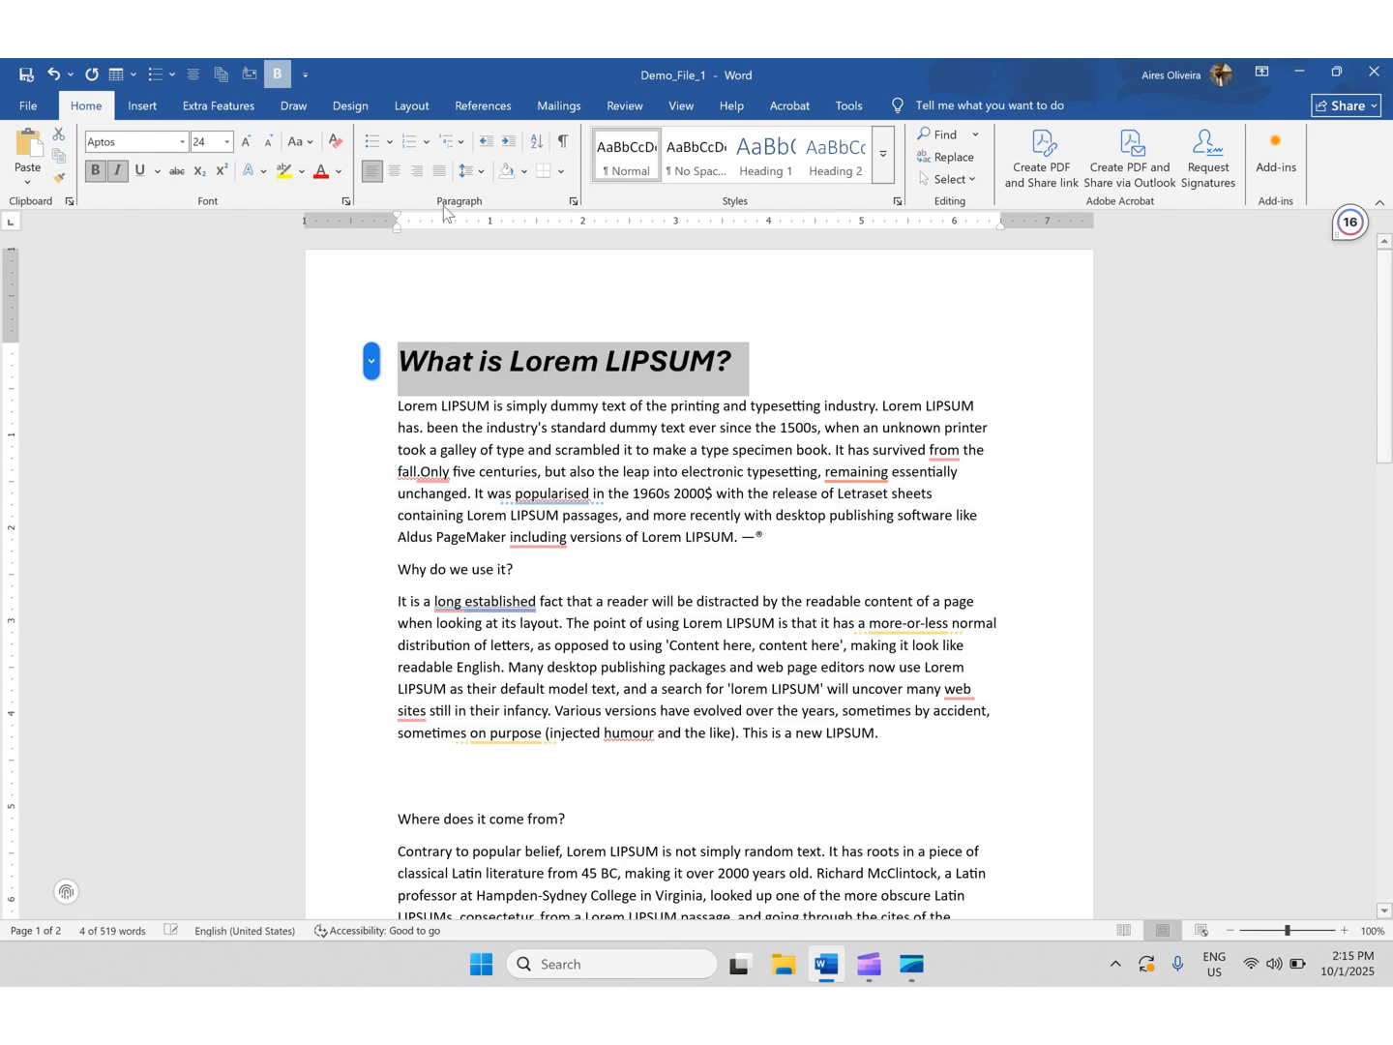
{"action": "left_click", "coordinate": [141, 179]}
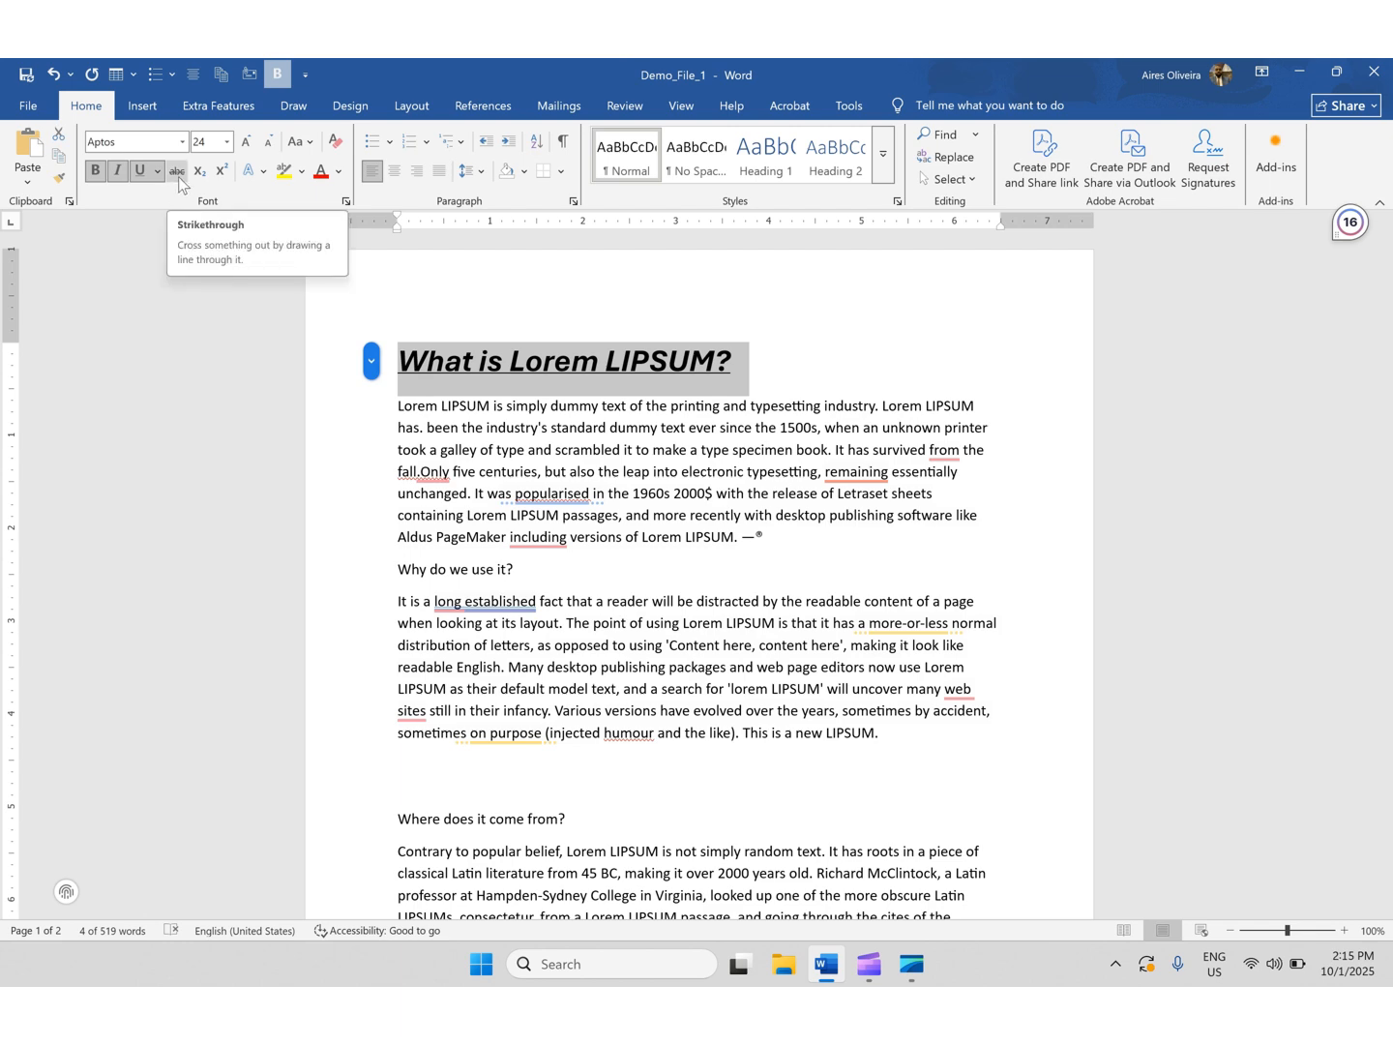
- Strike through the first paragraph's text from 'took a galley of type' to 'remaining essentially'
{"action": "scroll", "coordinate": [847, 440], "scroll_direction": "down", "scroll_amount": 1}
{"action": "mouse_move", "coordinate": [858, 436]}
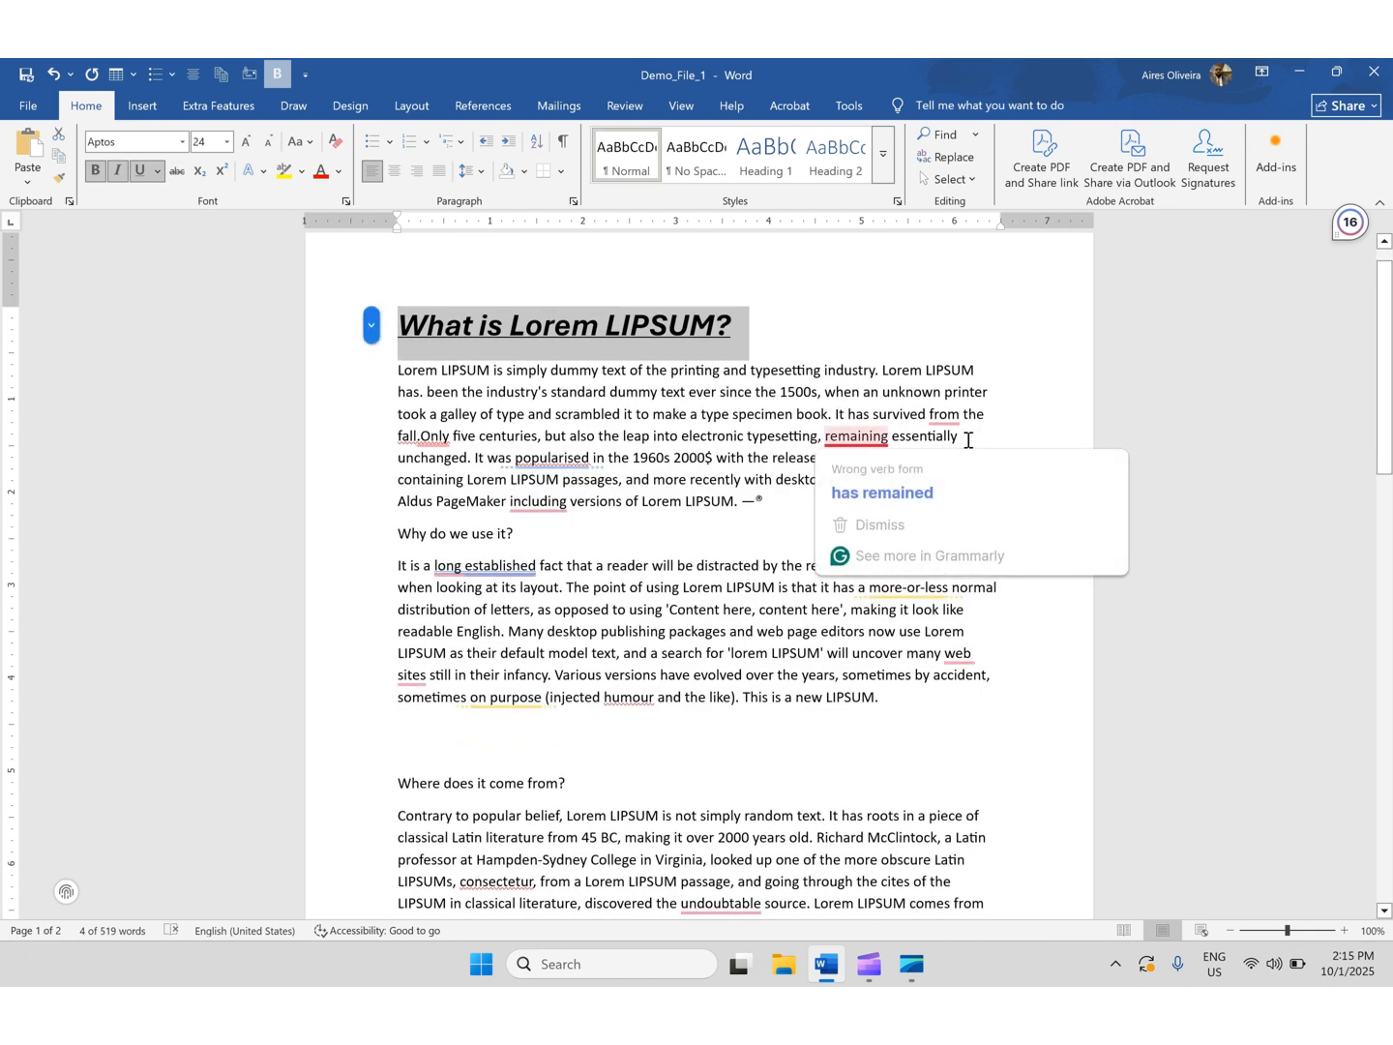
{"action": "left_click", "coordinate": [968, 437]}
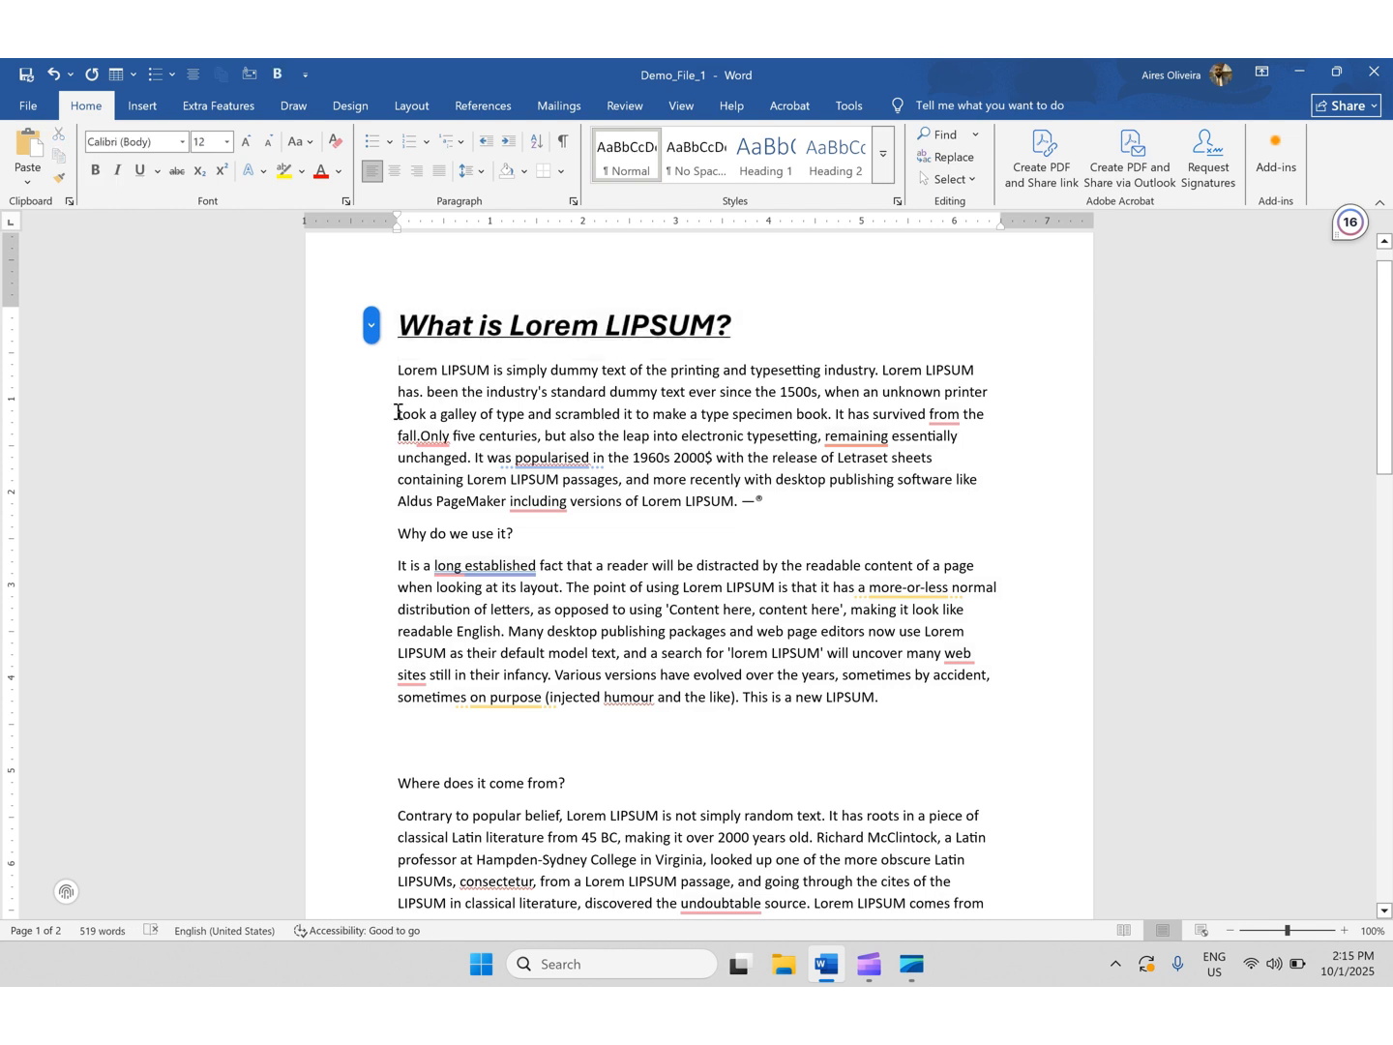
{"action": "left_click_drag", "start_coordinate": [398, 414], "coordinate": [959, 437]}
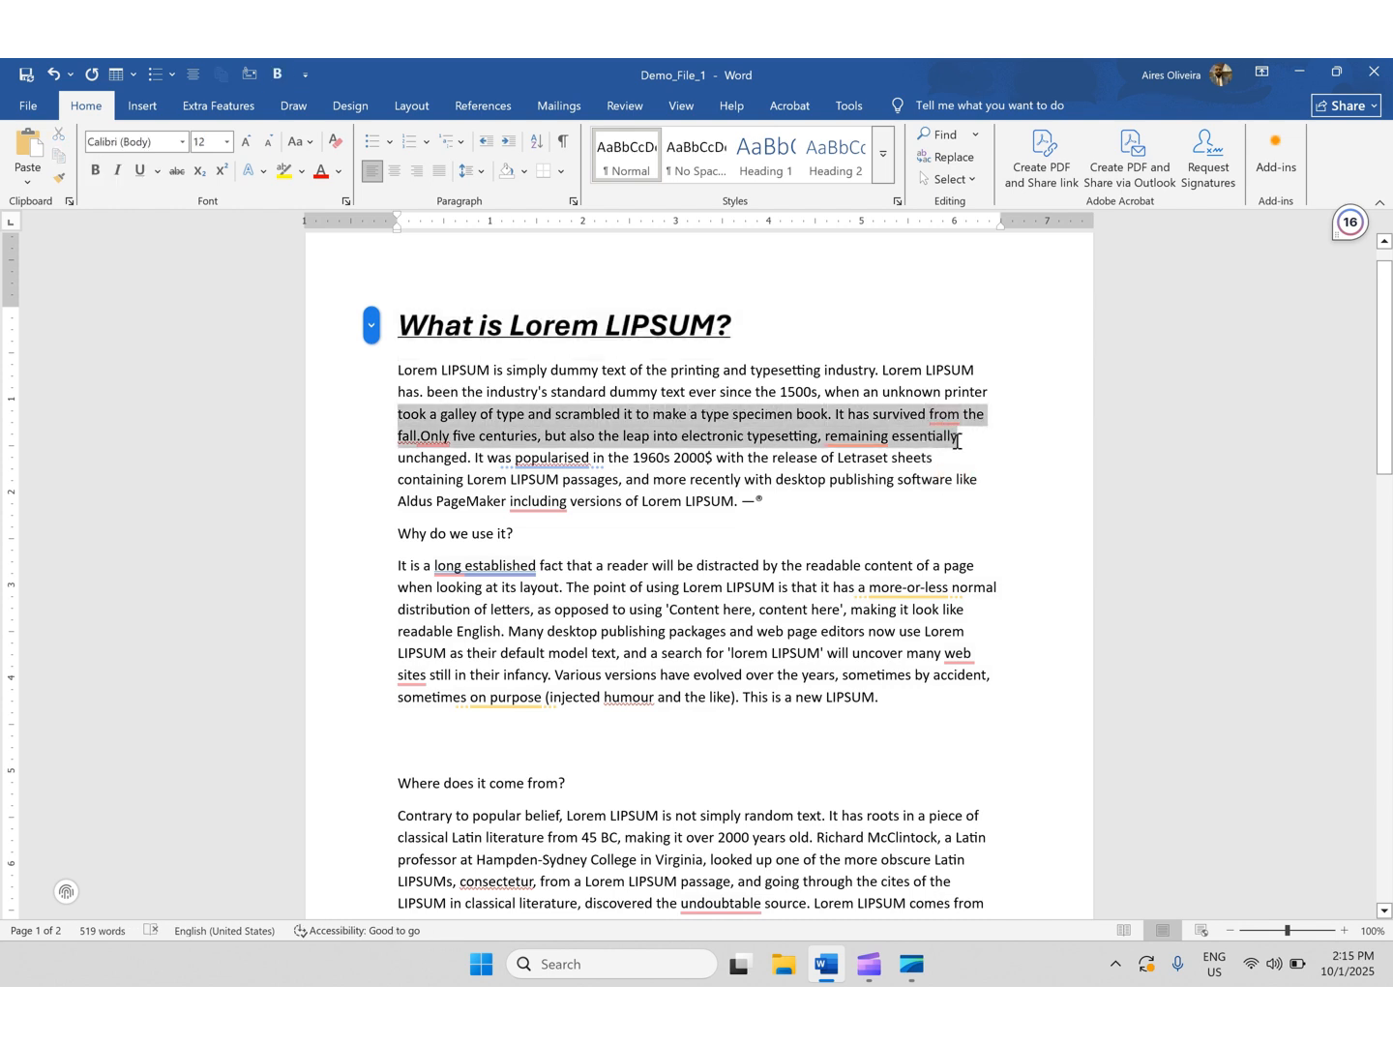
{"action": "left_click", "coordinate": [178, 178]}
- Replace the '—®' symbol at the end of the first paragraph with 2
{"action": "left_click", "coordinate": [766, 518]}
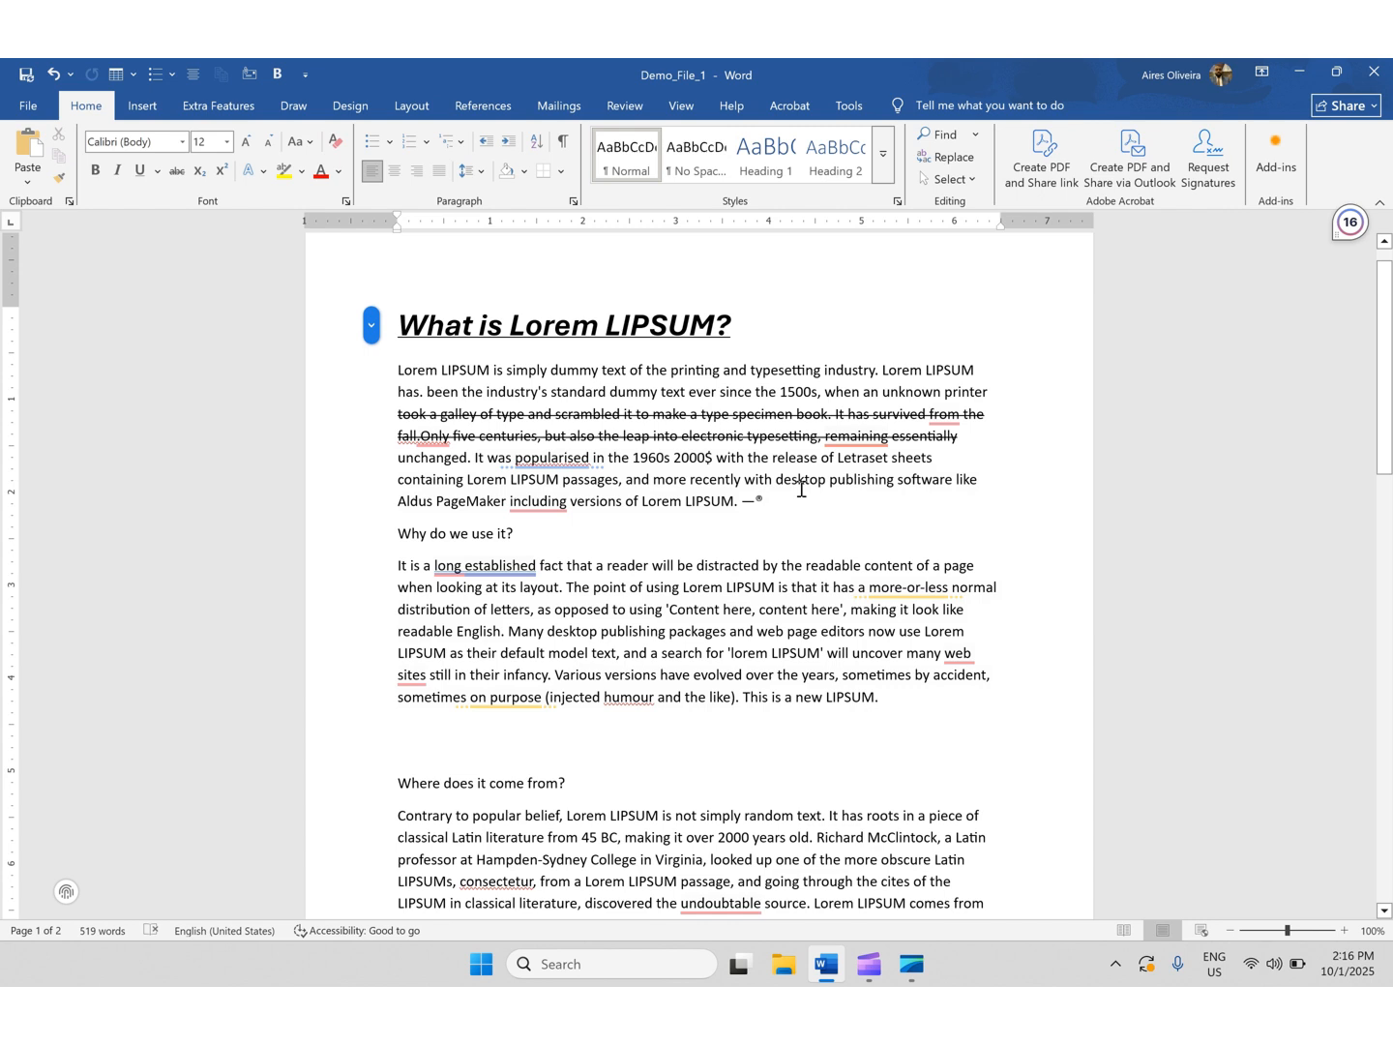
{"action": "key", "text": "BackSpace"}
{"action": "key", "text": "BackSpace"}
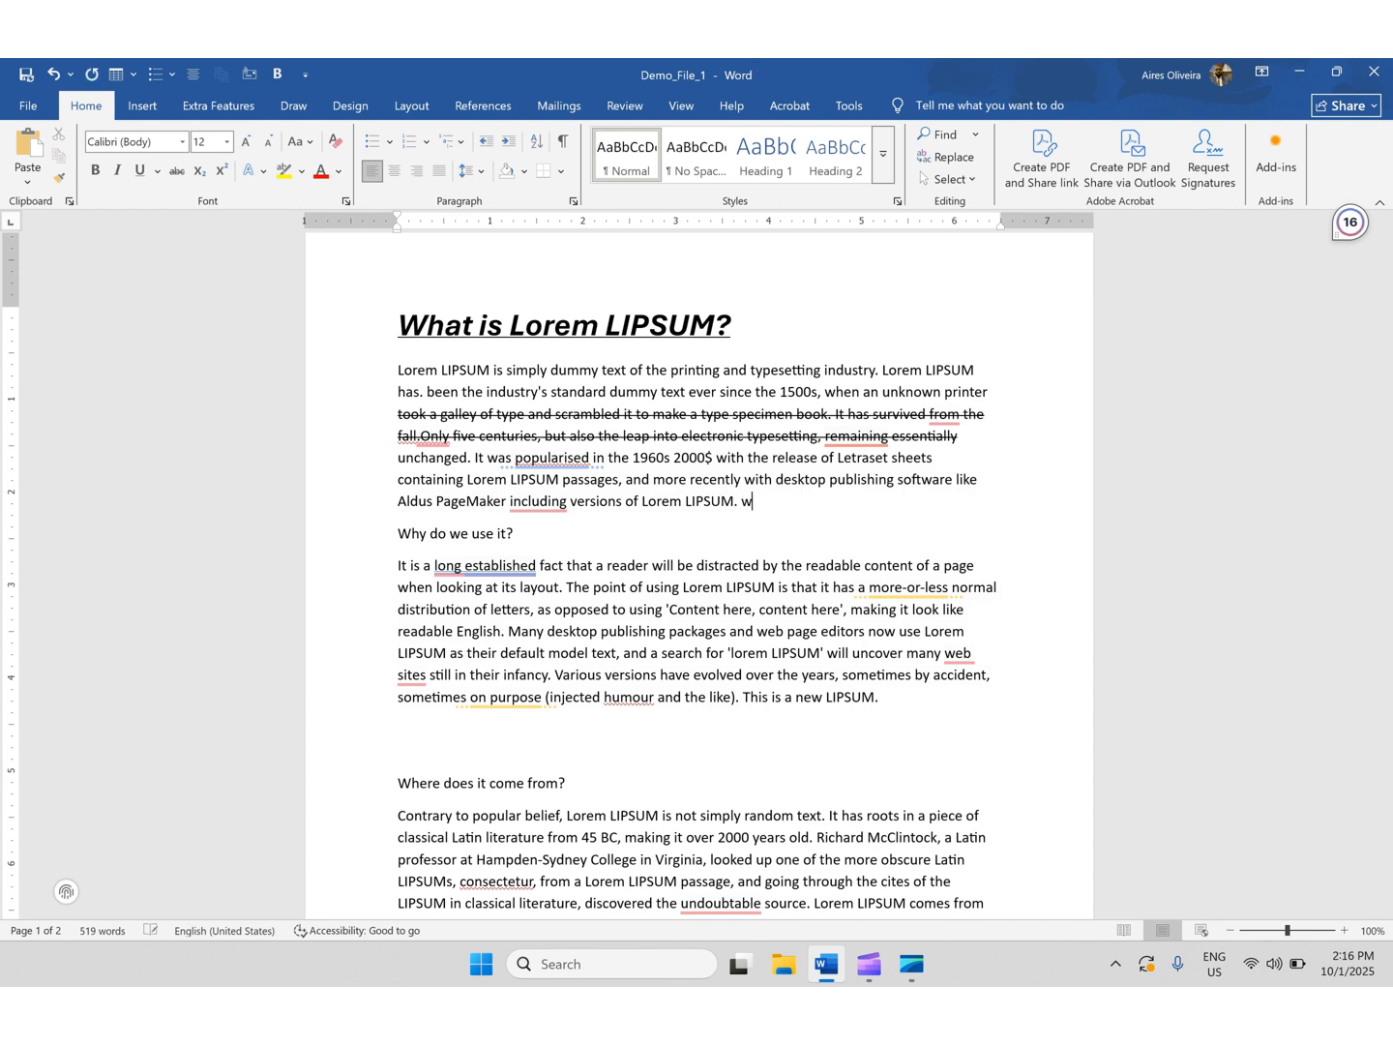
{"action": "type", "text": "2"}
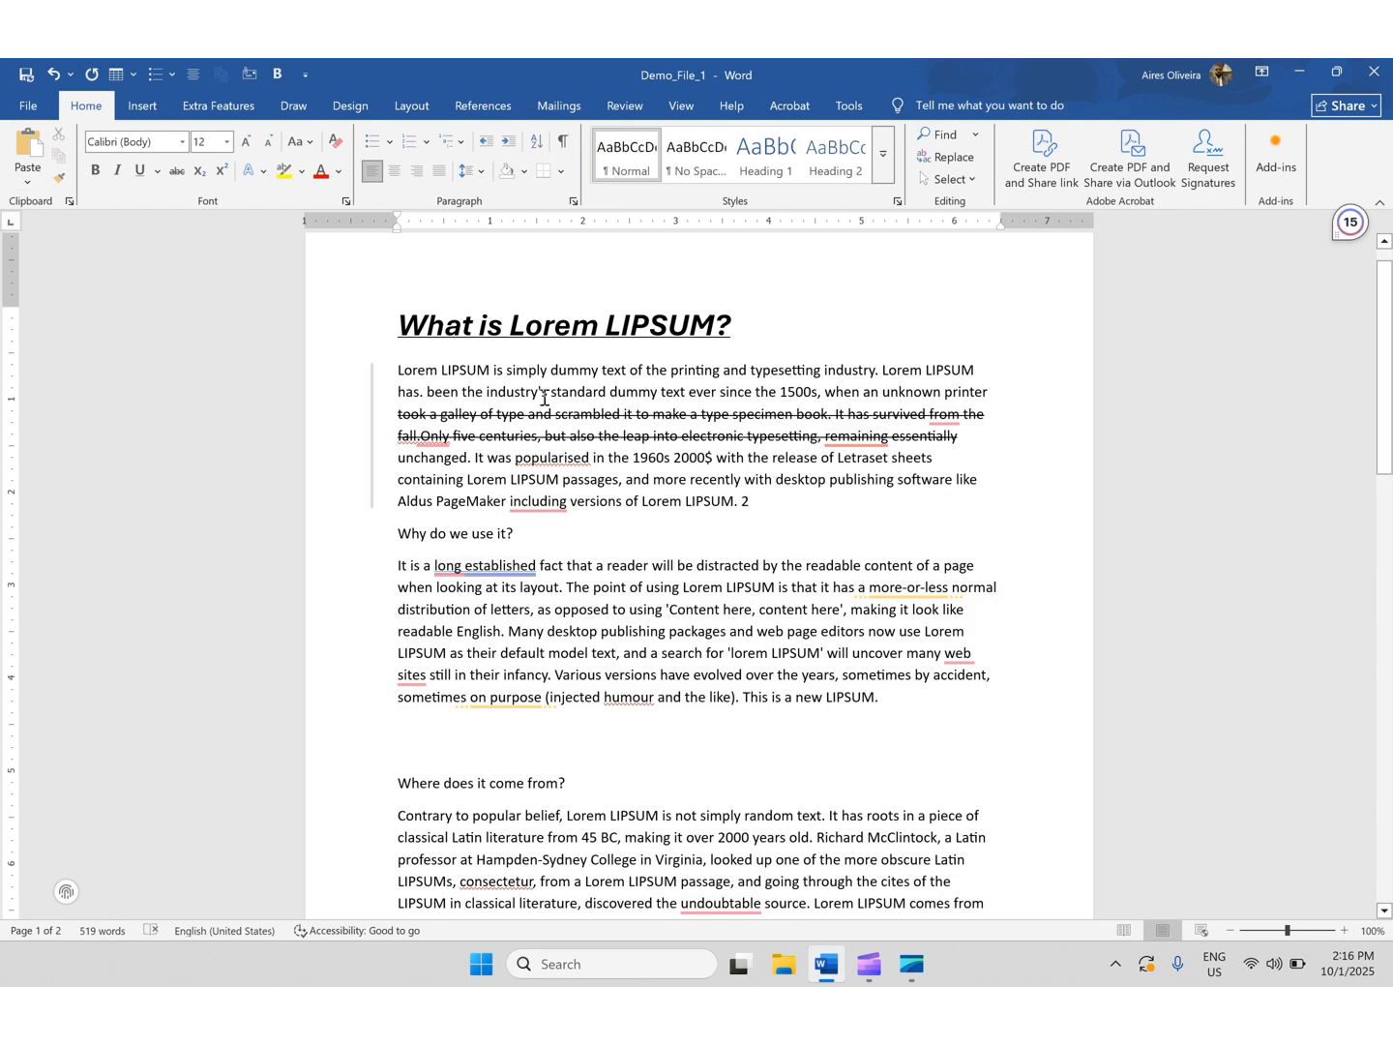
- Add a superscript 2 after the 2 ending the first paragraph, making it 2²
{"action": "left_click", "coordinate": [192, 171]}
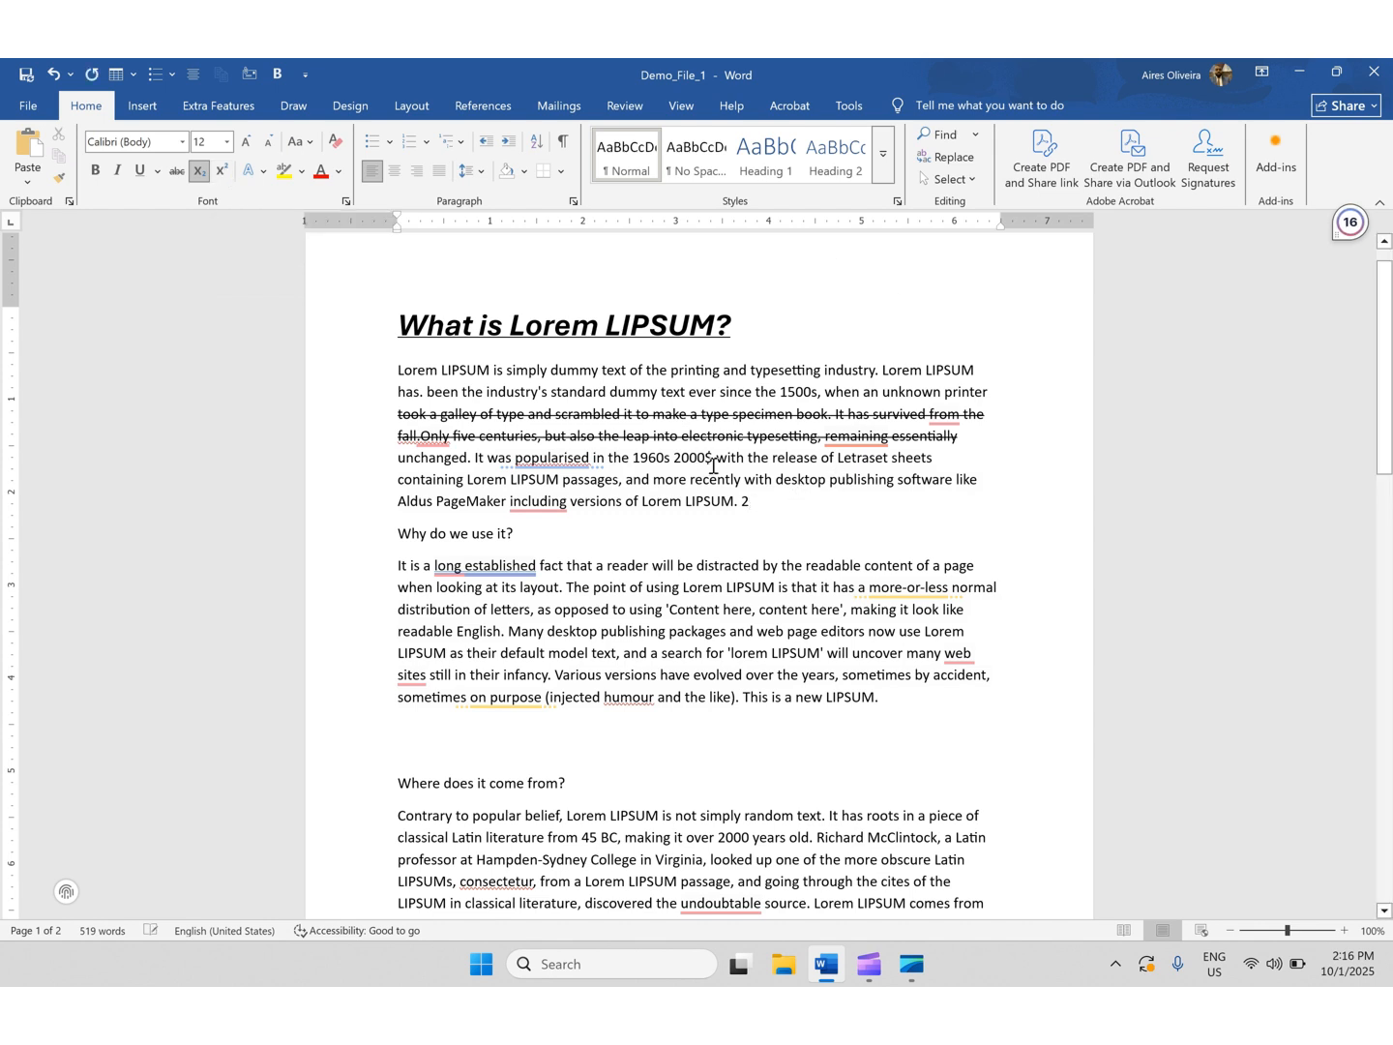
{"action": "key", "text": "ctrl+z"}
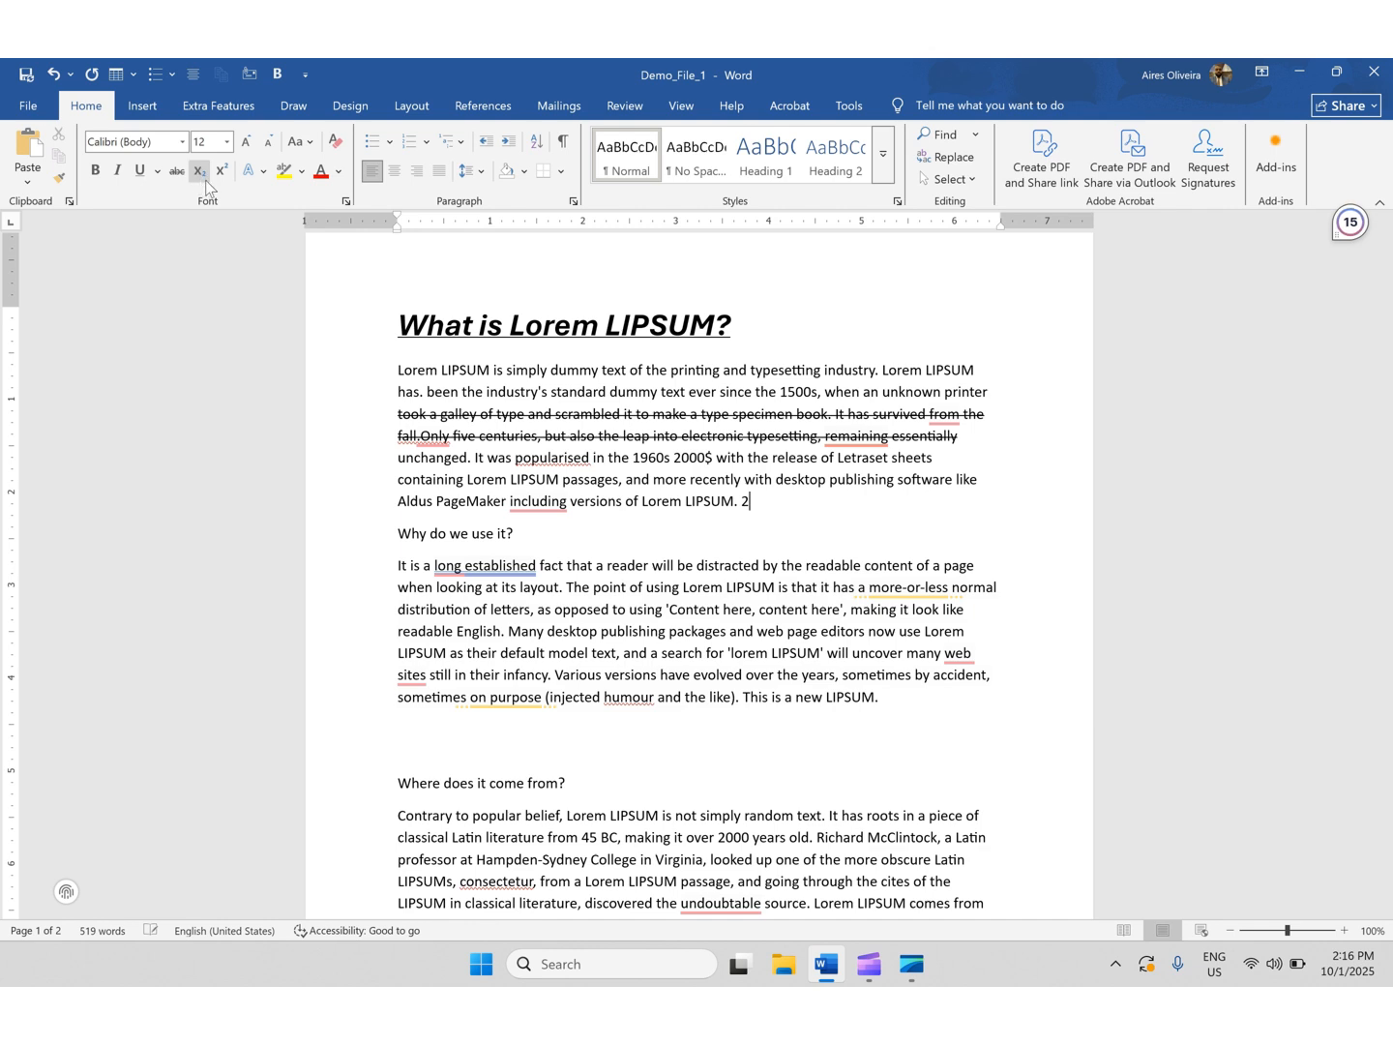
{"action": "left_click", "coordinate": [222, 176]}
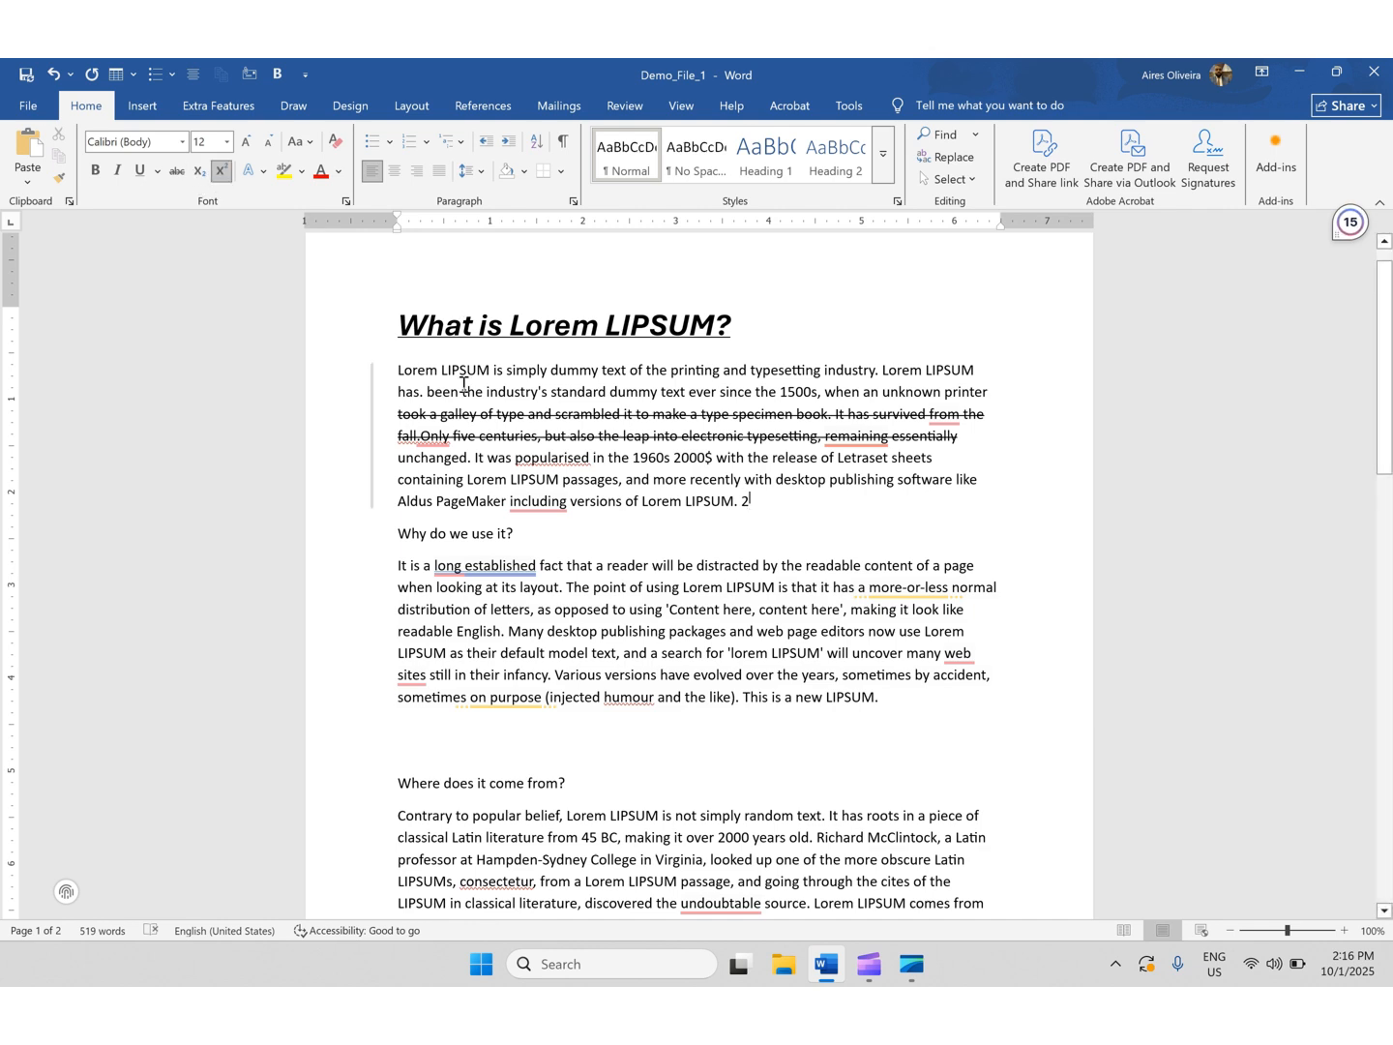
{"action": "type", "text": "2"}
- Highlight the first two lines of the 'Why do we use it?' paragraph in yellow
{"action": "scroll", "coordinate": [525, 439], "scroll_direction": "down", "scroll_amount": 1}
{"action": "scroll", "coordinate": [524, 439], "scroll_direction": "down", "scroll_amount": 3}
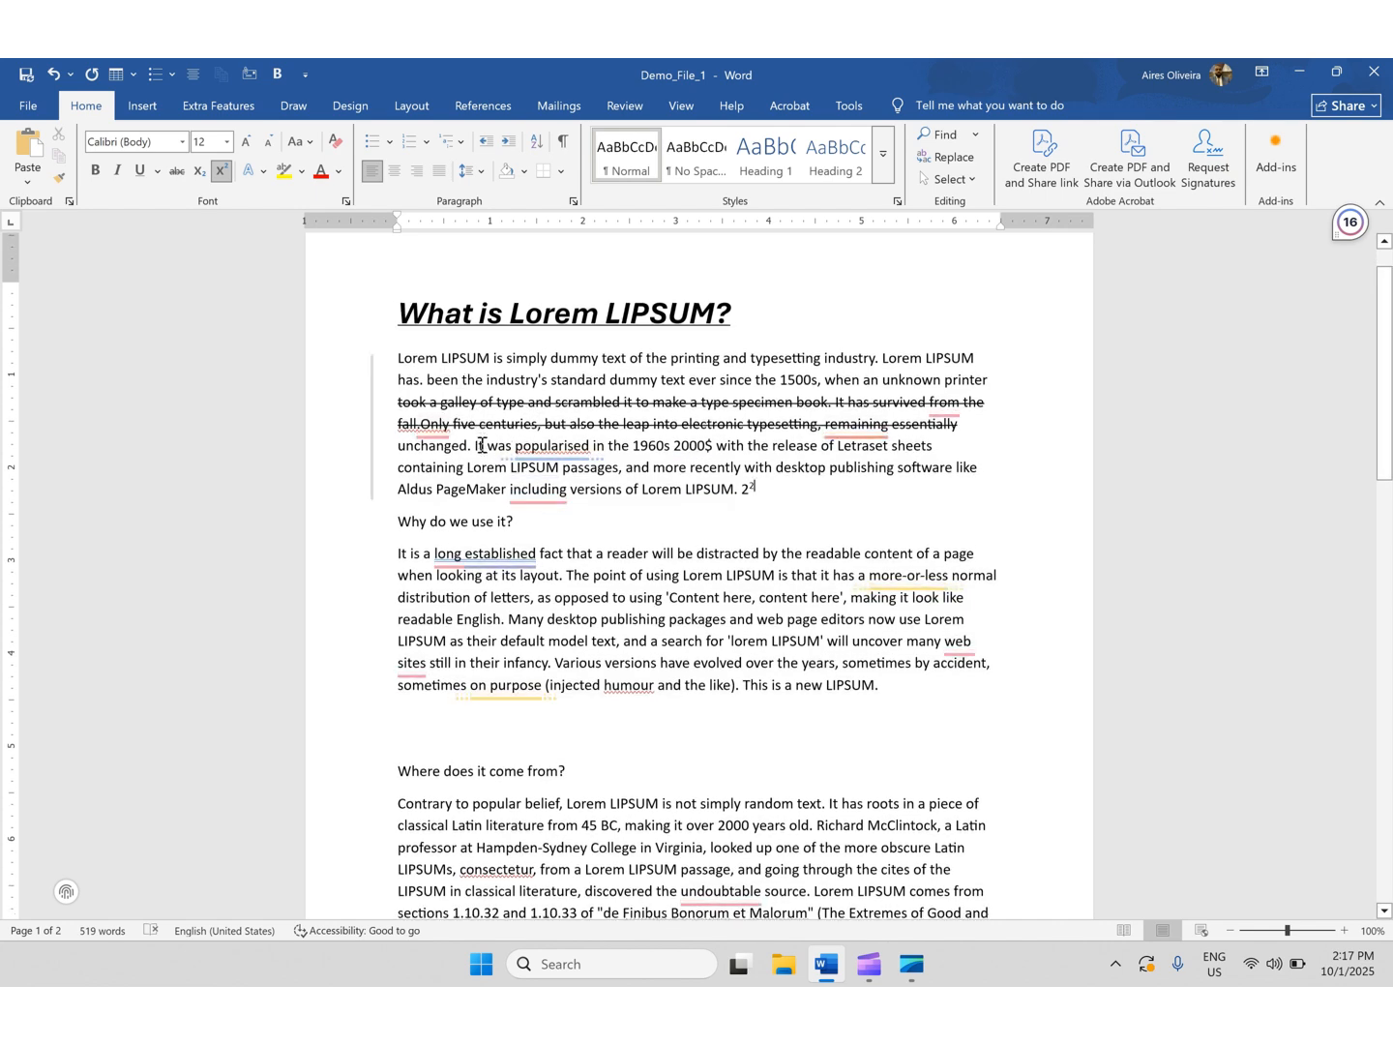
{"action": "scroll", "coordinate": [482, 444], "scroll_direction": "down", "scroll_amount": 1}
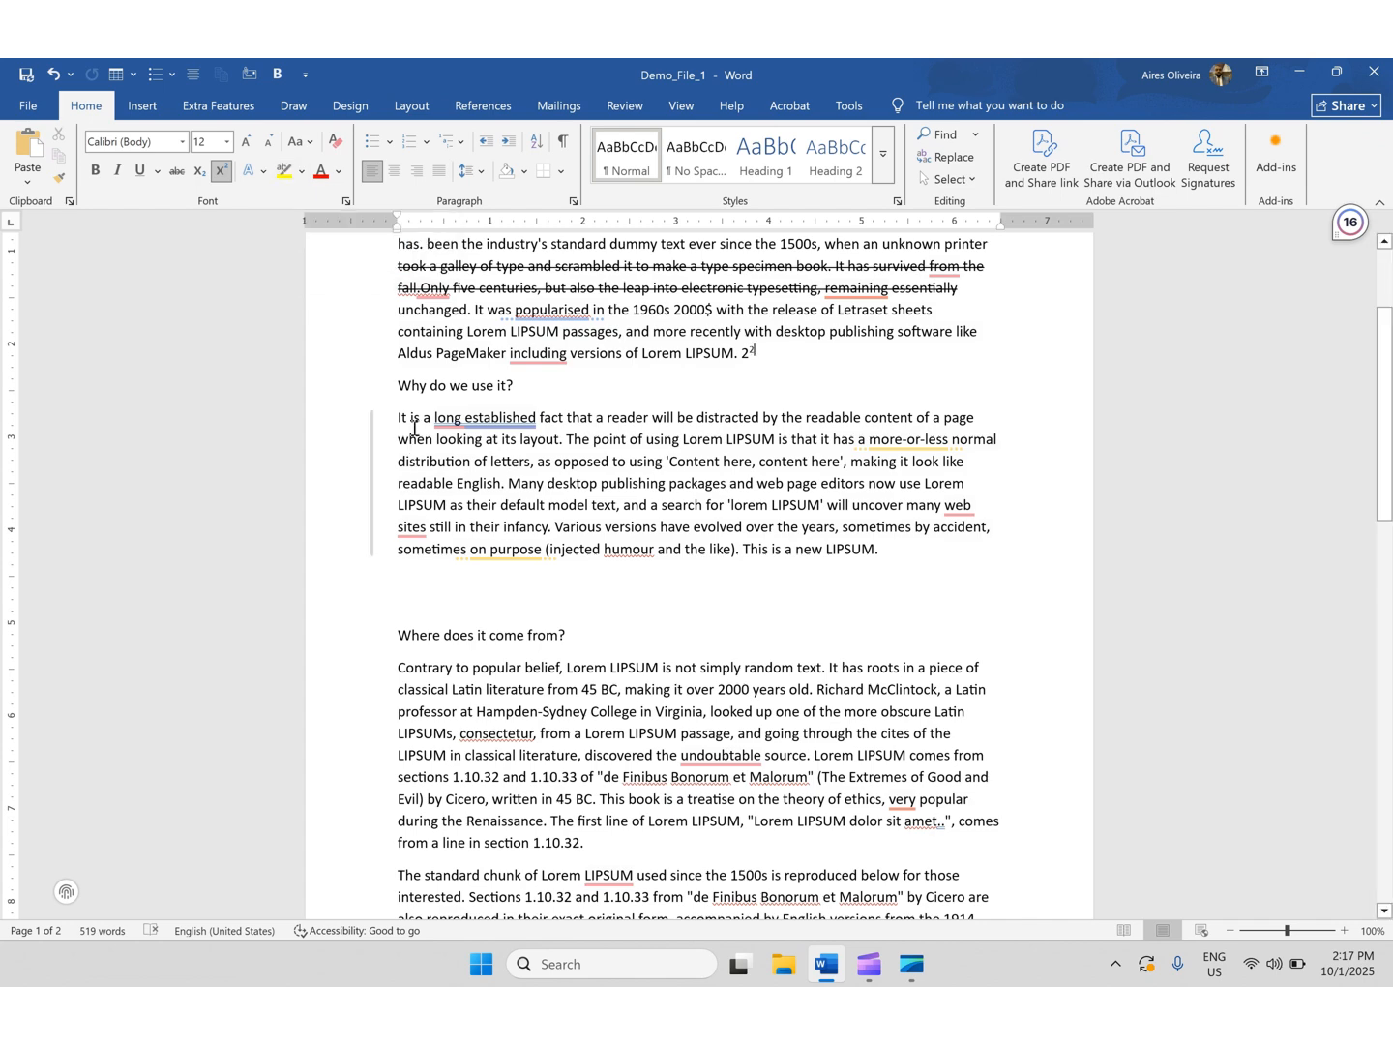
{"action": "left_click_drag", "start_coordinate": [397, 417], "coordinate": [818, 440]}
{"action": "left_click_drag", "start_coordinate": [969, 449], "coordinate": [997, 439]}
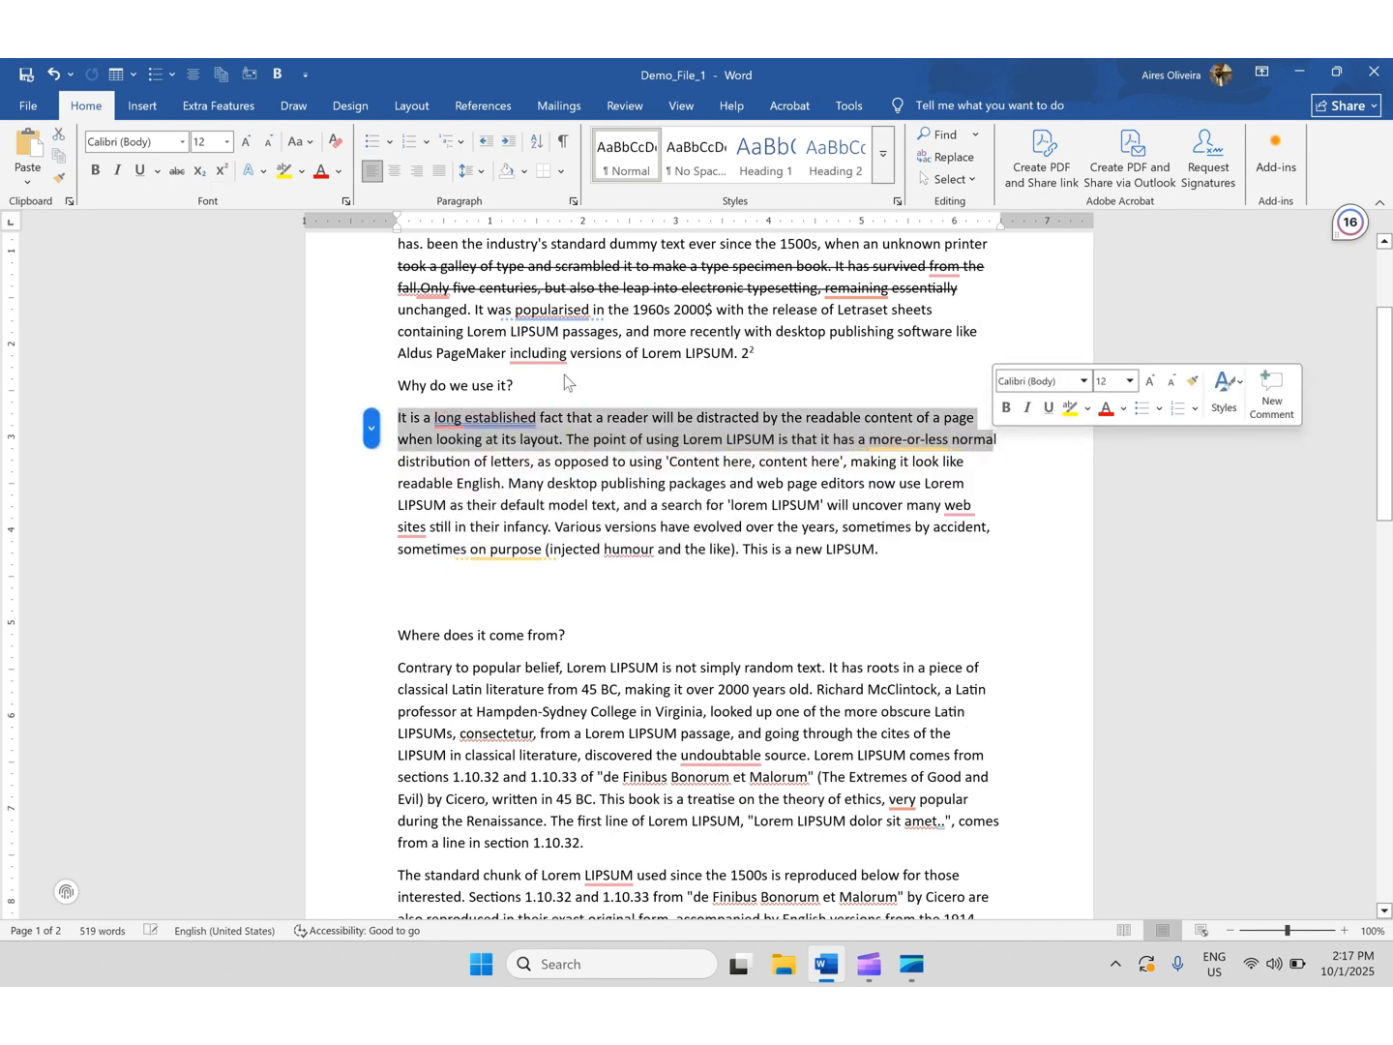
{"action": "left_click", "coordinate": [305, 179]}
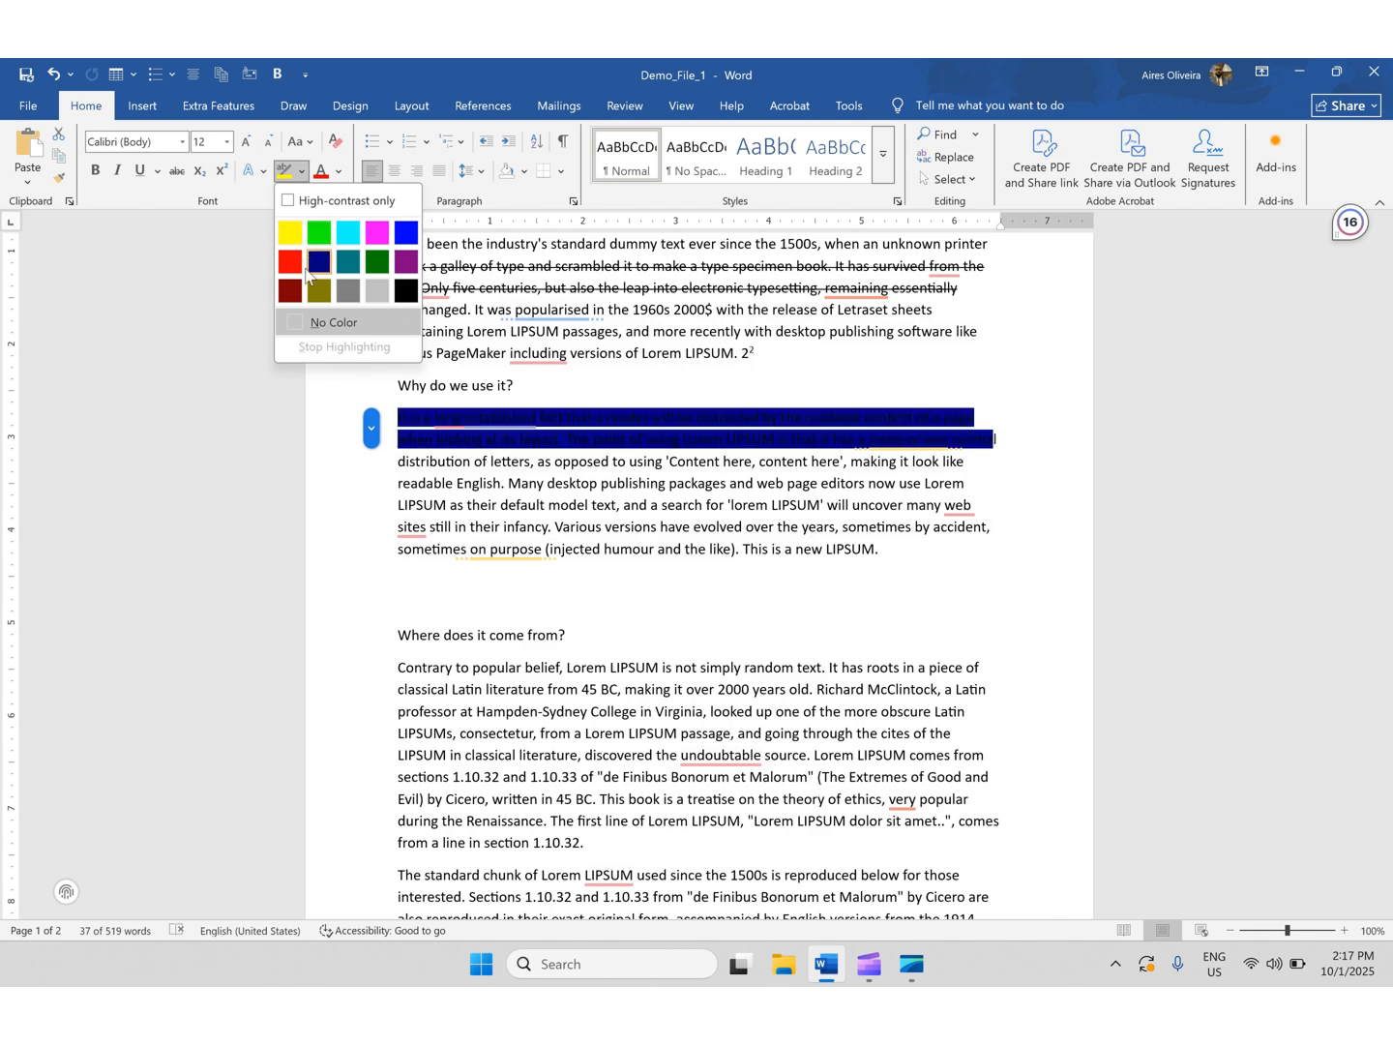
{"action": "left_click", "coordinate": [291, 232]}
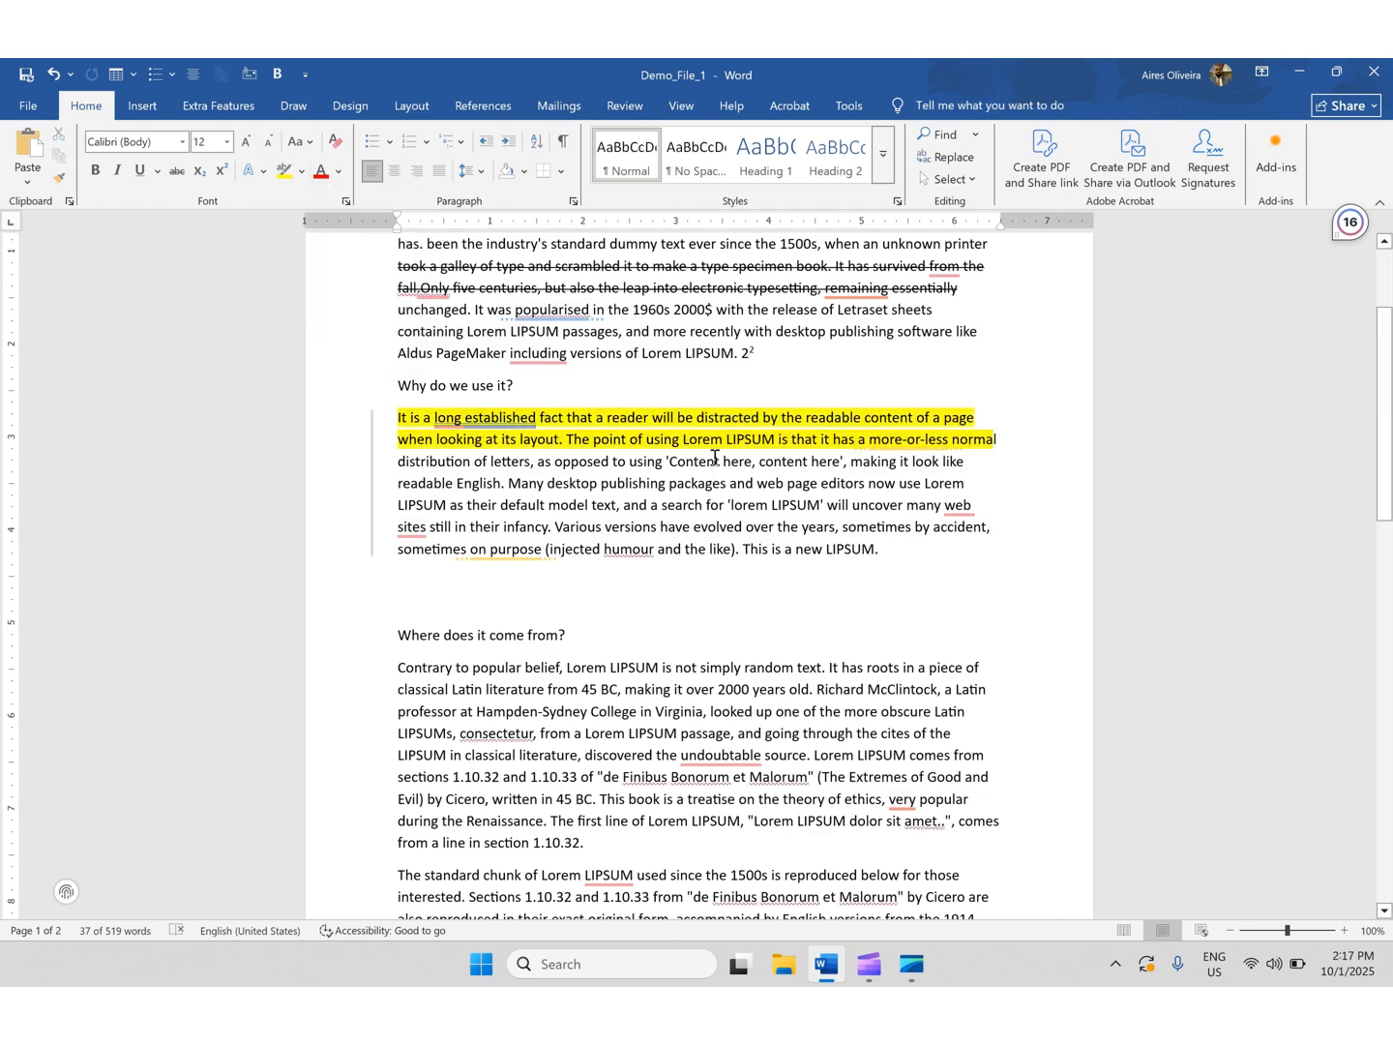
{"action": "left_click", "coordinate": [728, 504]}
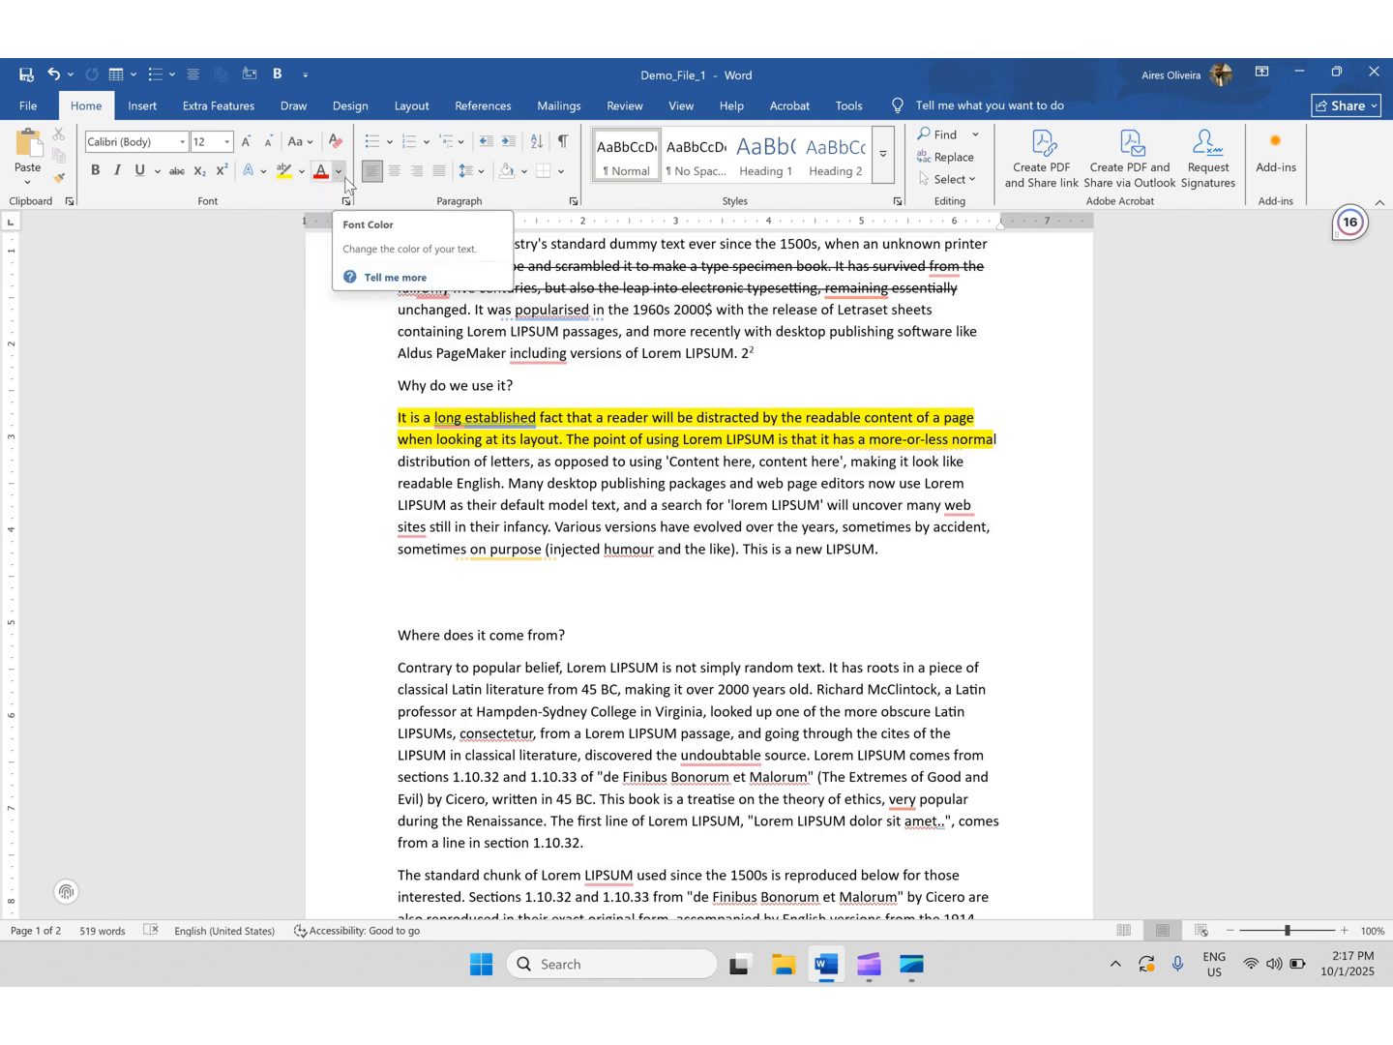
- Change the font colour of the 'Contrary to popular belief' paragraph to dark orange
{"action": "scroll", "coordinate": [541, 610], "scroll_direction": "up", "scroll_amount": 1}
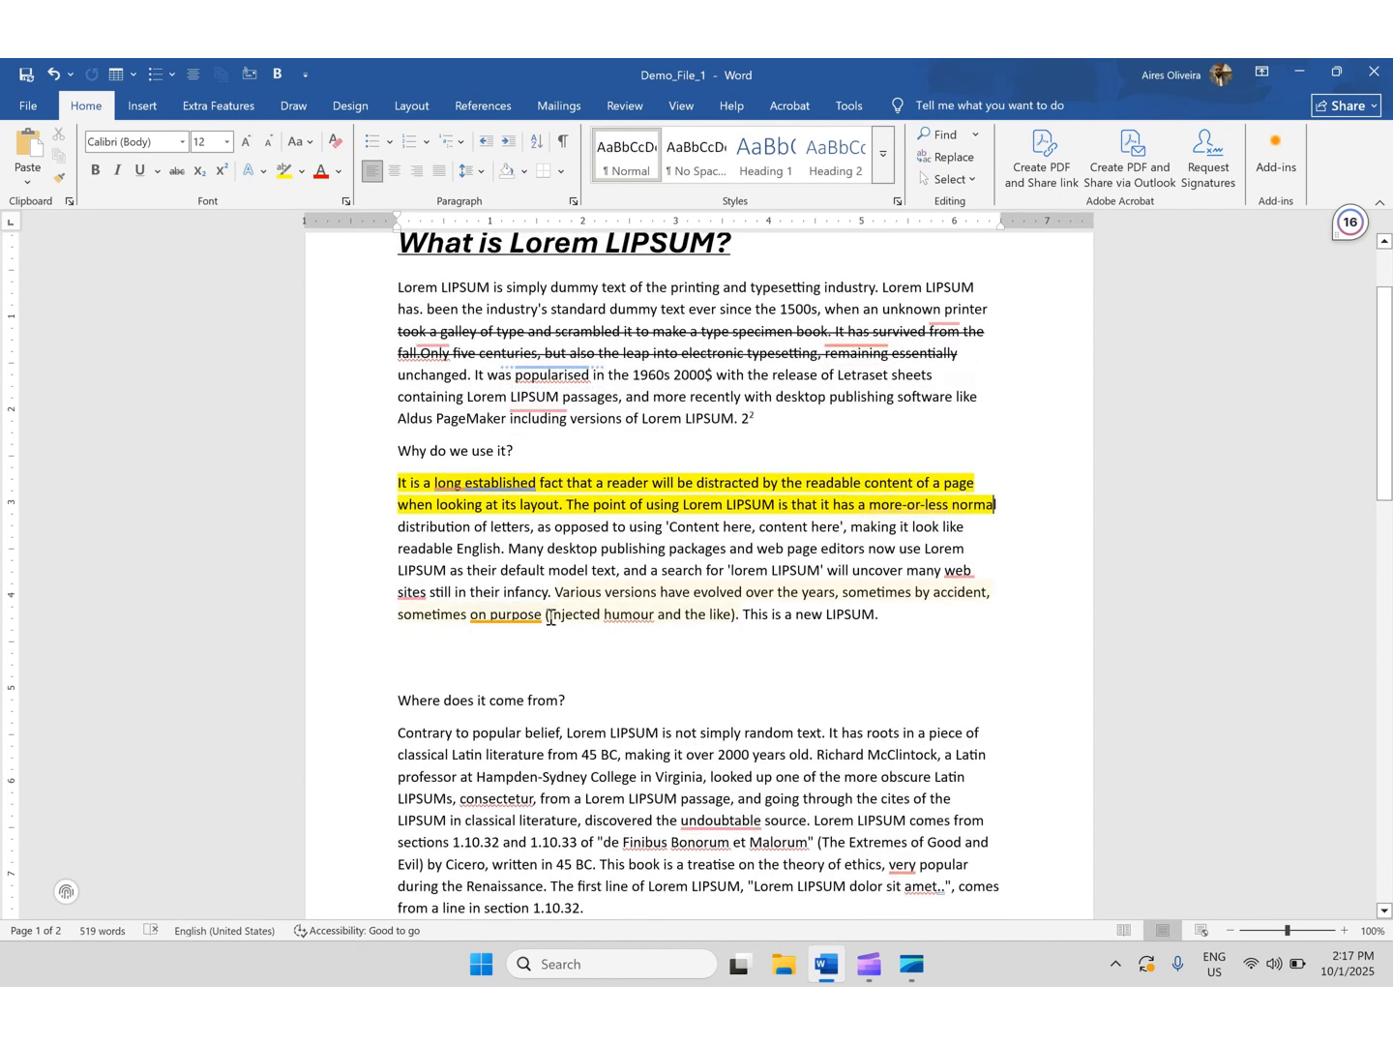
{"action": "left_click_drag", "start_coordinate": [890, 615], "coordinate": [519, 580]}
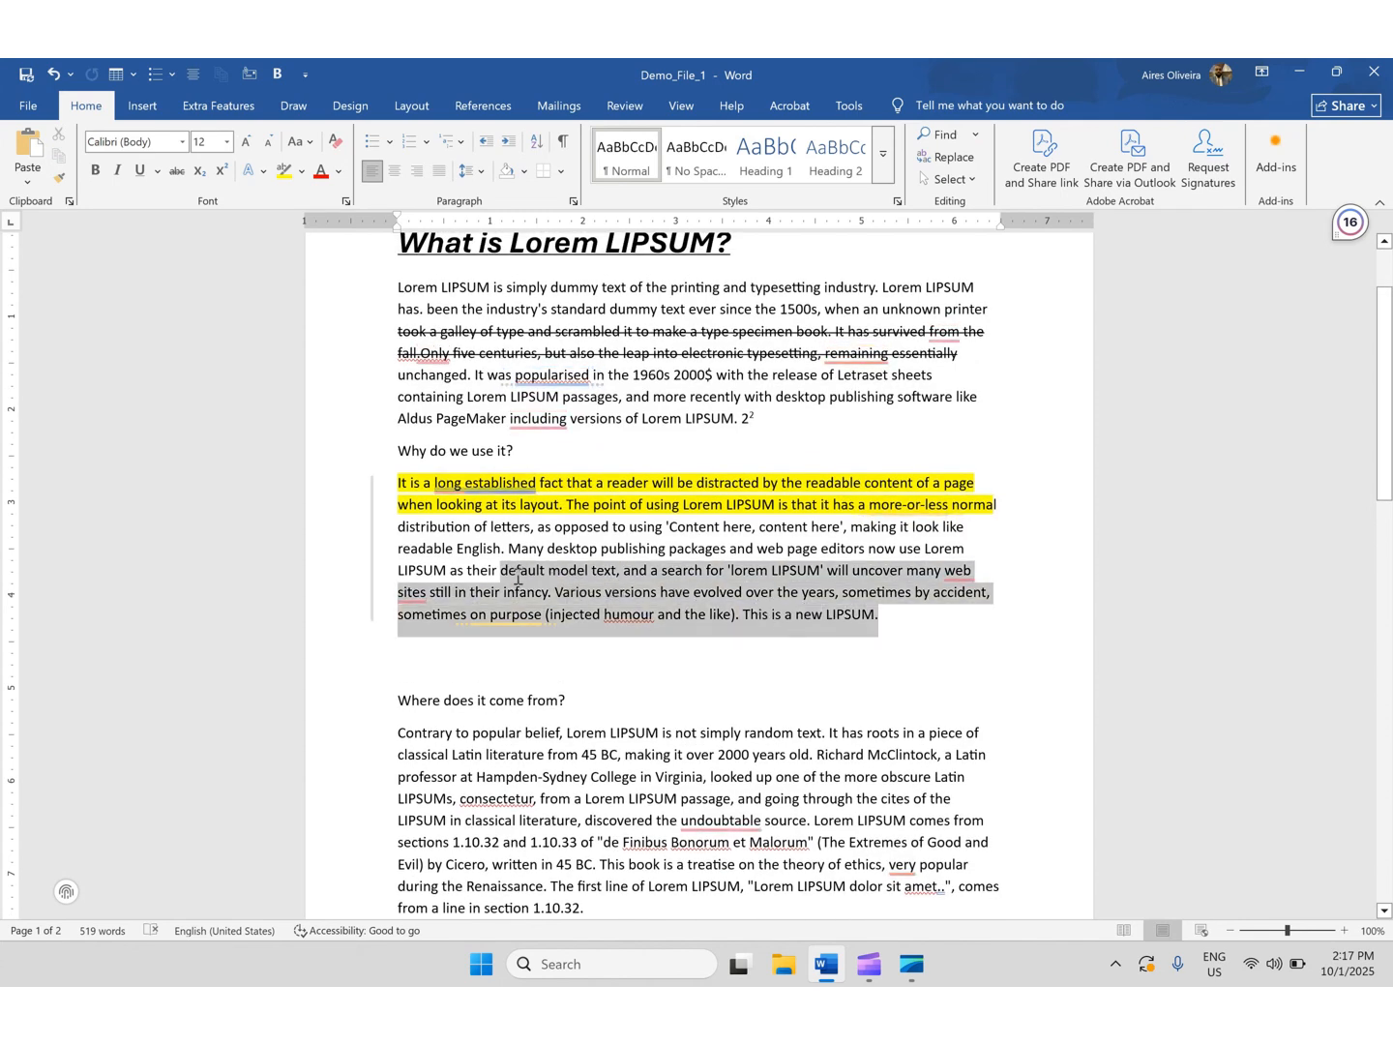
{"action": "scroll", "coordinate": [517, 581], "scroll_direction": "down", "scroll_amount": 2}
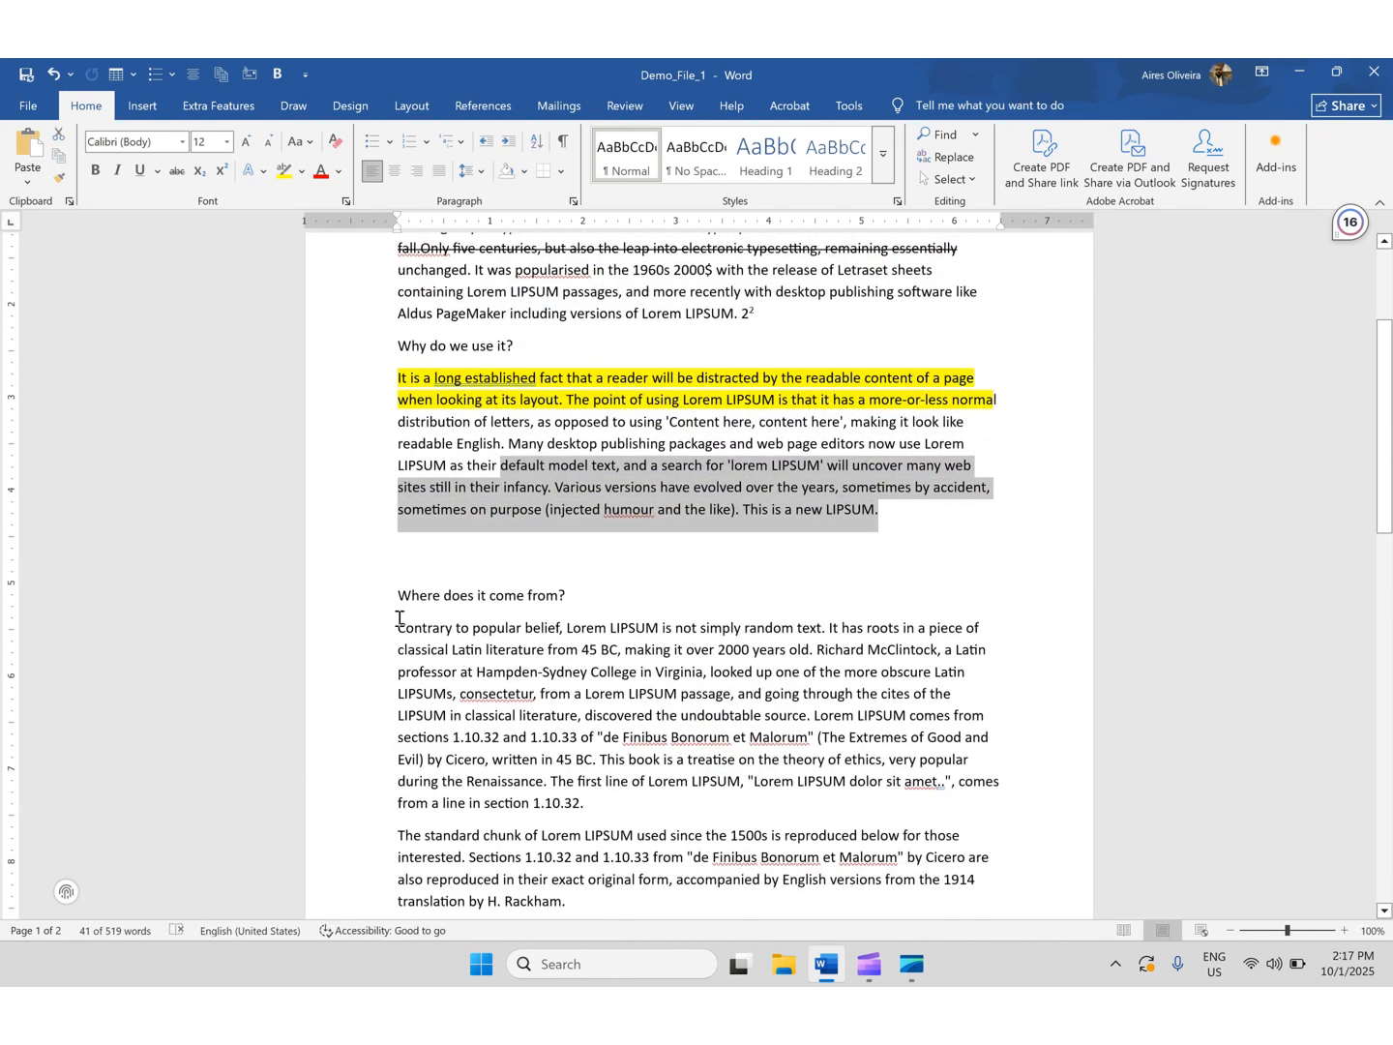
{"action": "left_click_drag", "start_coordinate": [397, 626], "coordinate": [965, 670]}
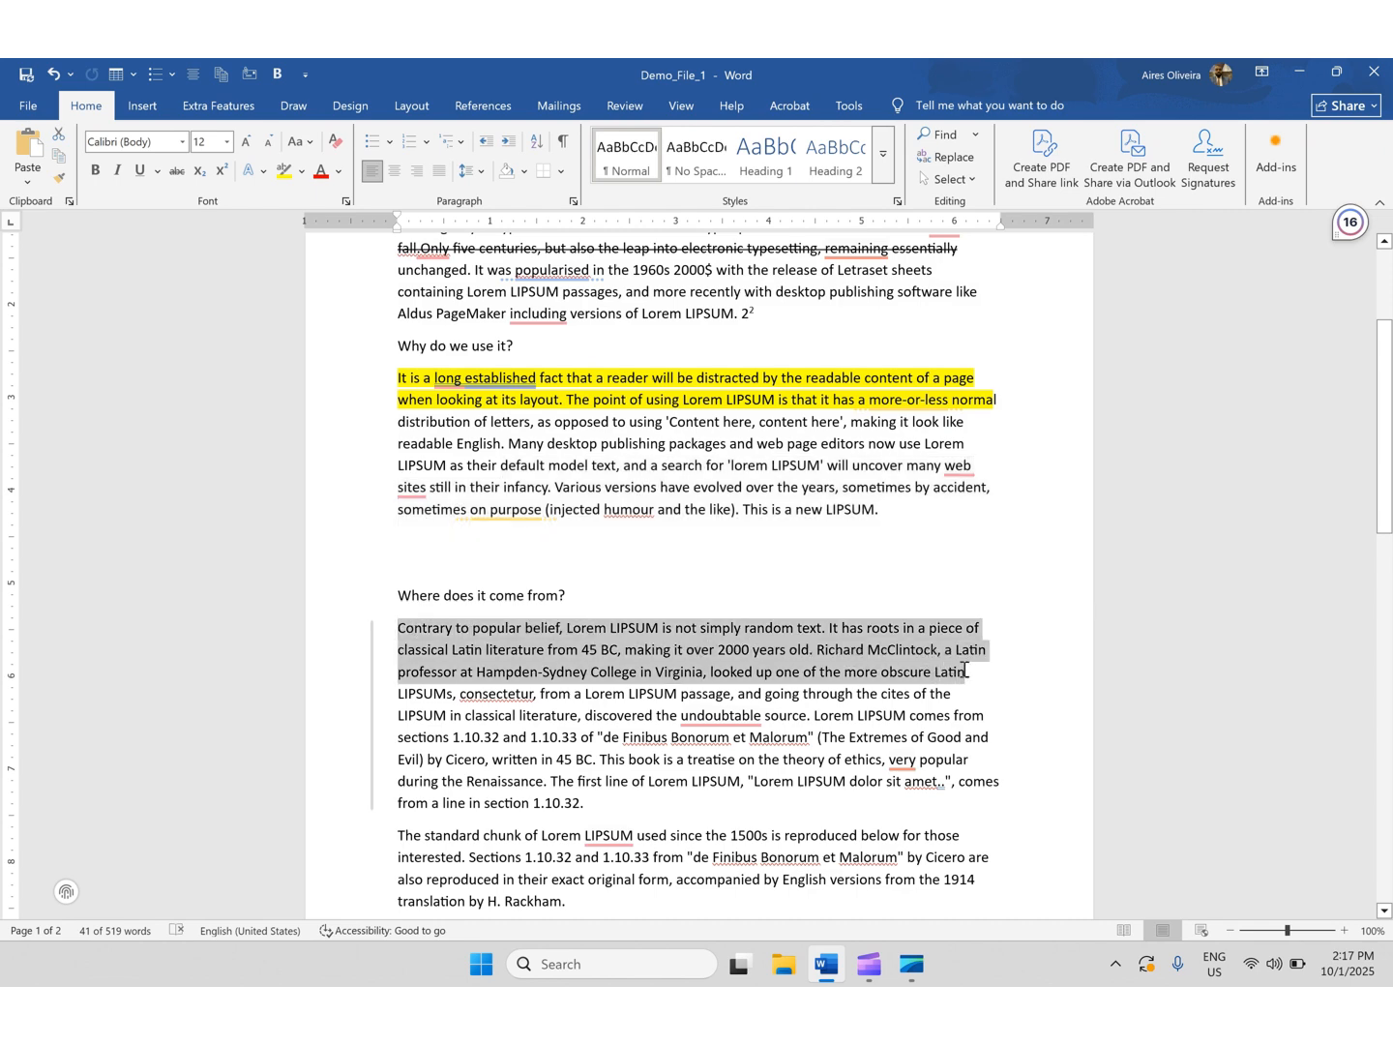
{"action": "left_click", "coordinate": [405, 628]}
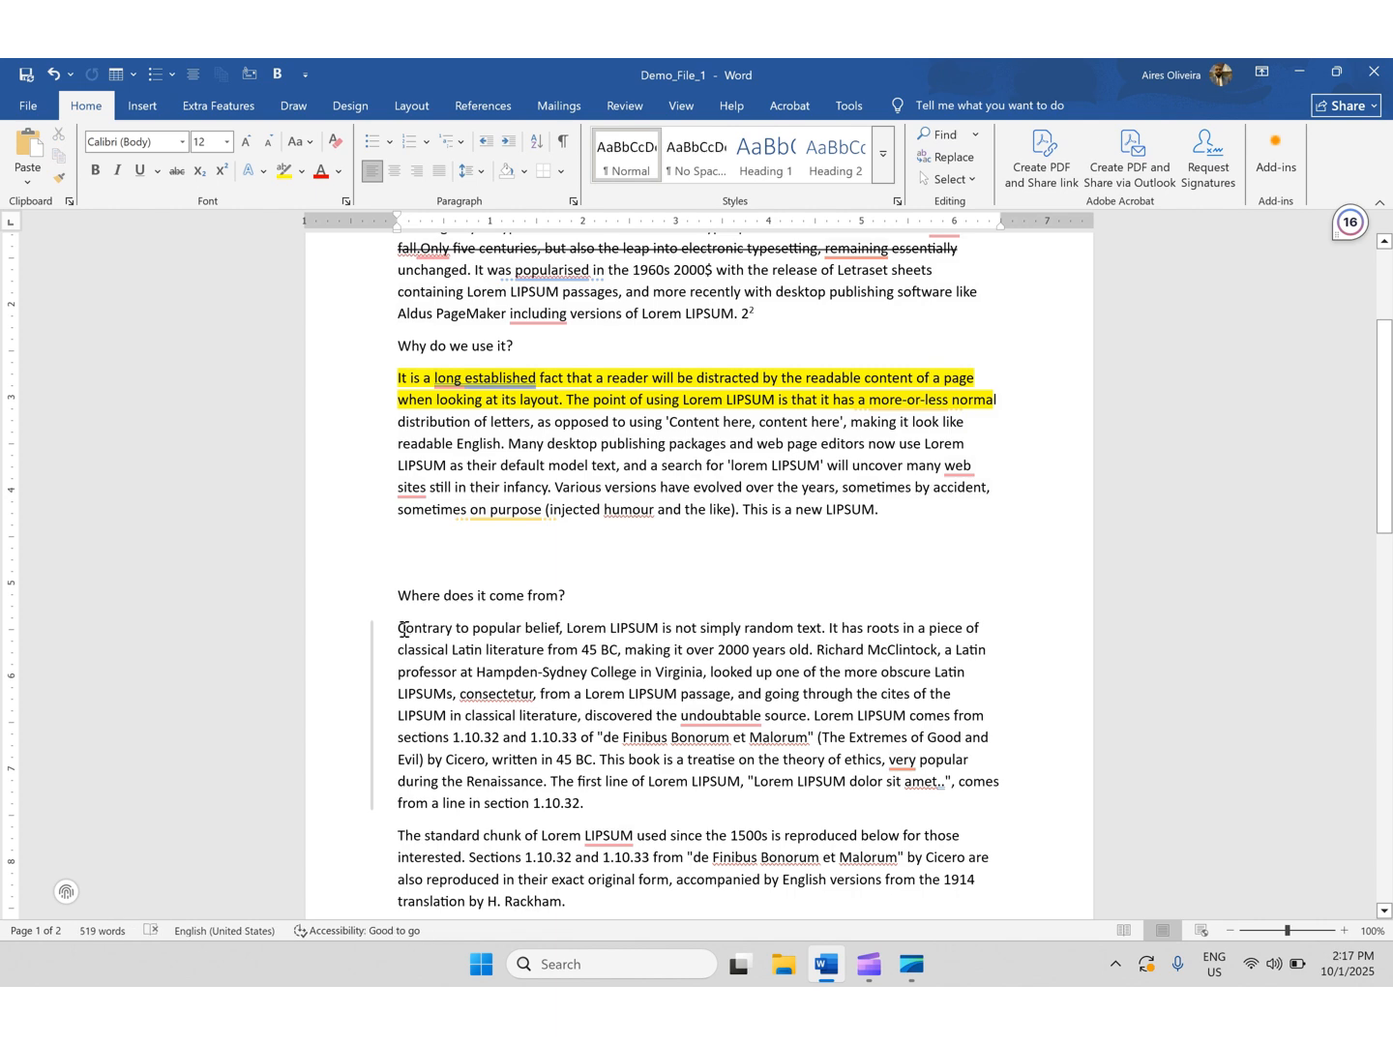
{"action": "left_click_drag", "start_coordinate": [406, 630], "coordinate": [619, 796]}
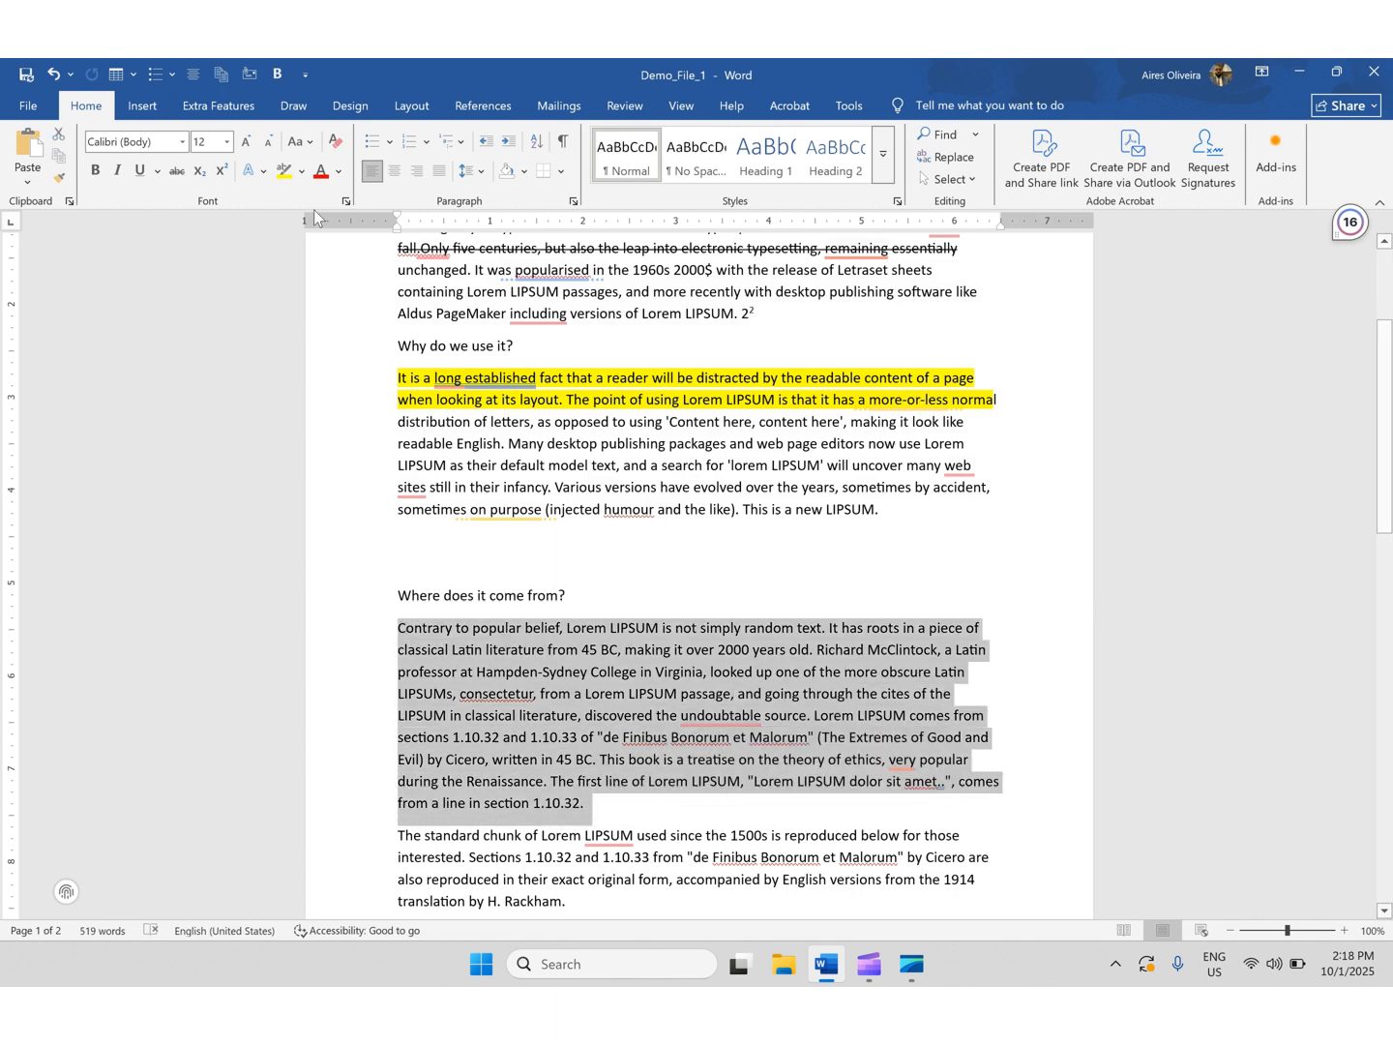
{"action": "left_click", "coordinate": [339, 171]}
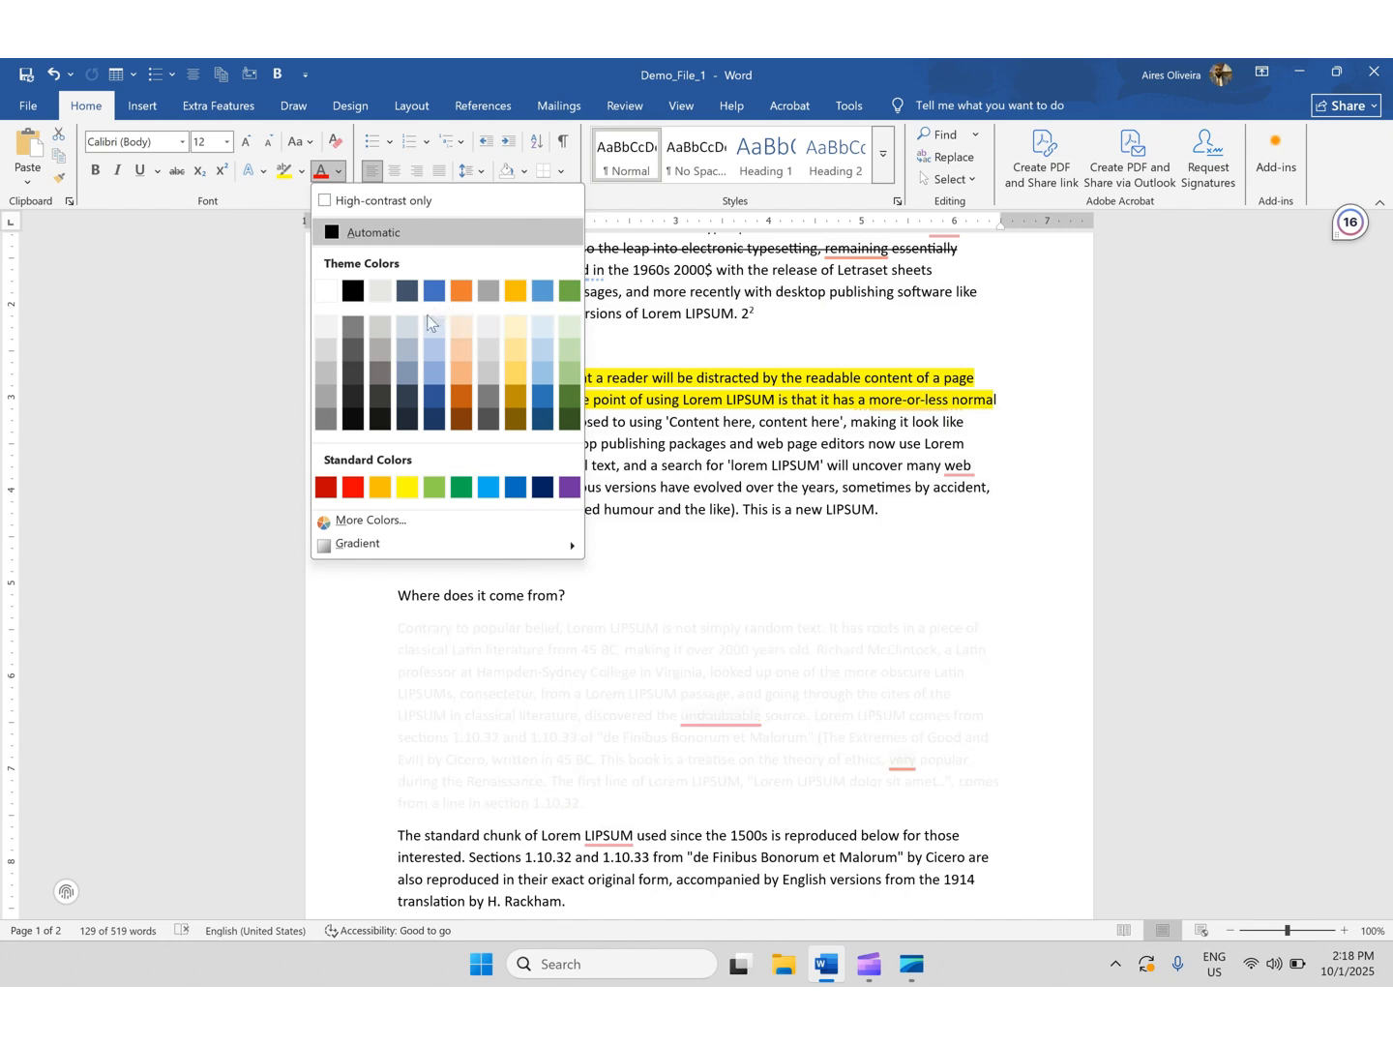
{"action": "left_click", "coordinate": [462, 405]}
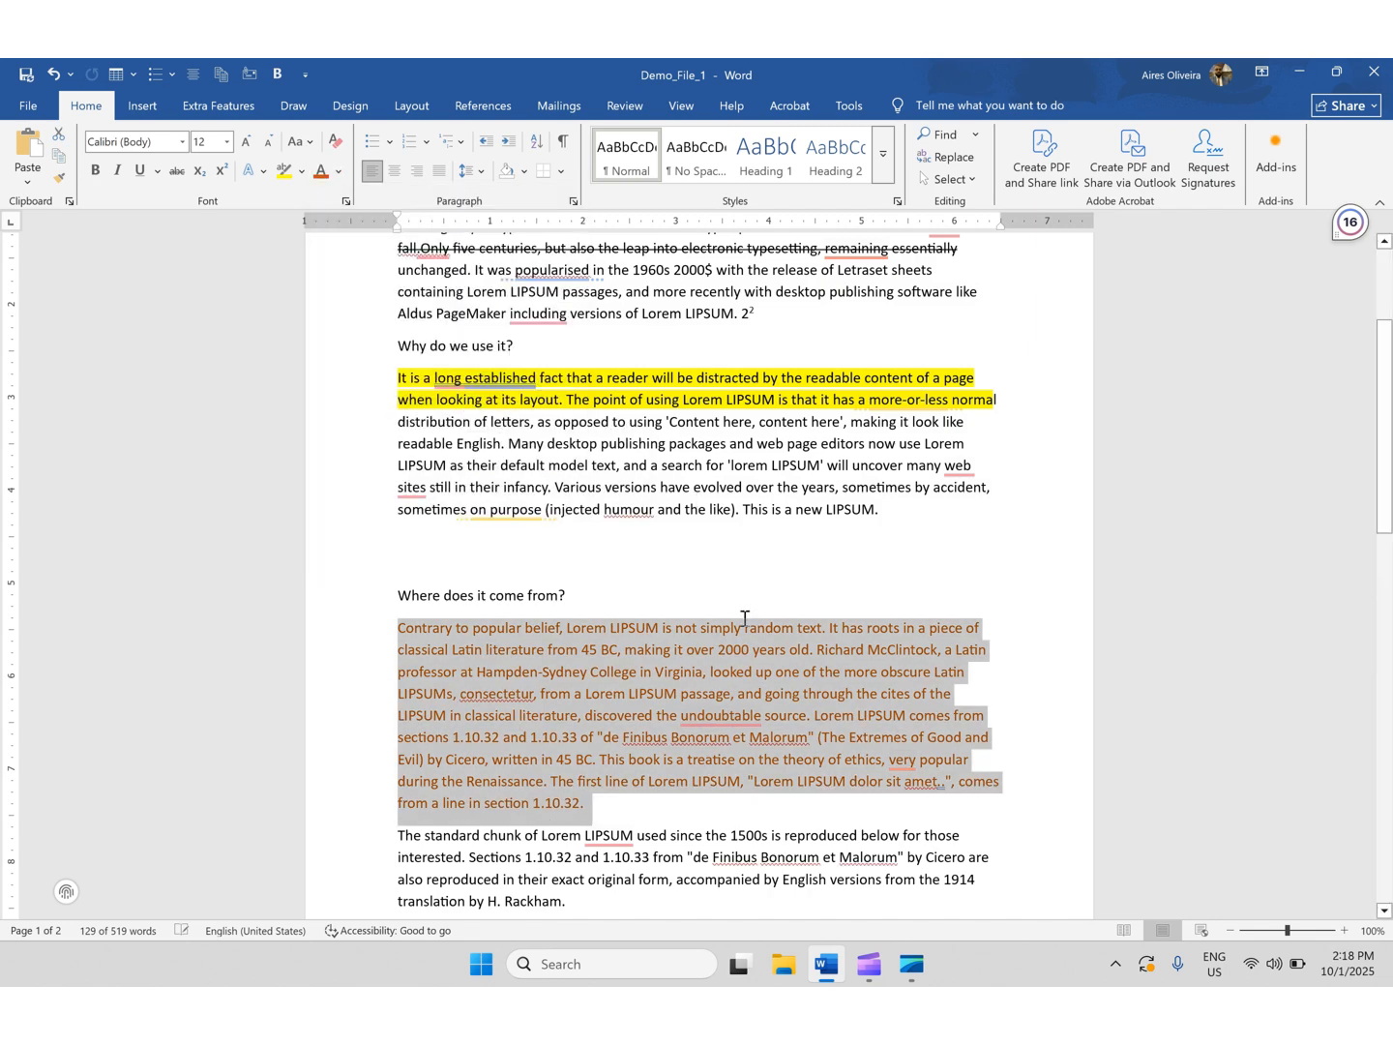
{"action": "left_click", "coordinate": [782, 661]}
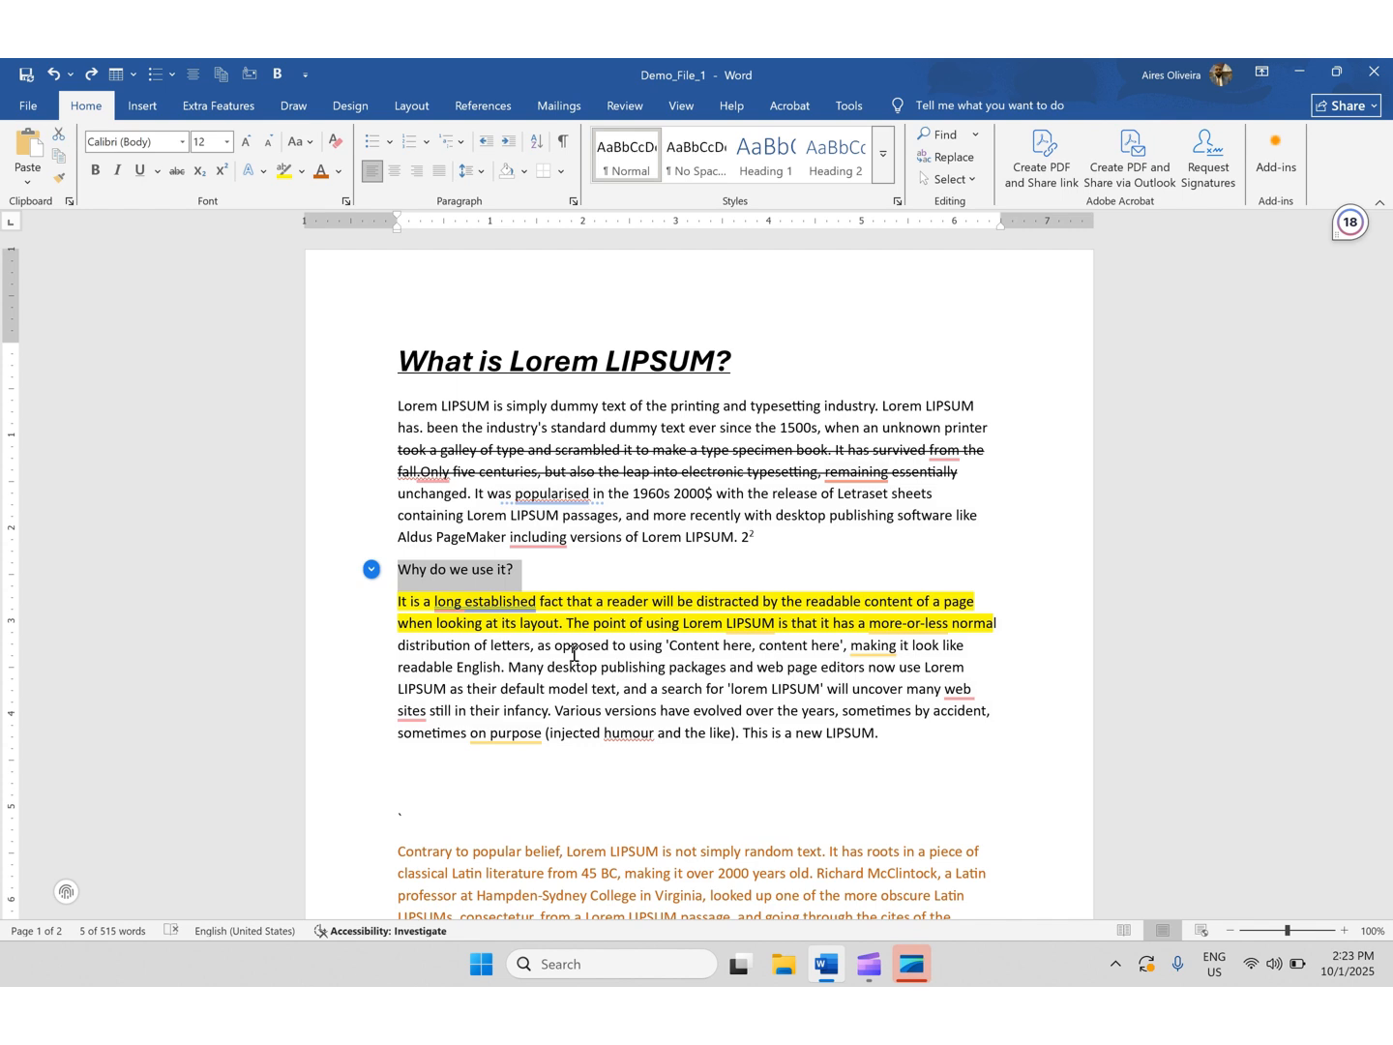
- Copy the 'What is Lorem LIPSUM?' title's formatting with Format Painter and apply it to the 'Where can I get some?' heading
{"action": "left_click", "coordinate": [506, 472]}
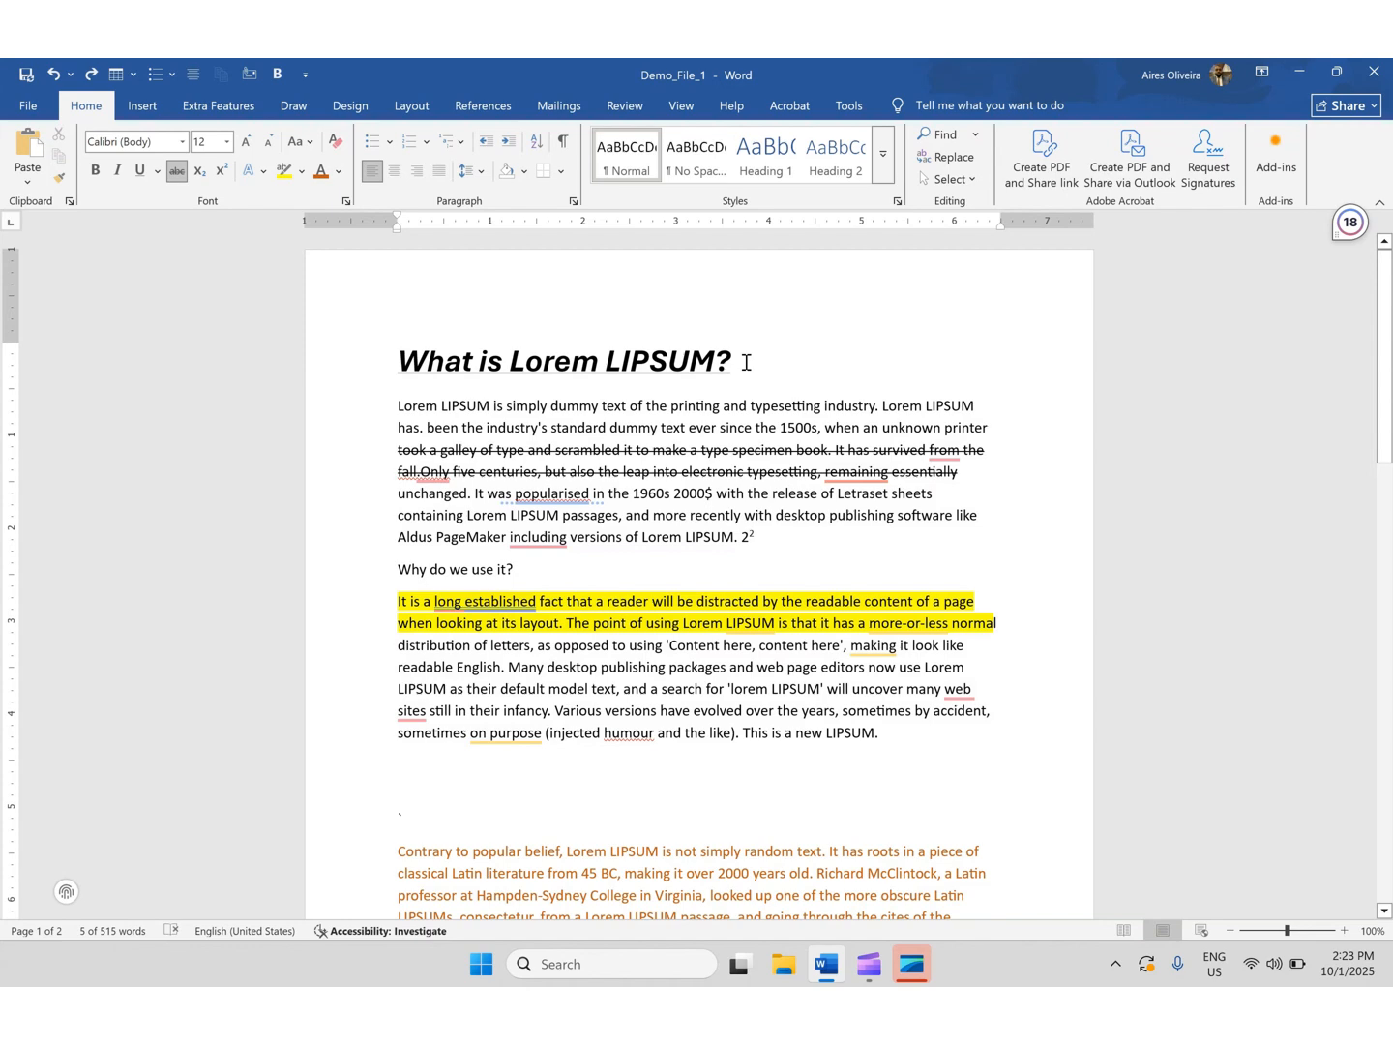
{"action": "left_click_drag", "start_coordinate": [745, 362], "coordinate": [396, 361]}
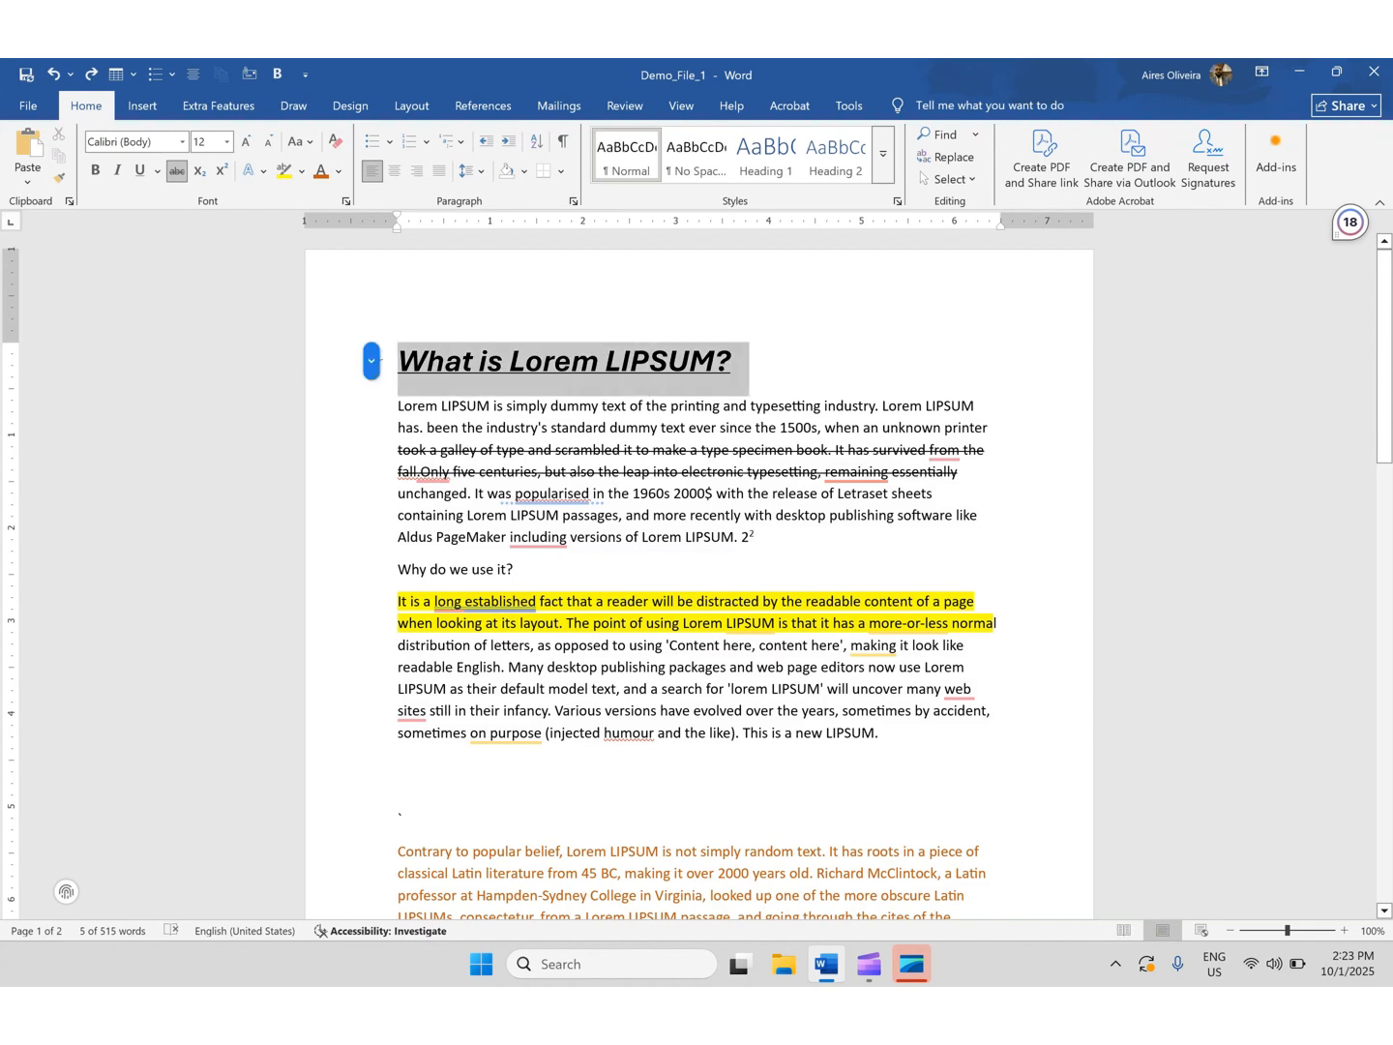
{"action": "scroll", "coordinate": [653, 508], "scroll_direction": "down", "scroll_amount": 3}
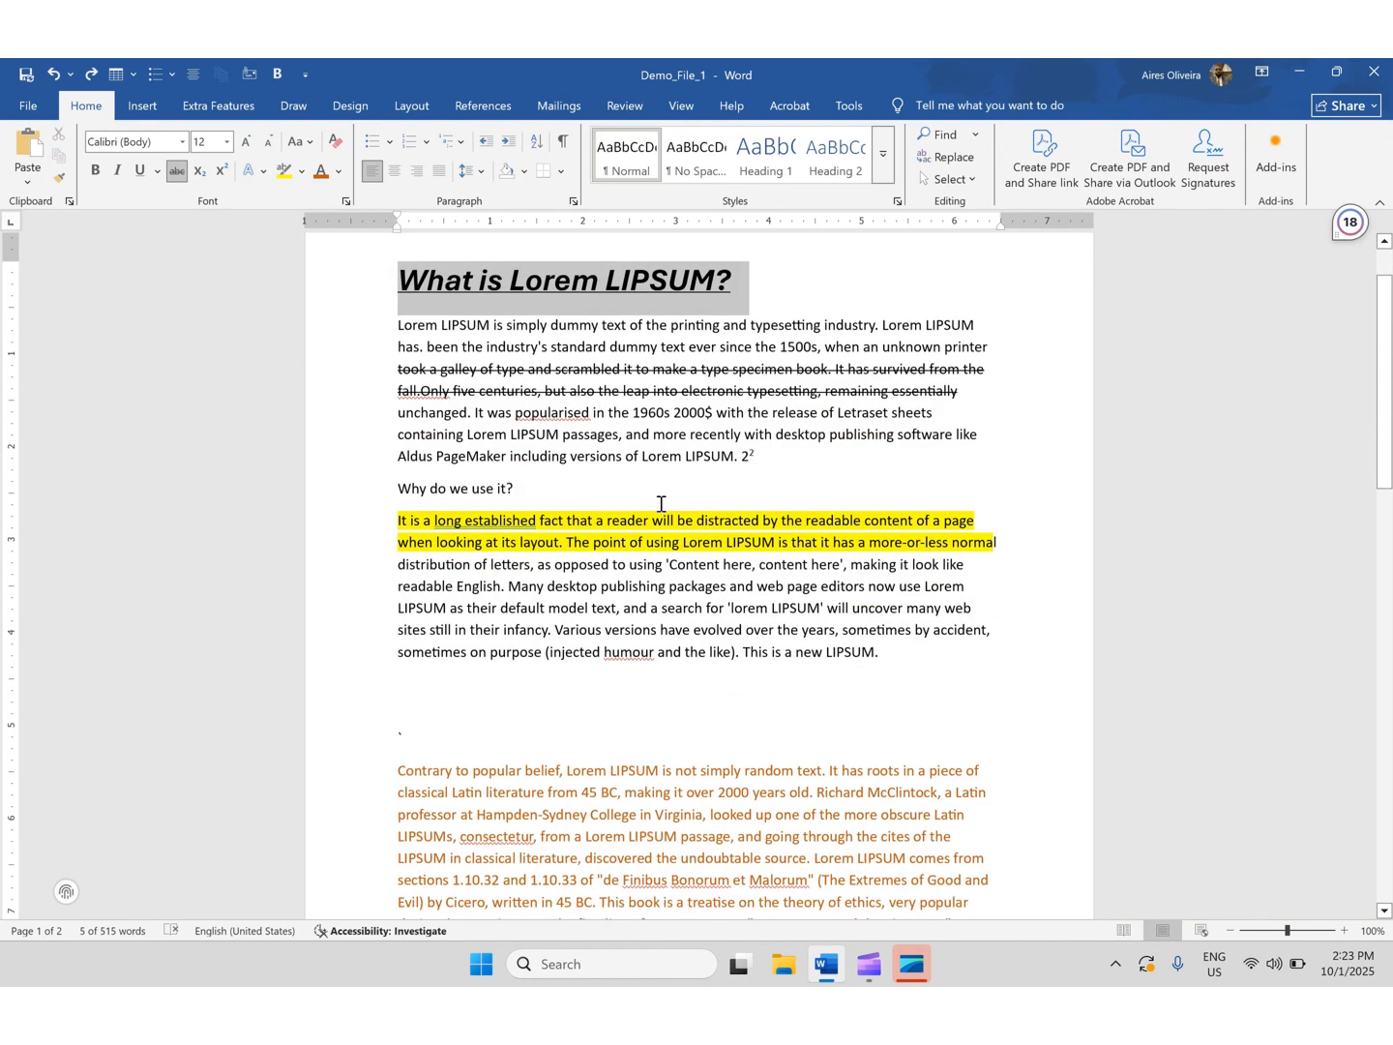
{"action": "scroll", "coordinate": [646, 451], "scroll_direction": "up", "scroll_amount": 3}
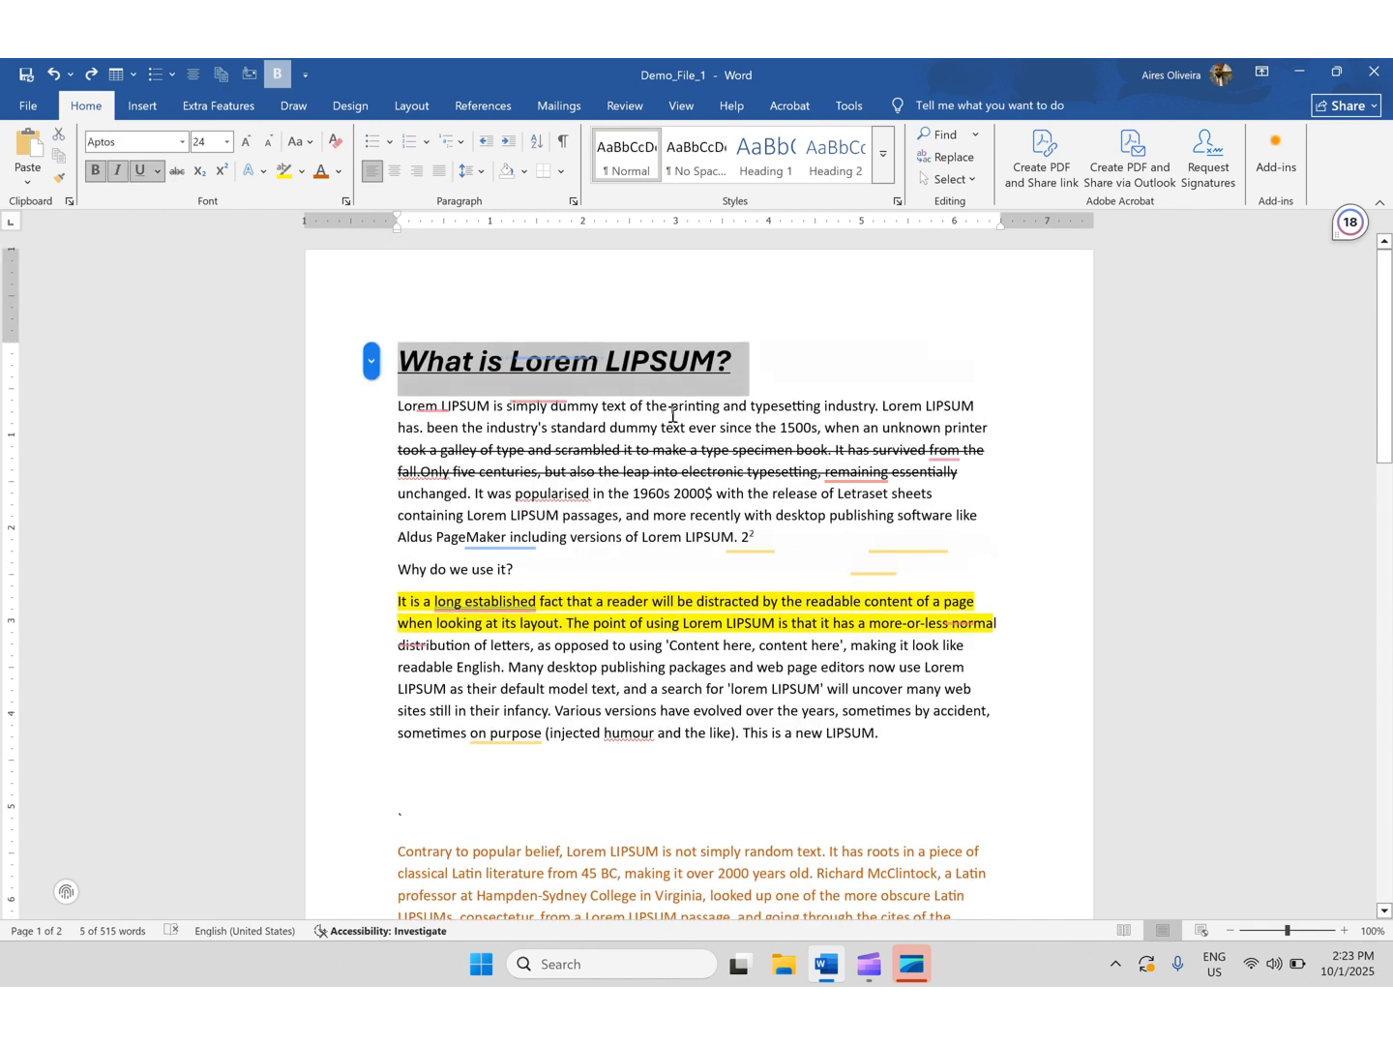
{"action": "left_click", "coordinate": [740, 376]}
{"action": "left_click_drag", "start_coordinate": [740, 375], "coordinate": [388, 373]}
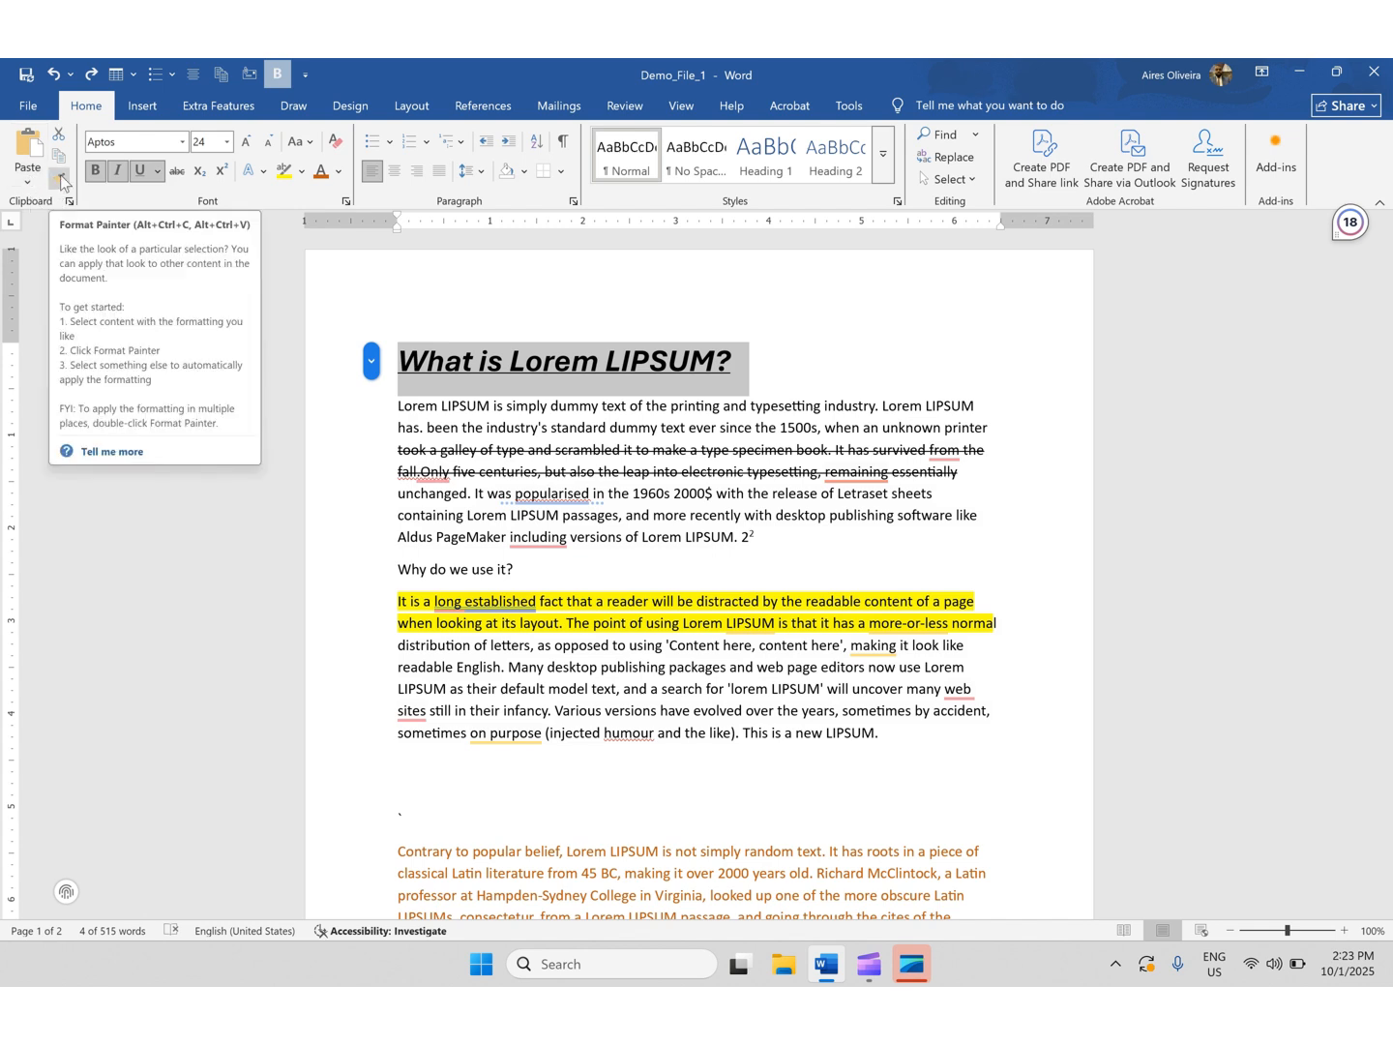
{"action": "key", "text": "ctrl+u"}
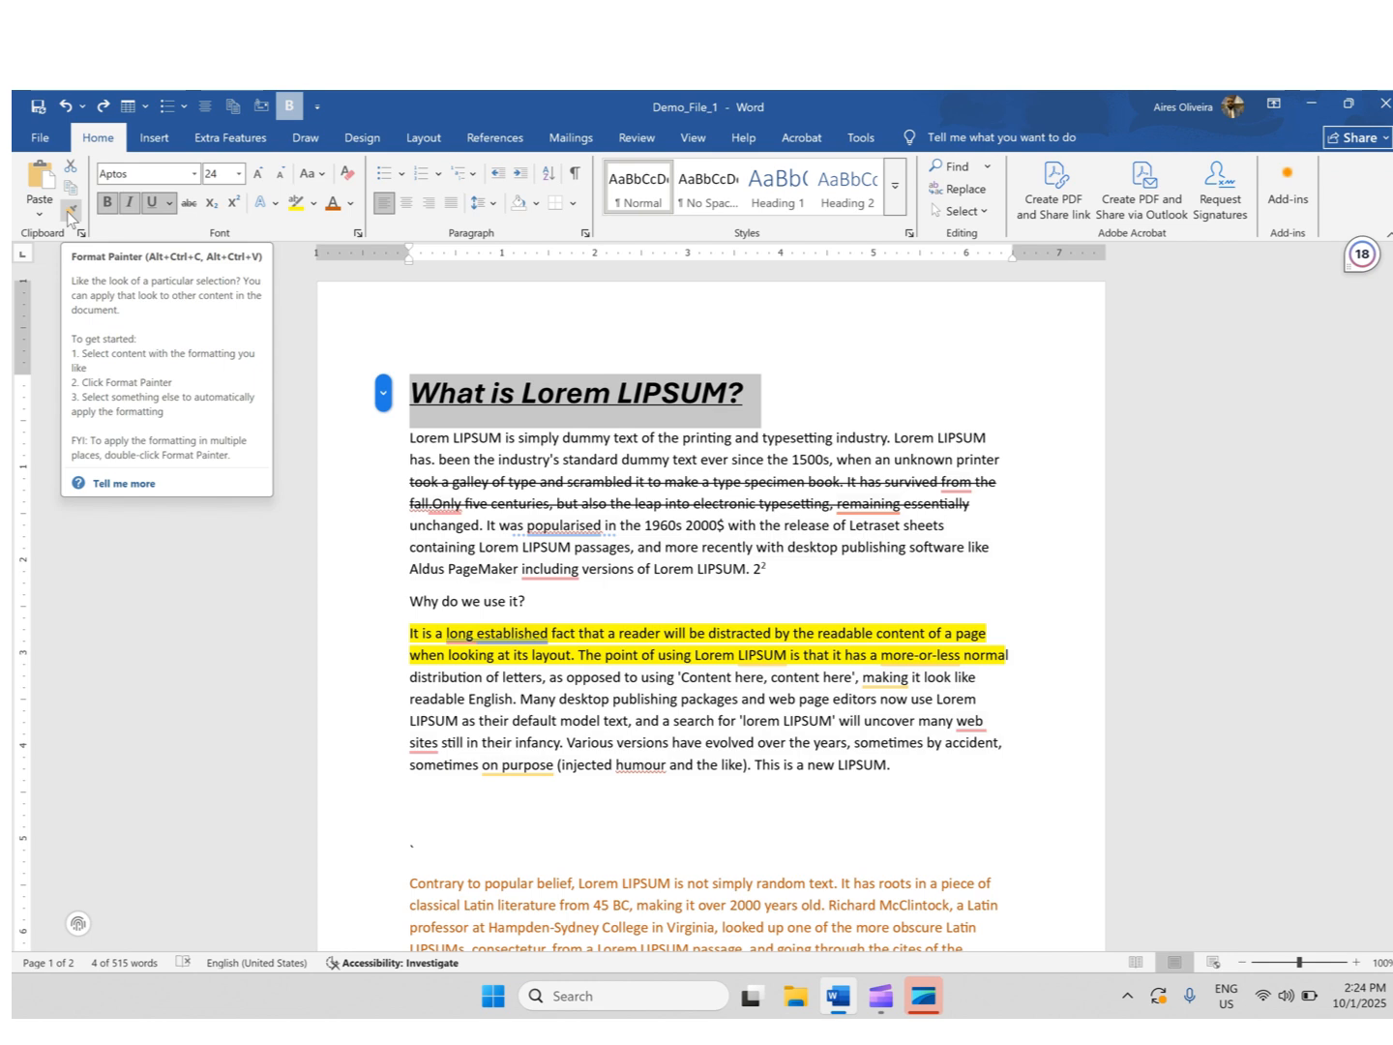
{"action": "left_click", "coordinate": [71, 214]}
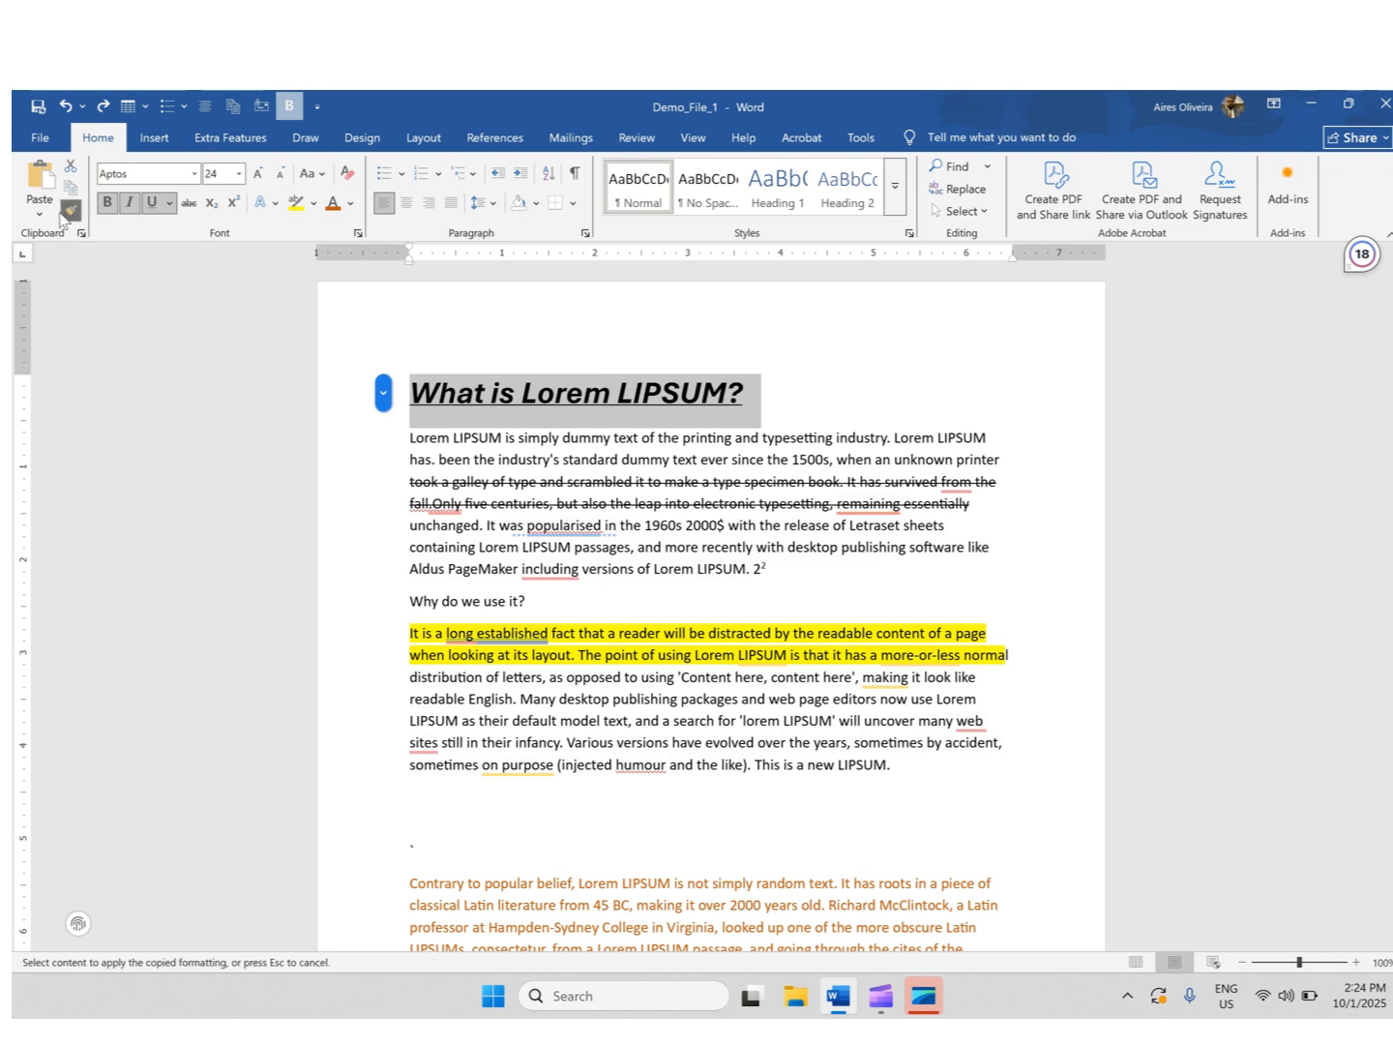
{"action": "scroll", "coordinate": [514, 764], "scroll_direction": "down", "scroll_amount": 4}
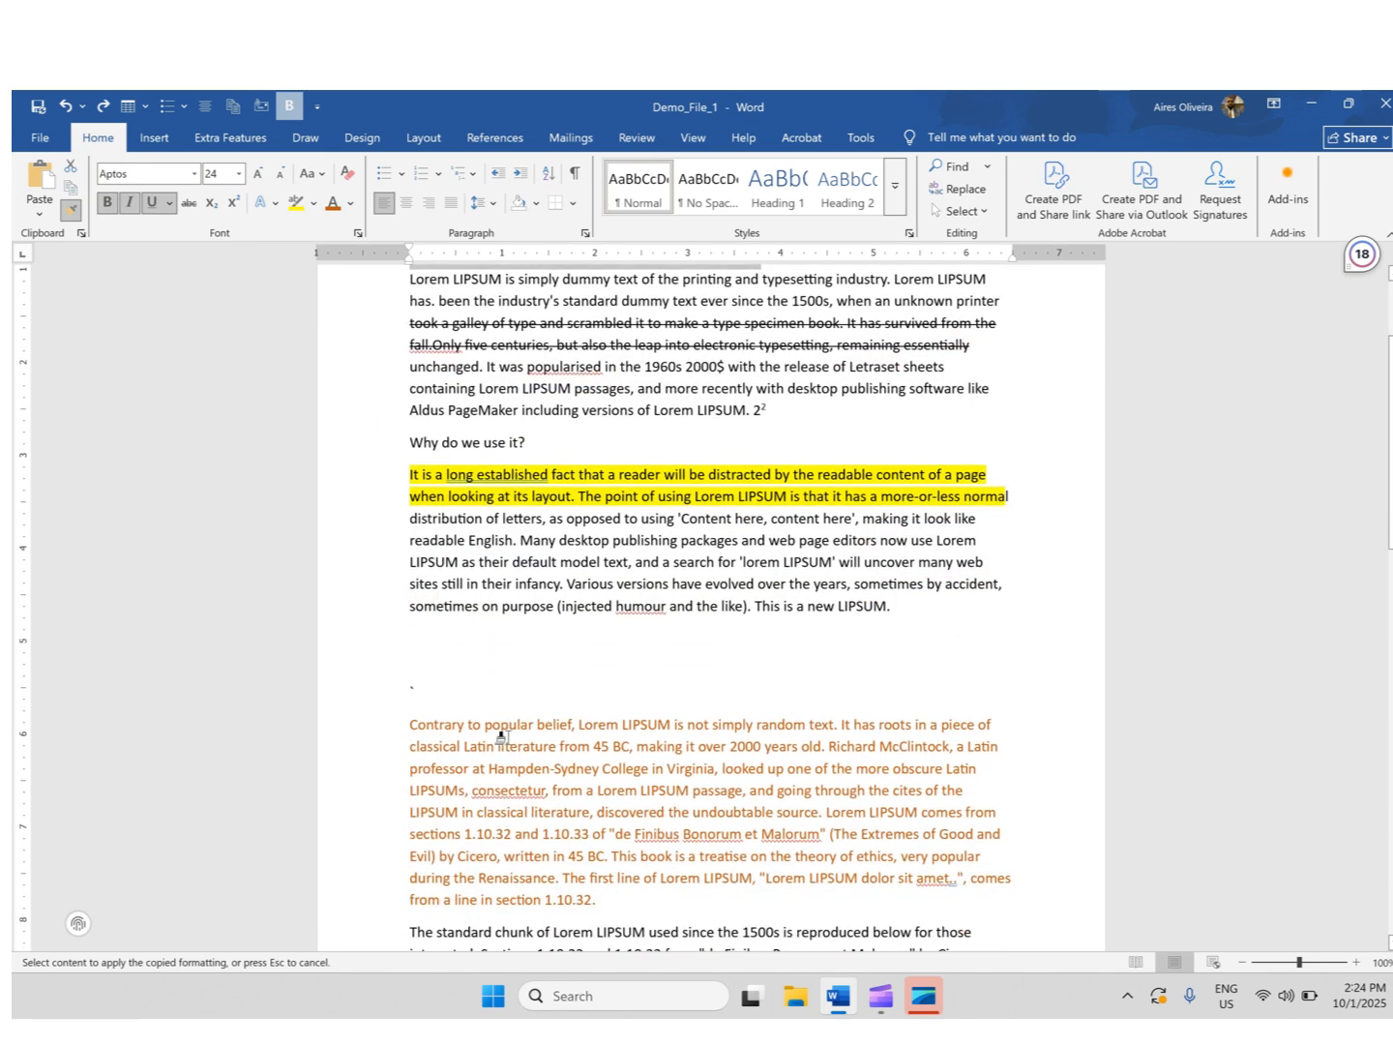
{"action": "scroll", "coordinate": [502, 742], "scroll_direction": "down", "scroll_amount": 2}
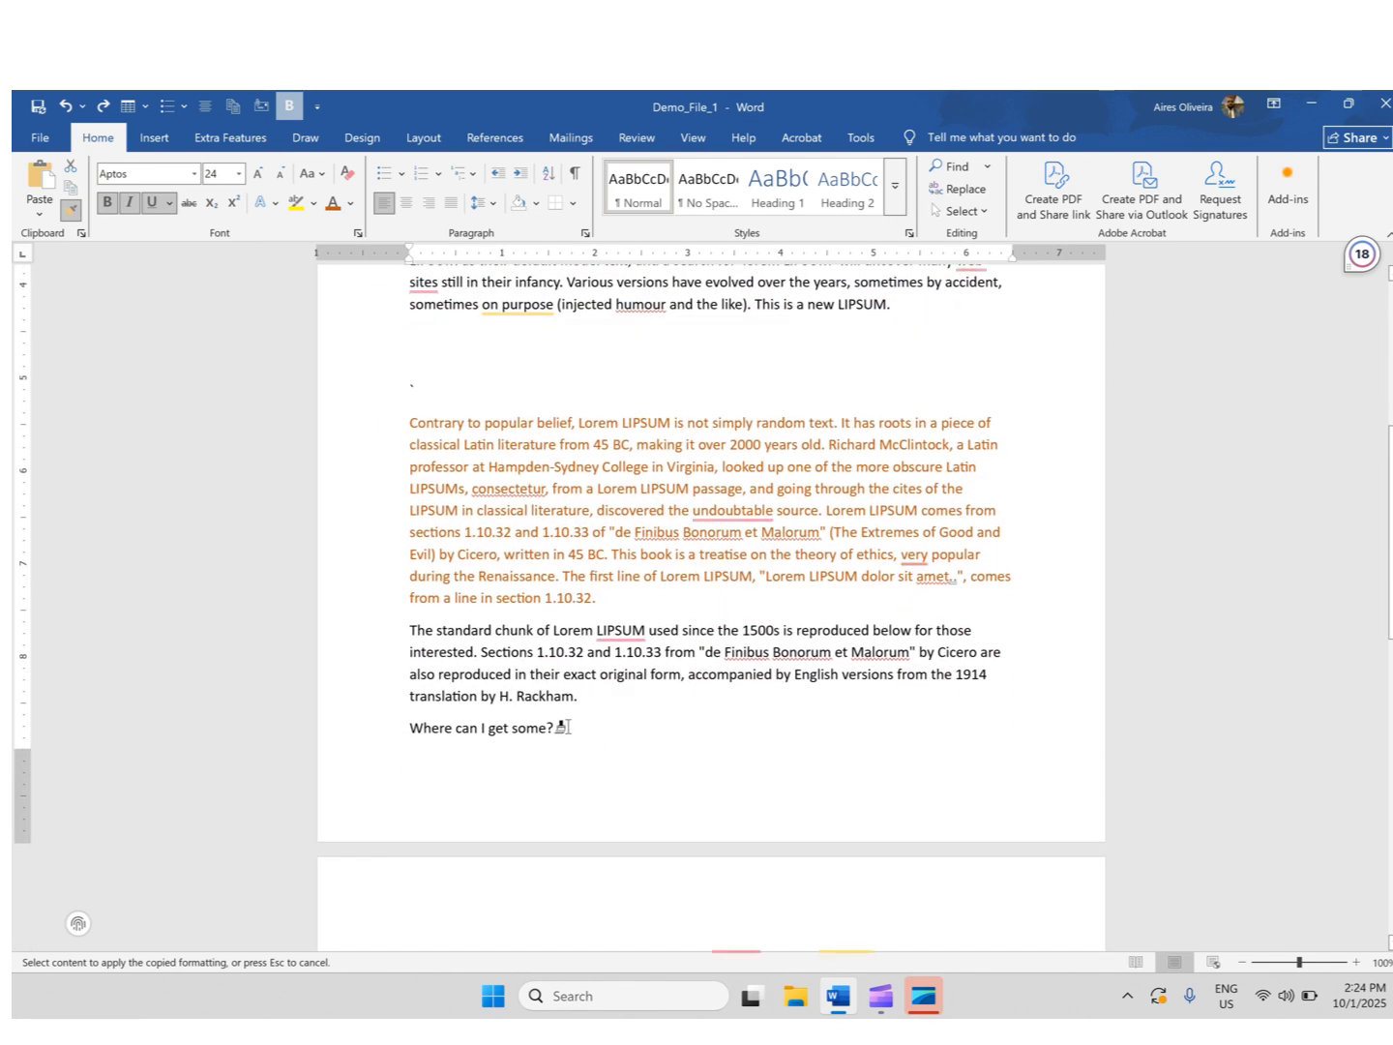
{"action": "mouse_move", "coordinate": [561, 727]}
{"action": "left_mouse_down"}
{"action": "mouse_move", "coordinate": [387, 733]}
{"action": "mouse_move", "coordinate": [399, 743]}
{"action": "left_mouse_up"}
{"action": "scroll", "coordinate": [615, 806], "scroll_direction": "down", "scroll_amount": 7}
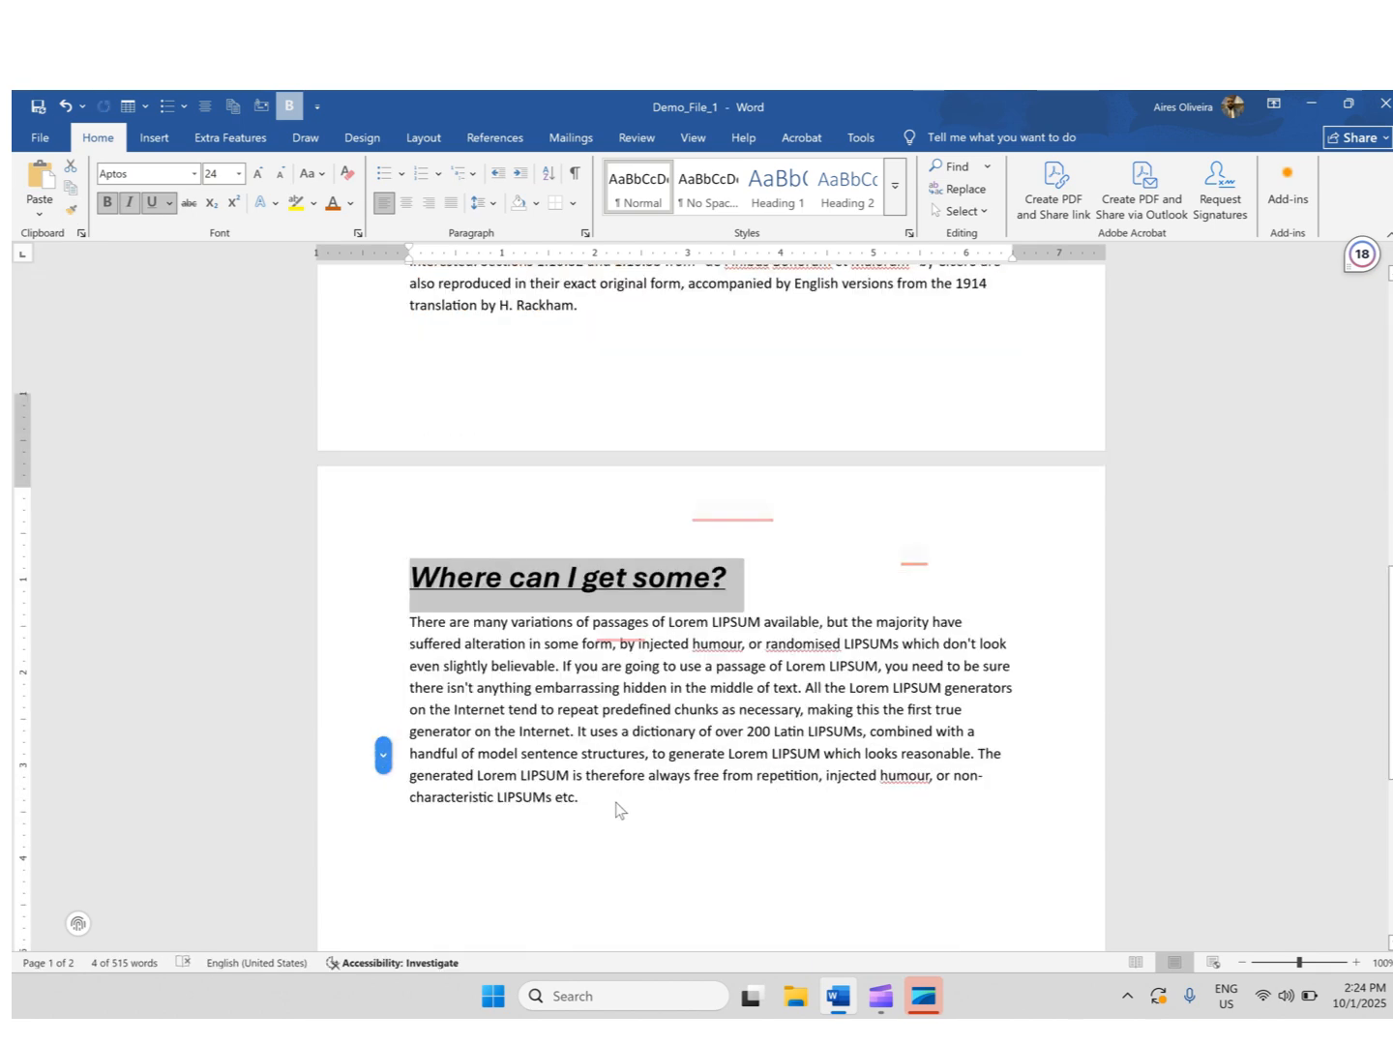
- Copy the title's formatting again with Format Painter and apply it to the line 'translation by H. Rackham.'
{"action": "scroll", "coordinate": [585, 727], "scroll_direction": "up", "scroll_amount": 1}
{"action": "scroll", "coordinate": [593, 658], "scroll_direction": "up", "scroll_amount": 12}
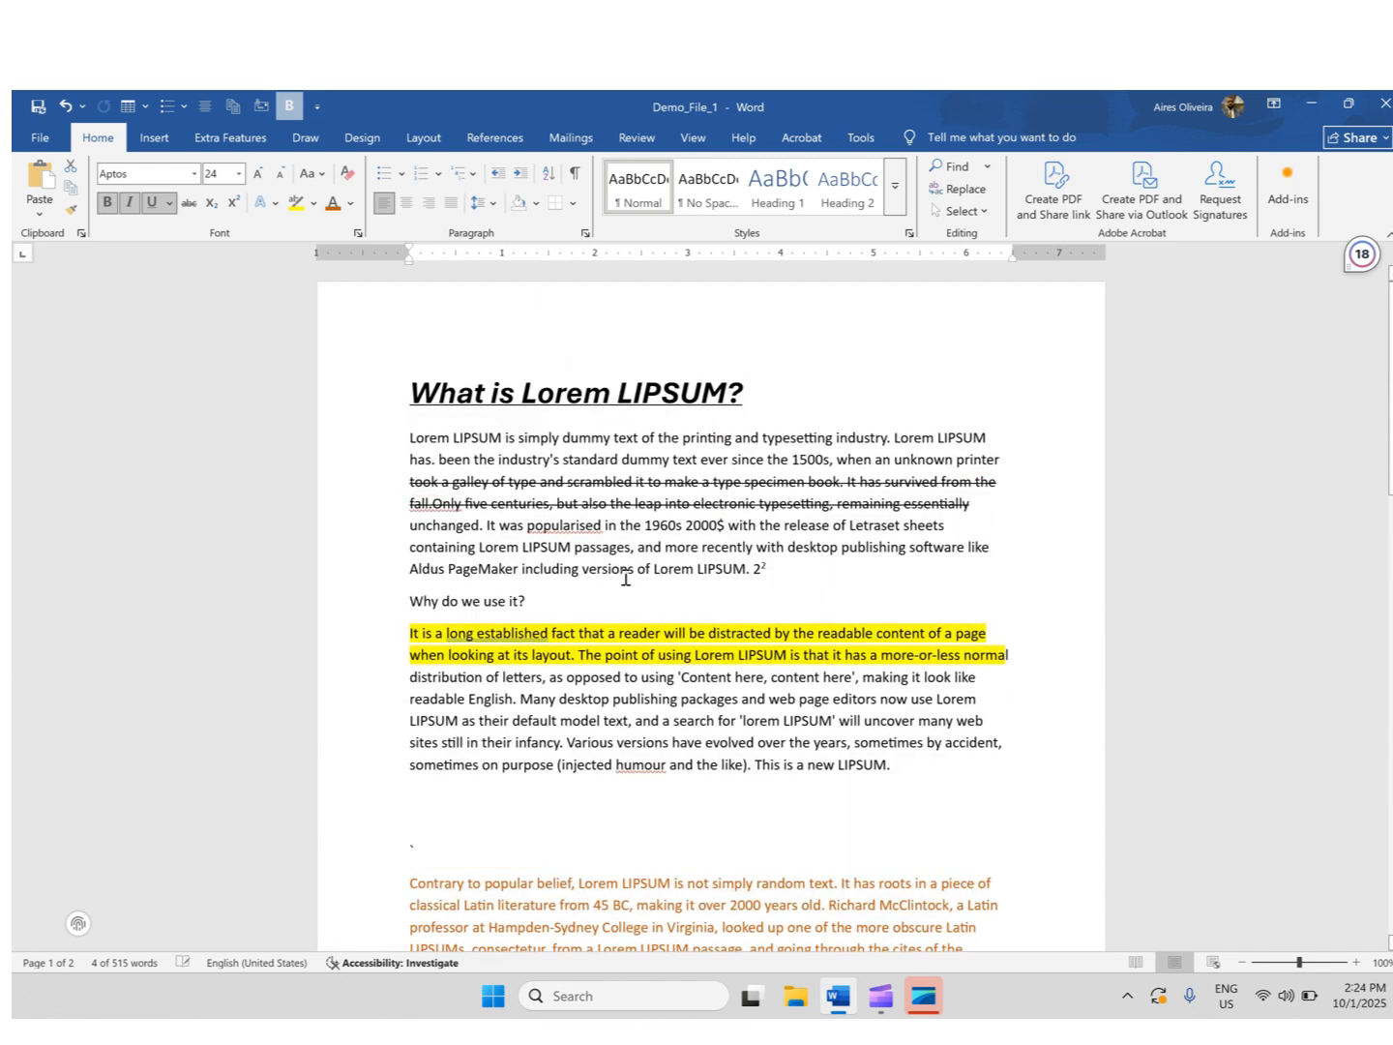
{"action": "scroll", "coordinate": [600, 693], "scroll_direction": "down", "scroll_amount": 15}
{"action": "scroll", "coordinate": [592, 657], "scroll_direction": "up", "scroll_amount": 2}
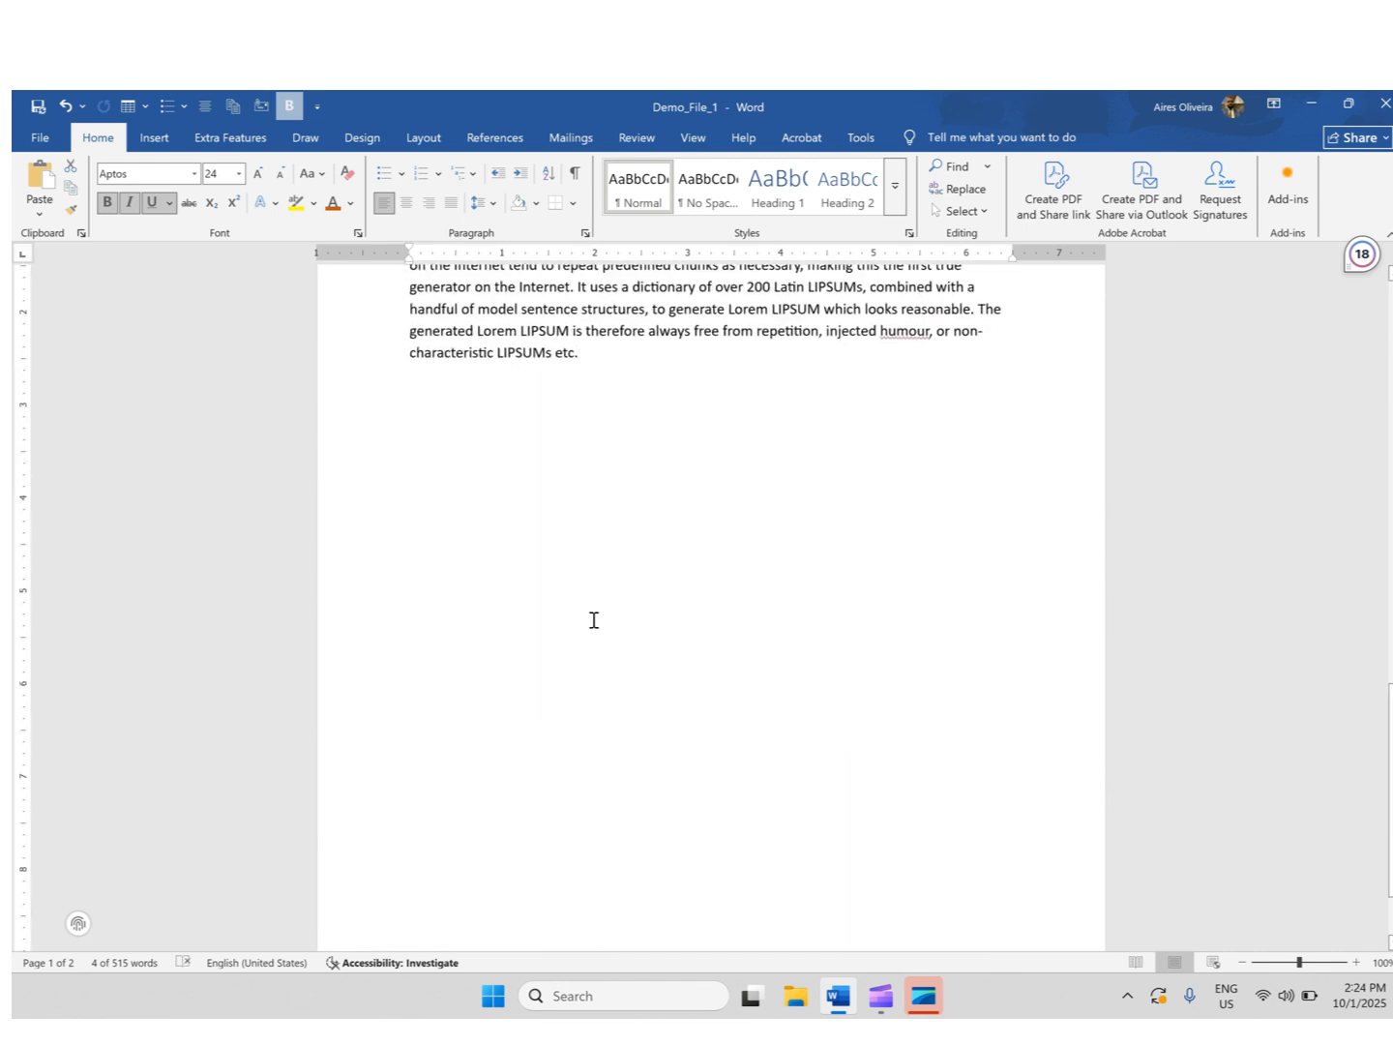
{"action": "scroll", "coordinate": [594, 627], "scroll_direction": "up", "scroll_amount": 5}
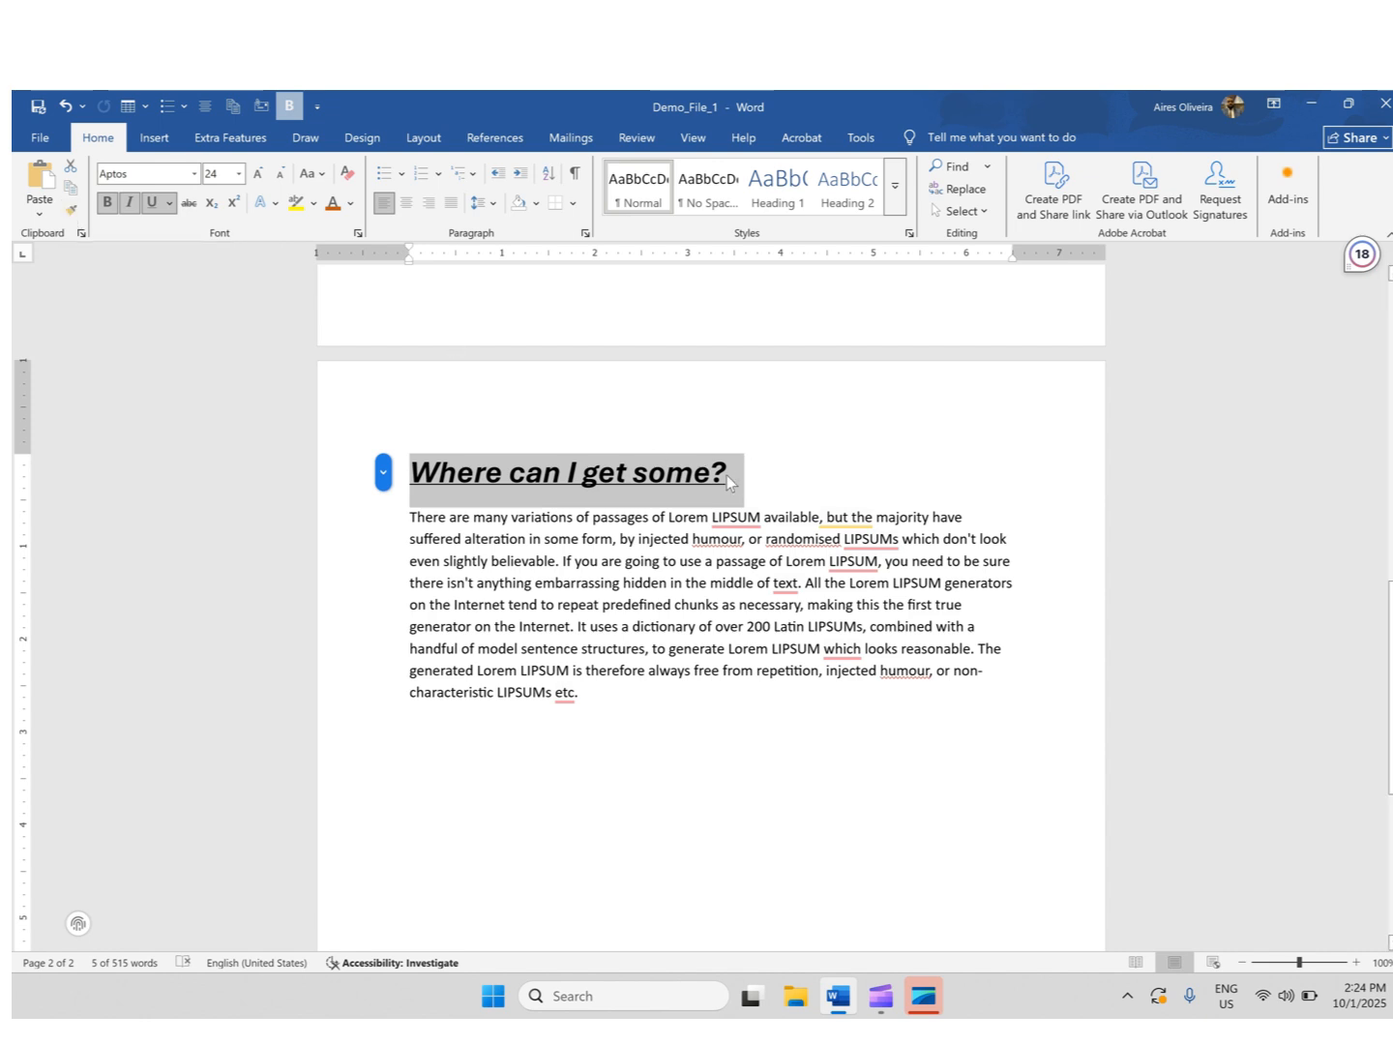
{"action": "scroll", "coordinate": [726, 482], "scroll_direction": "up", "scroll_amount": 1}
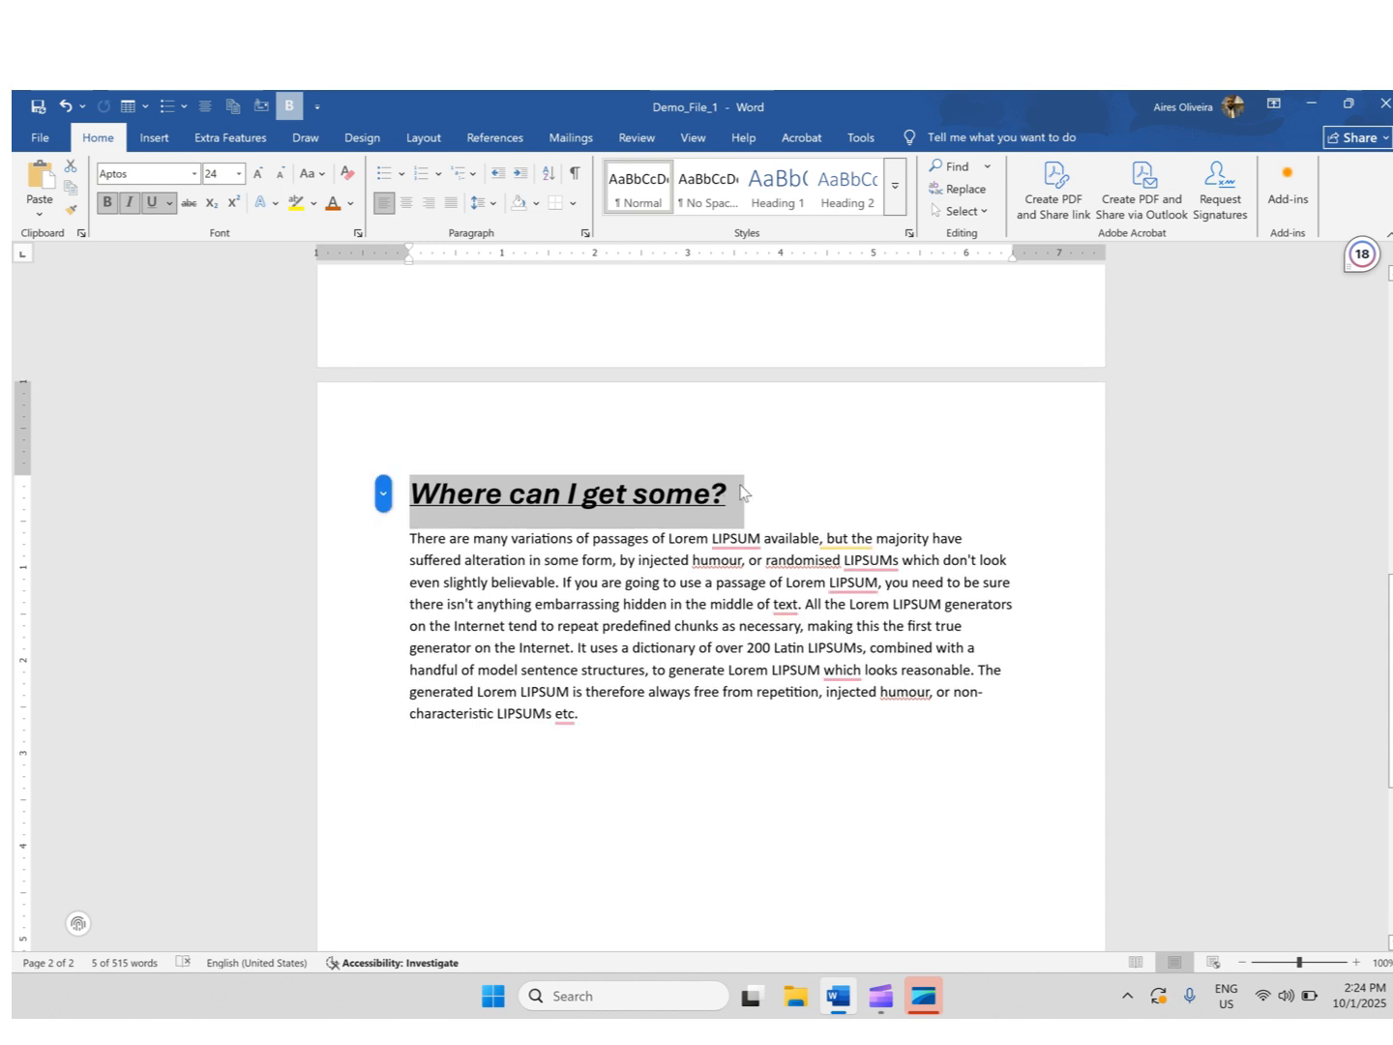
{"action": "left_click", "coordinate": [741, 493]}
{"action": "left_click_drag", "start_coordinate": [753, 493], "coordinate": [428, 494]}
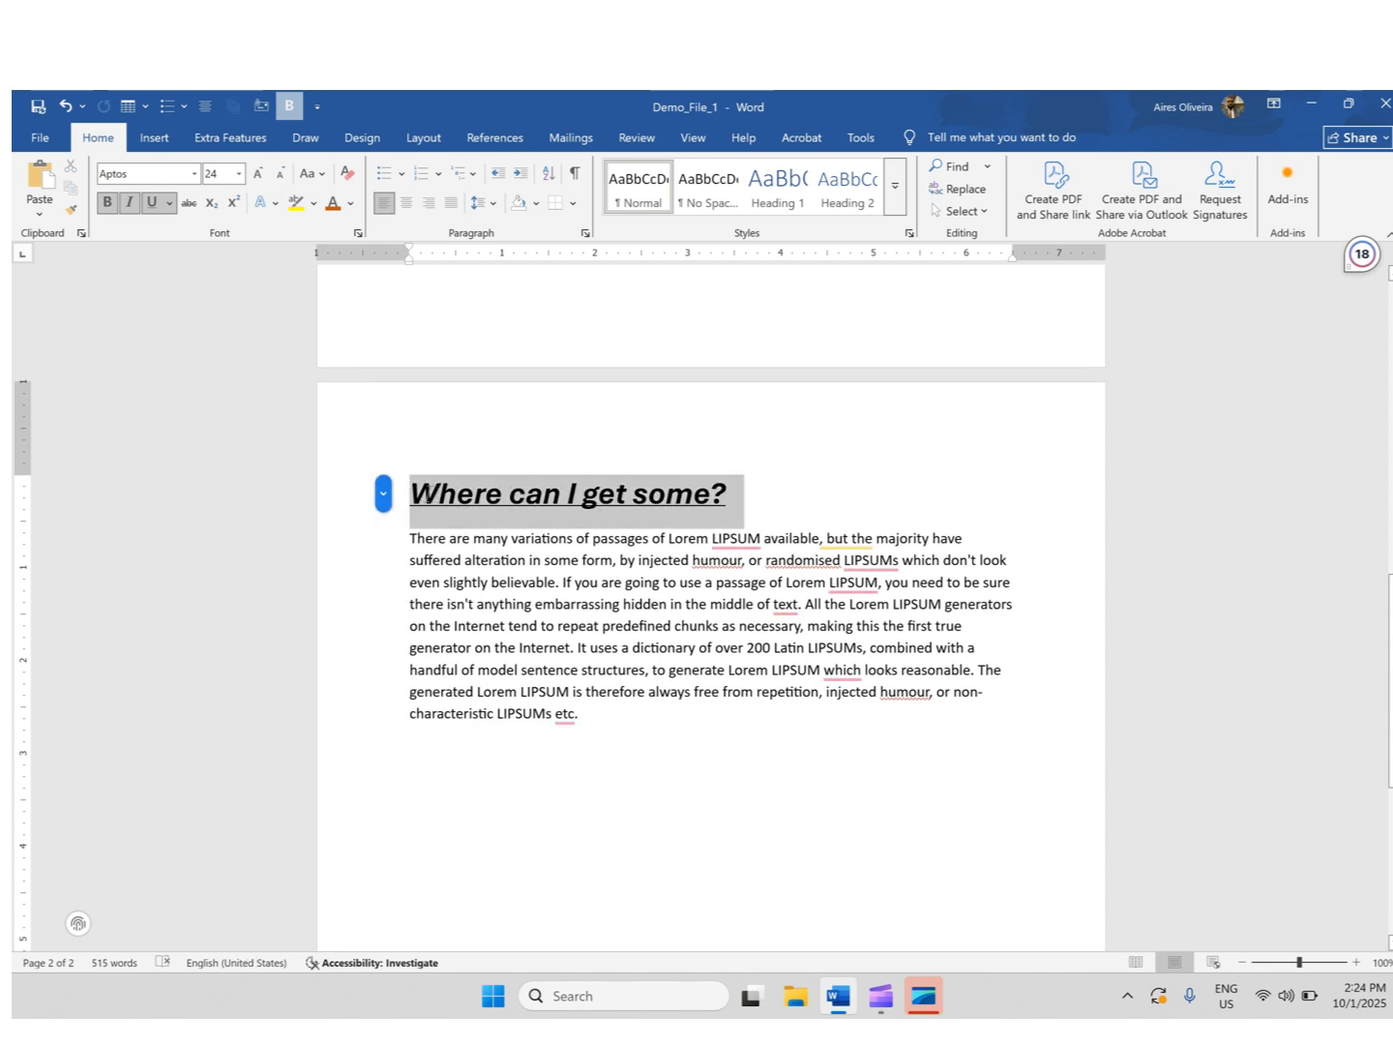
{"action": "scroll", "coordinate": [827, 501], "scroll_direction": "up", "scroll_amount": 2}
{"action": "scroll", "coordinate": [828, 500], "scroll_direction": "up", "scroll_amount": 5}
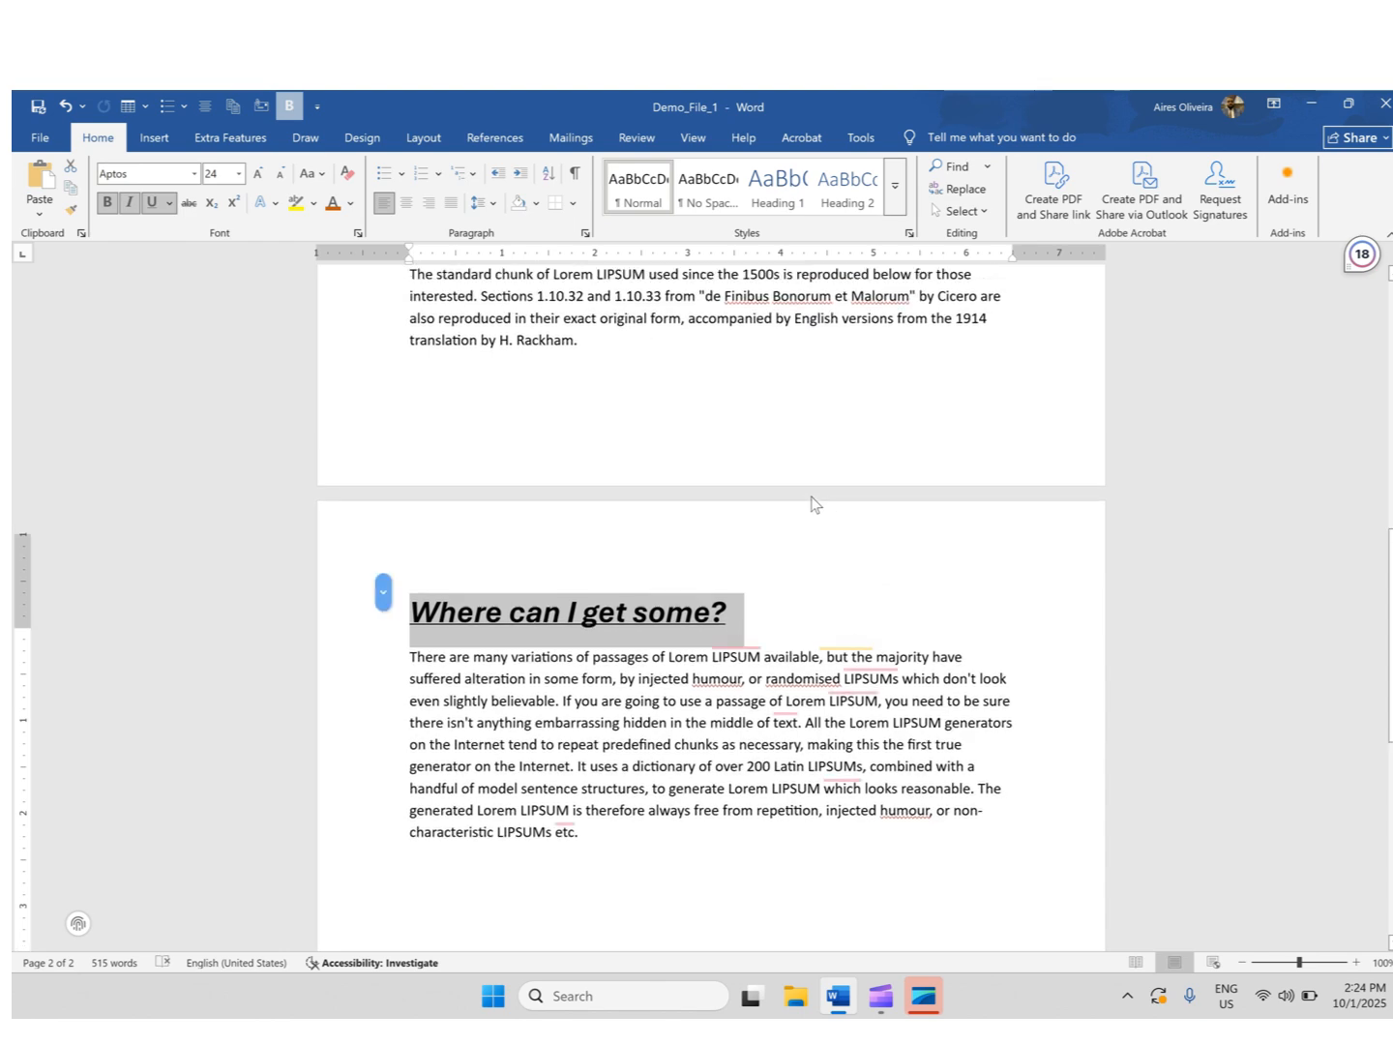
{"action": "scroll", "coordinate": [737, 495], "scroll_direction": "up", "scroll_amount": 6}
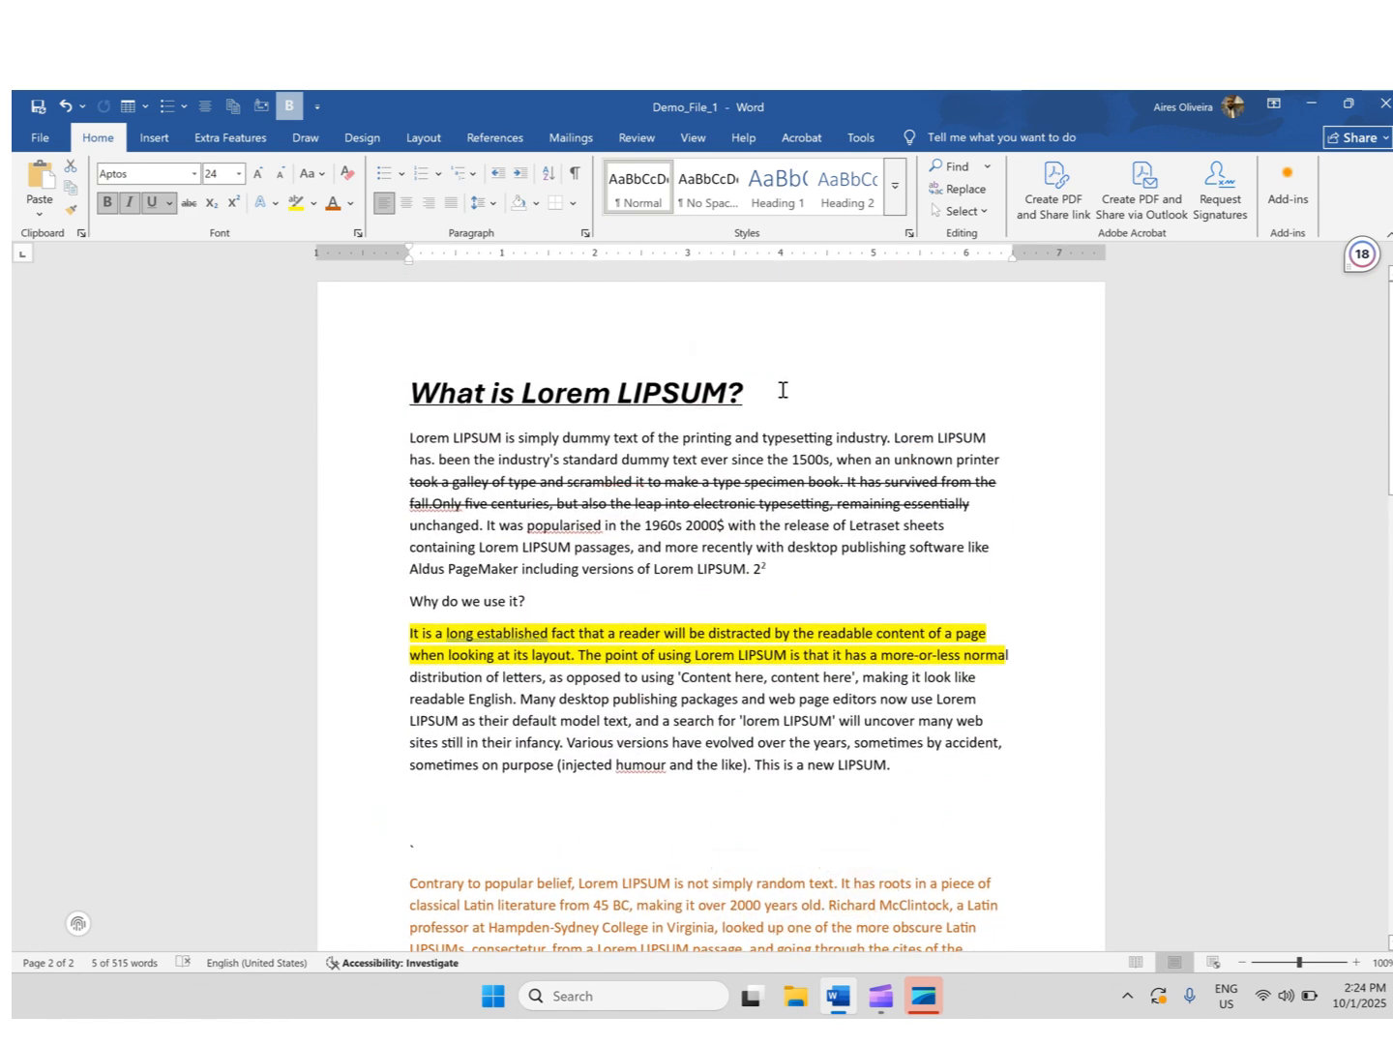
{"action": "left_click_drag", "start_coordinate": [786, 400], "coordinate": [425, 391]}
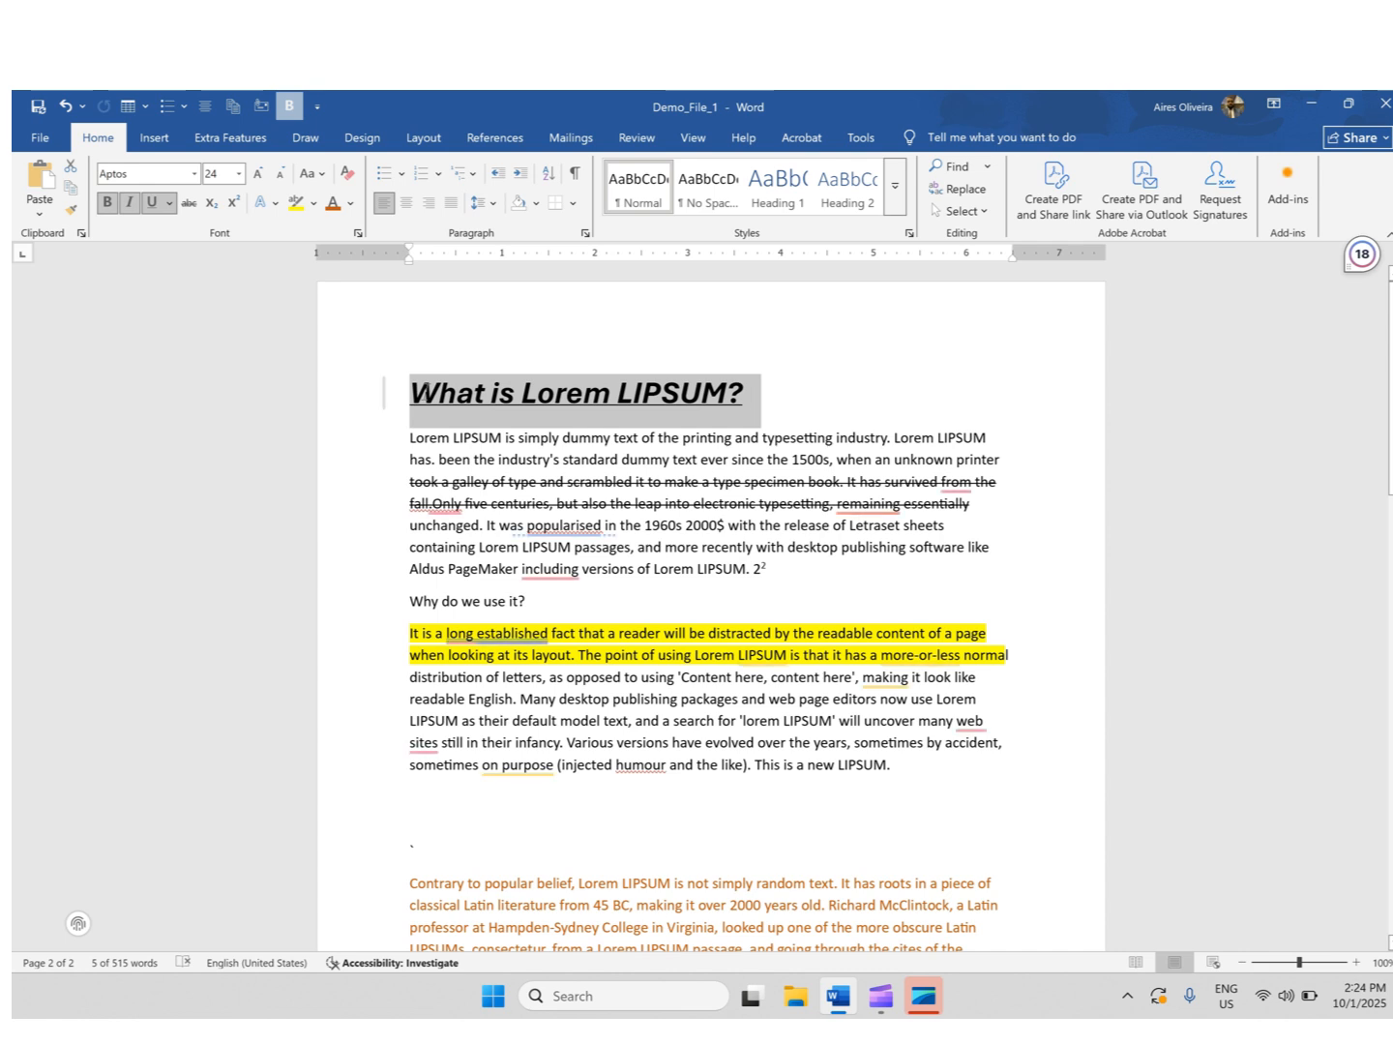
{"action": "left_click", "coordinate": [71, 211]}
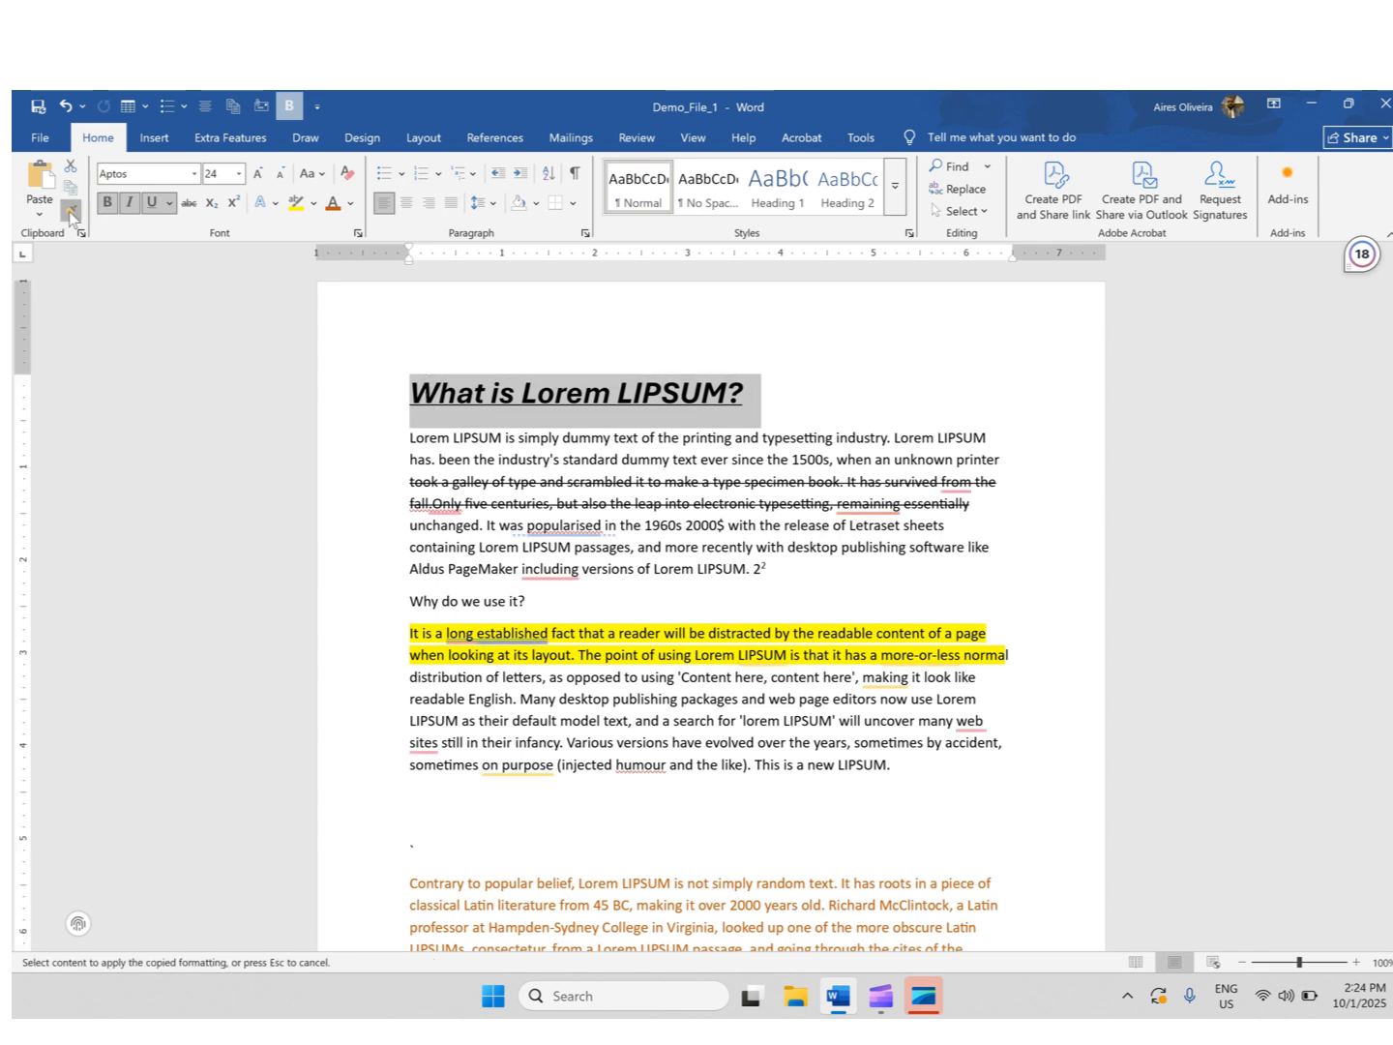
{"action": "scroll", "coordinate": [457, 411], "scroll_direction": "down", "scroll_amount": 15}
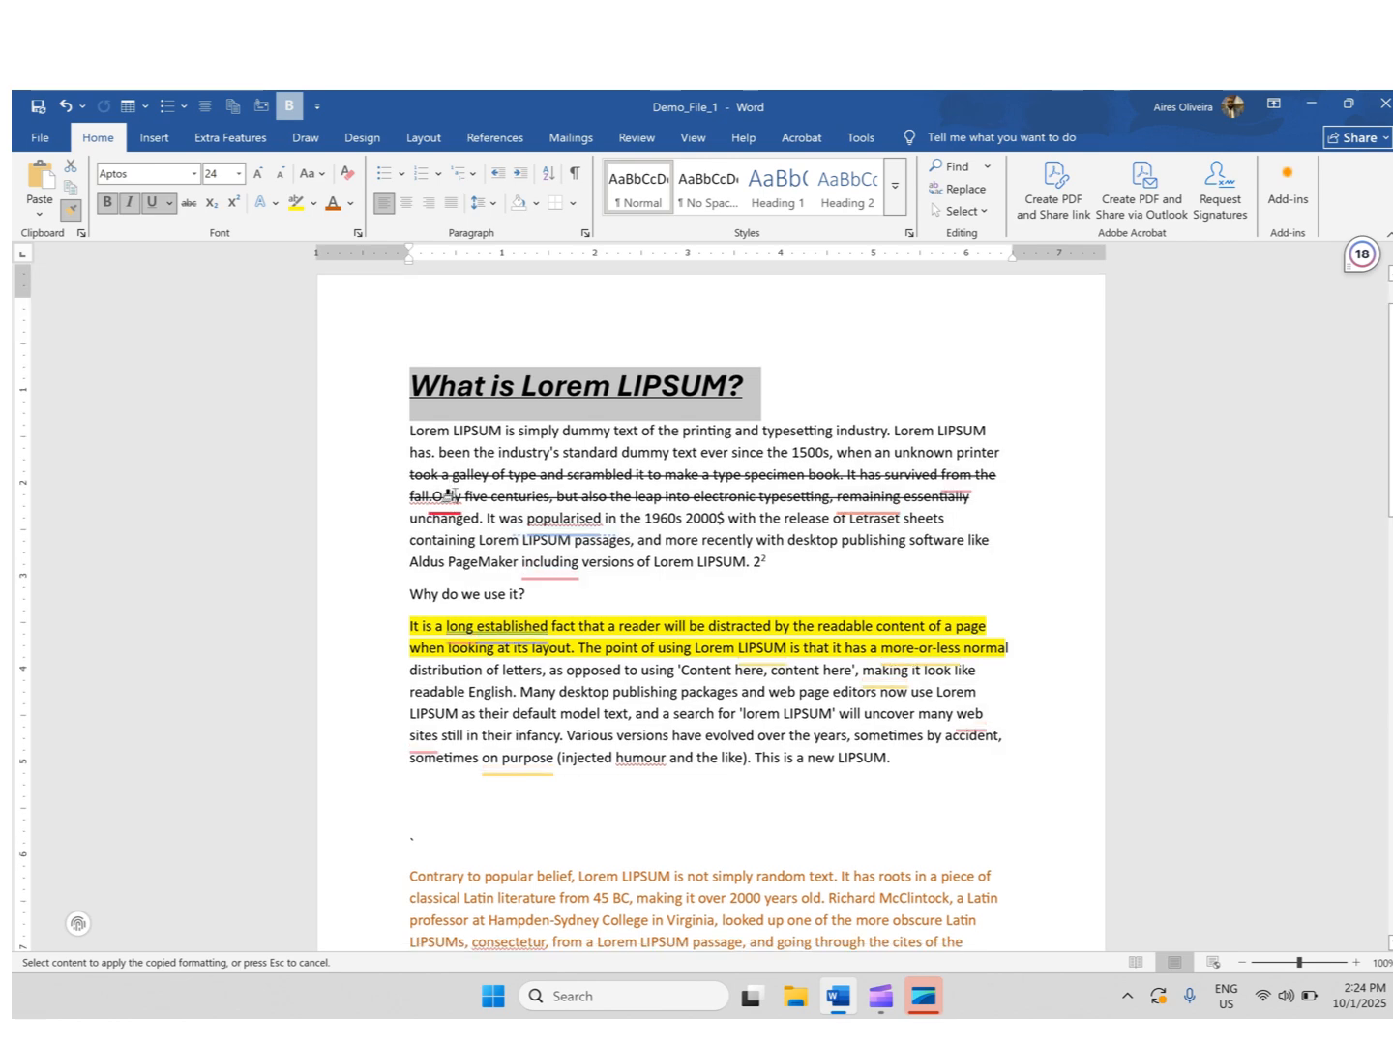
{"action": "scroll", "coordinate": [478, 541], "scroll_direction": "down", "scroll_amount": 8}
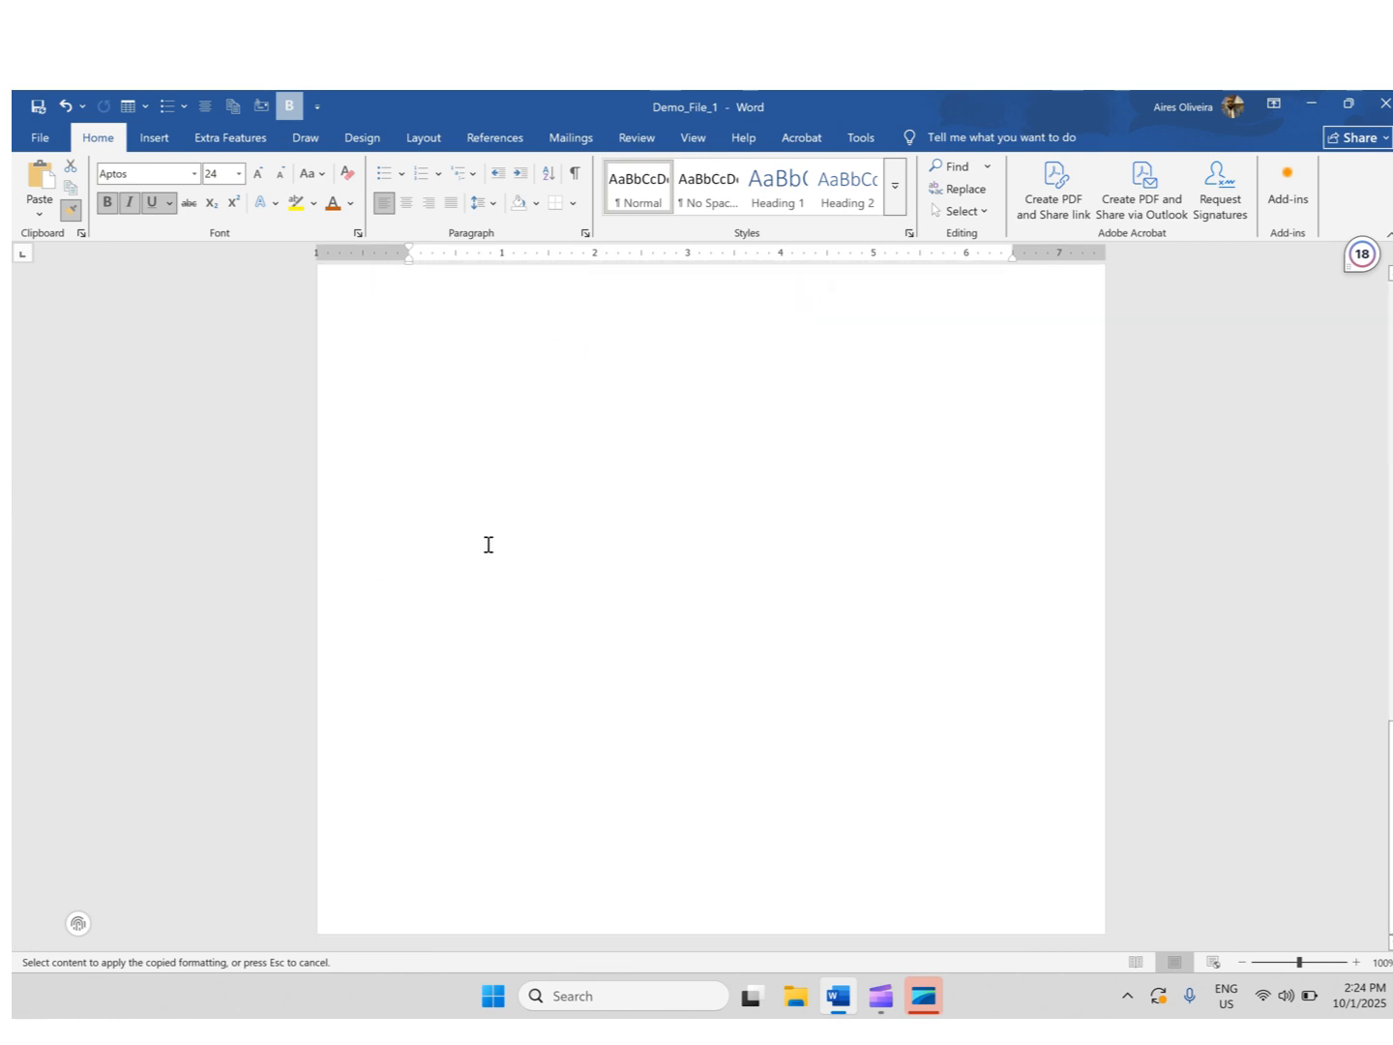
{"action": "scroll", "coordinate": [484, 543], "scroll_direction": "up", "scroll_amount": 8}
{"action": "scroll", "coordinate": [528, 527], "scroll_direction": "up", "scroll_amount": 2}
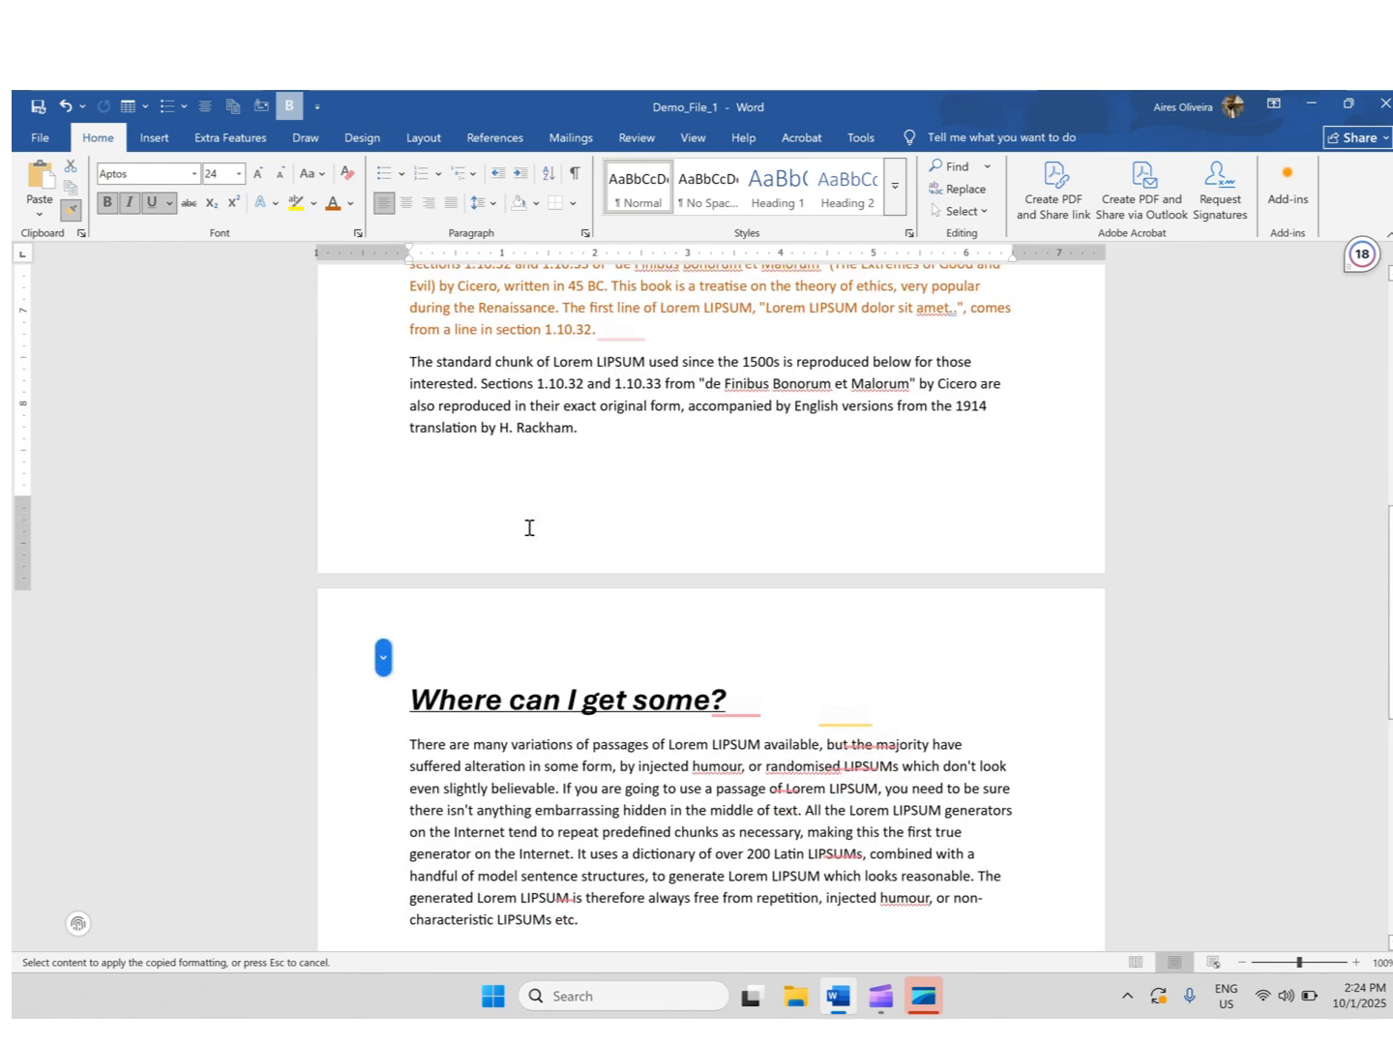
{"action": "left_click", "coordinate": [396, 440]}
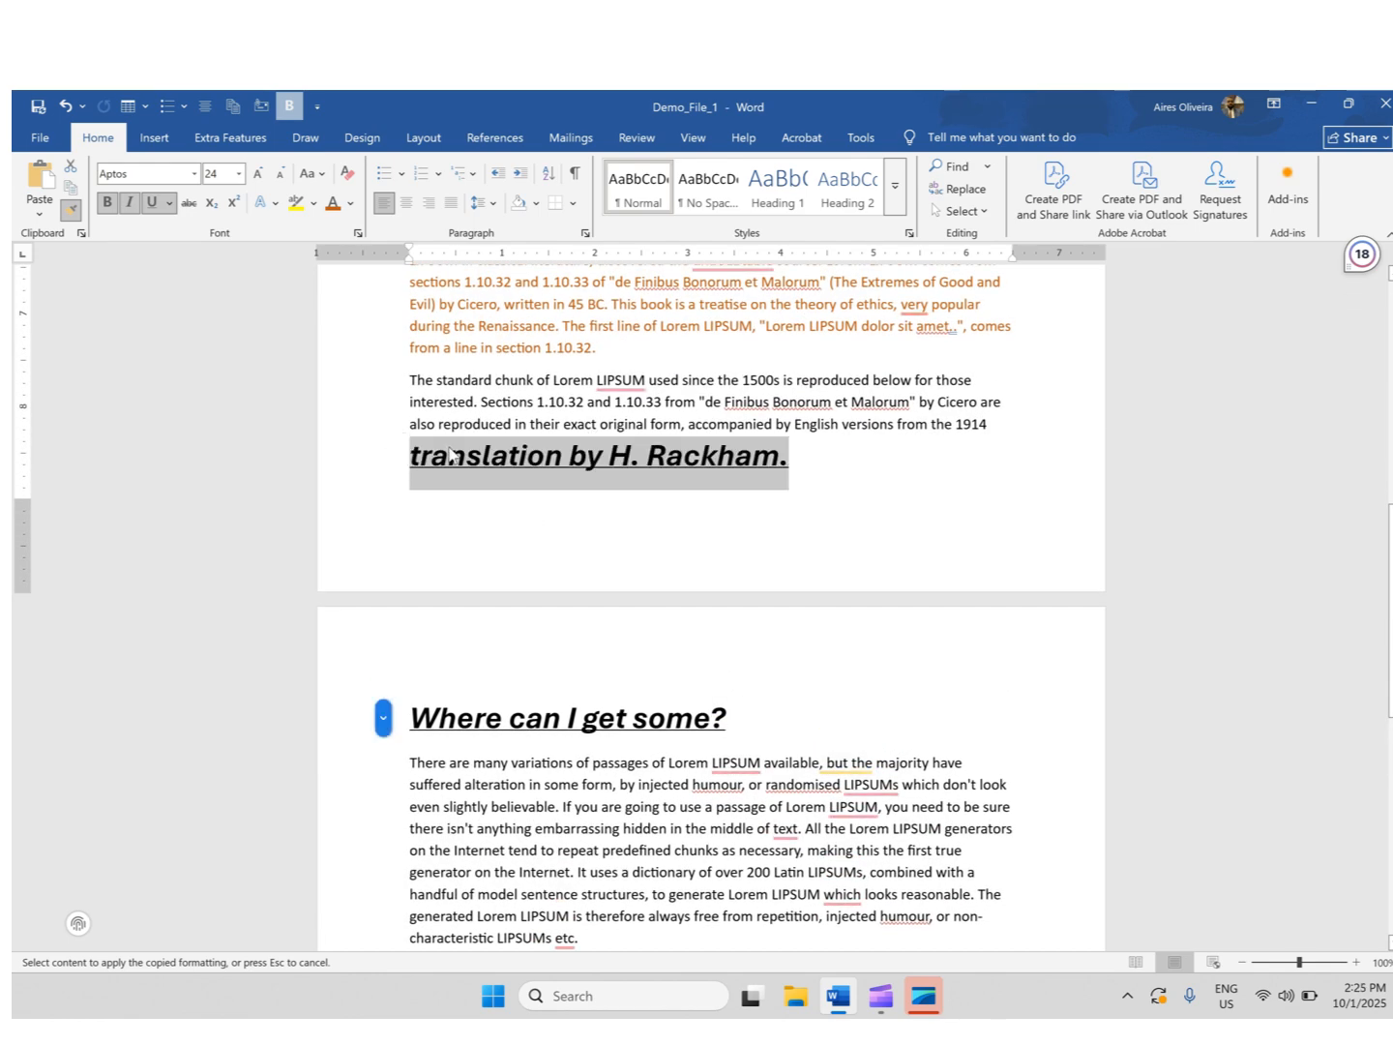
- Paint the title formatting onto the last lines of the first two paragraphs, then stop Format Painter
{"action": "scroll", "coordinate": [682, 475], "scroll_direction": "up", "scroll_amount": 12}
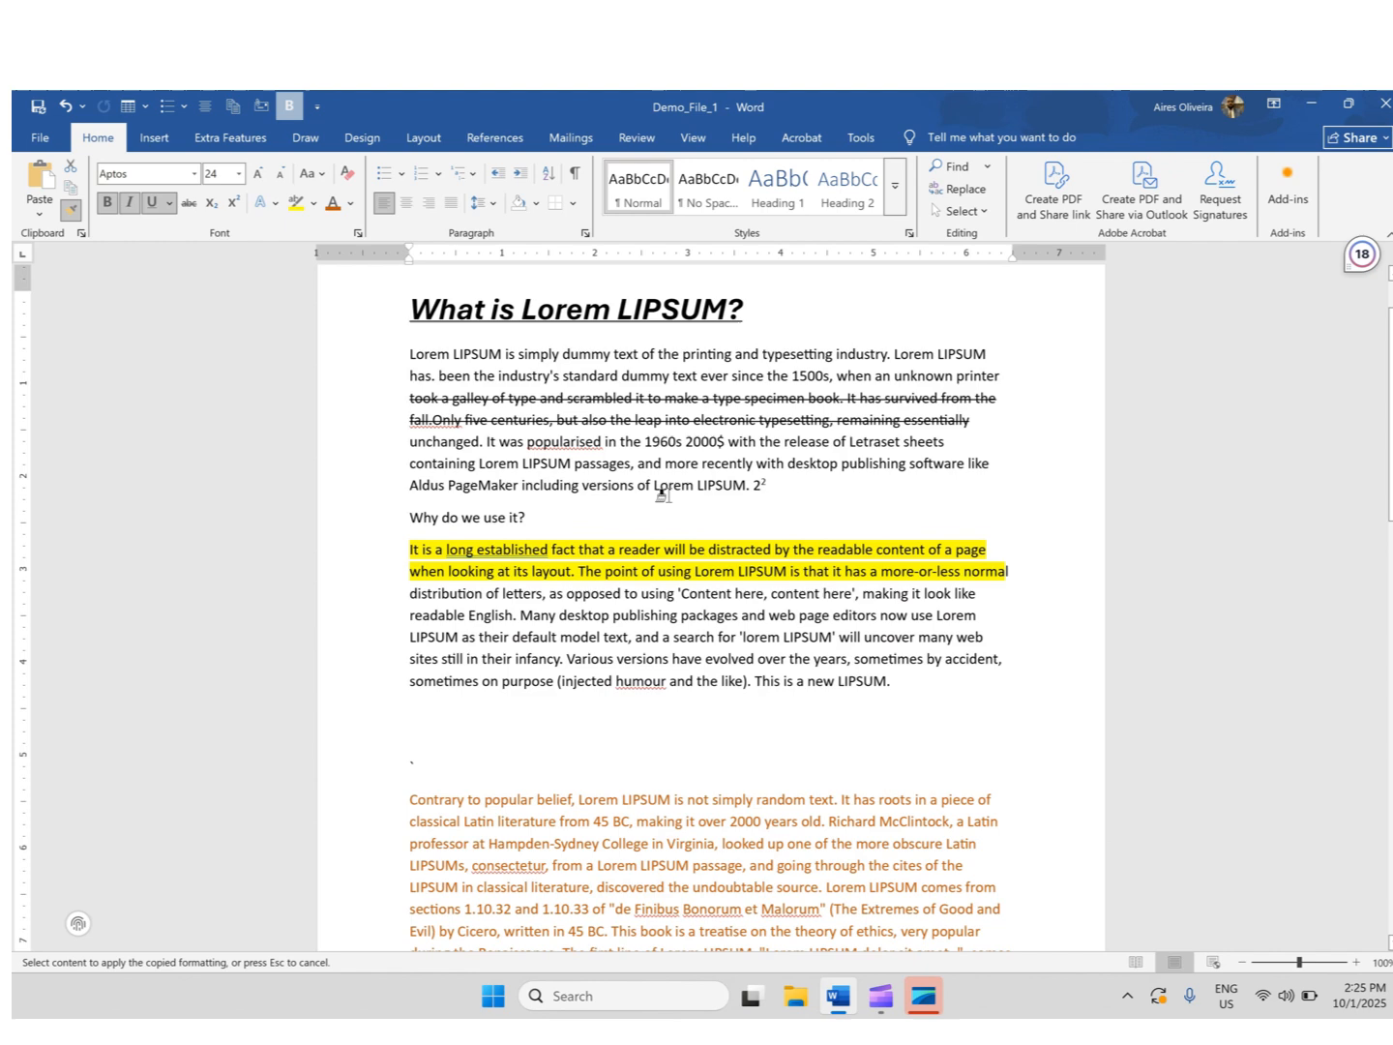
{"action": "left_click_drag", "start_coordinate": [891, 682], "coordinate": [362, 686]}
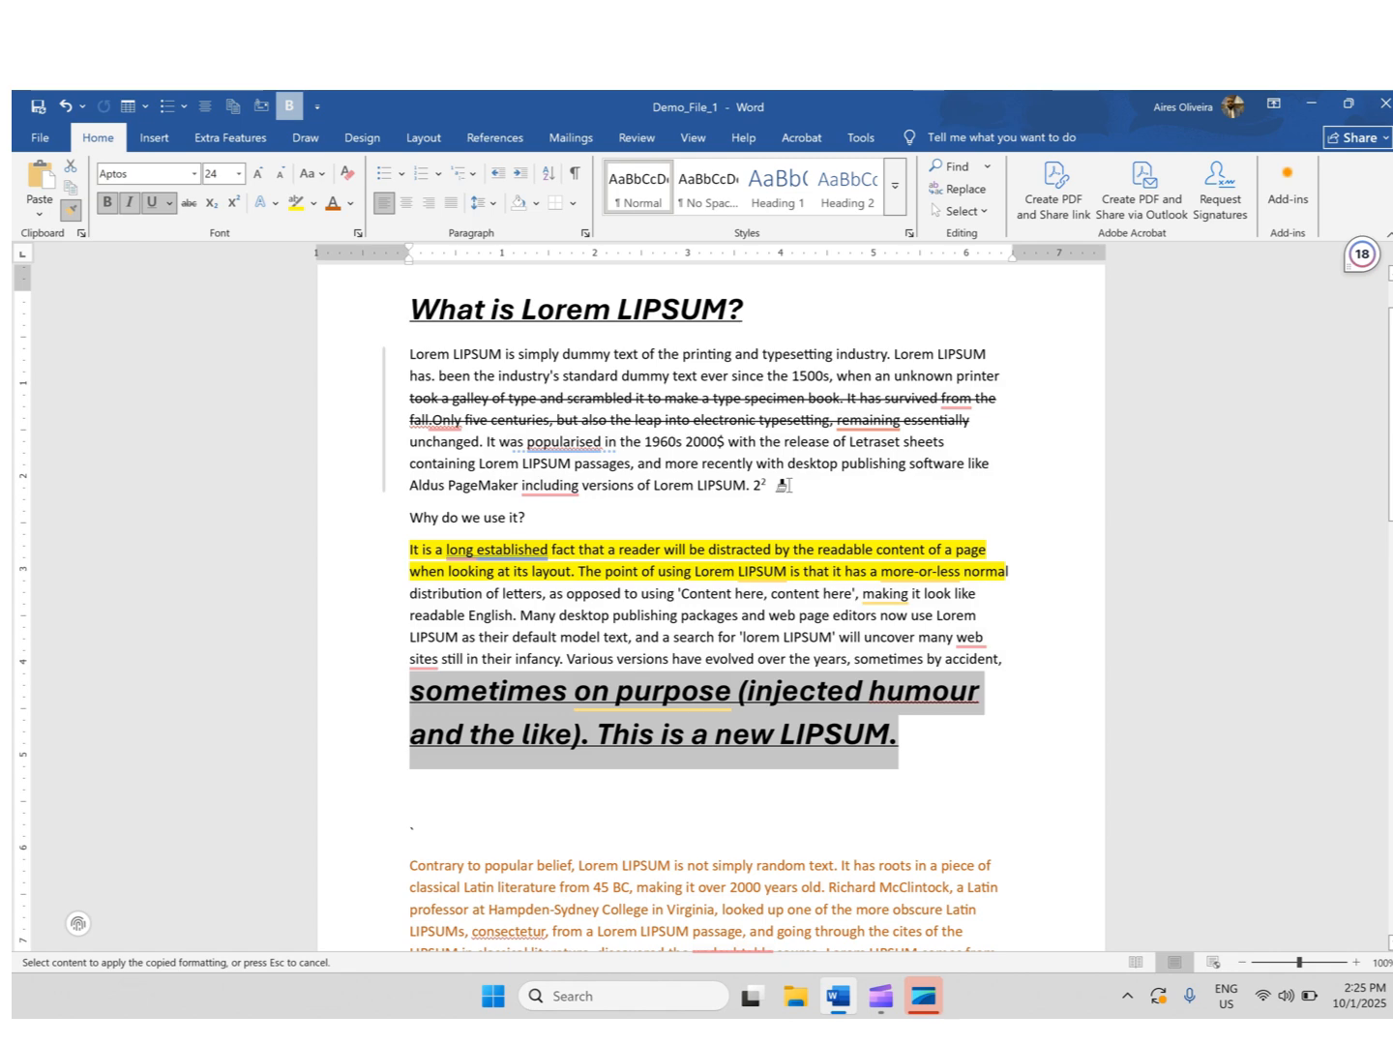
{"action": "left_click_drag", "start_coordinate": [781, 486], "coordinate": [415, 485]}
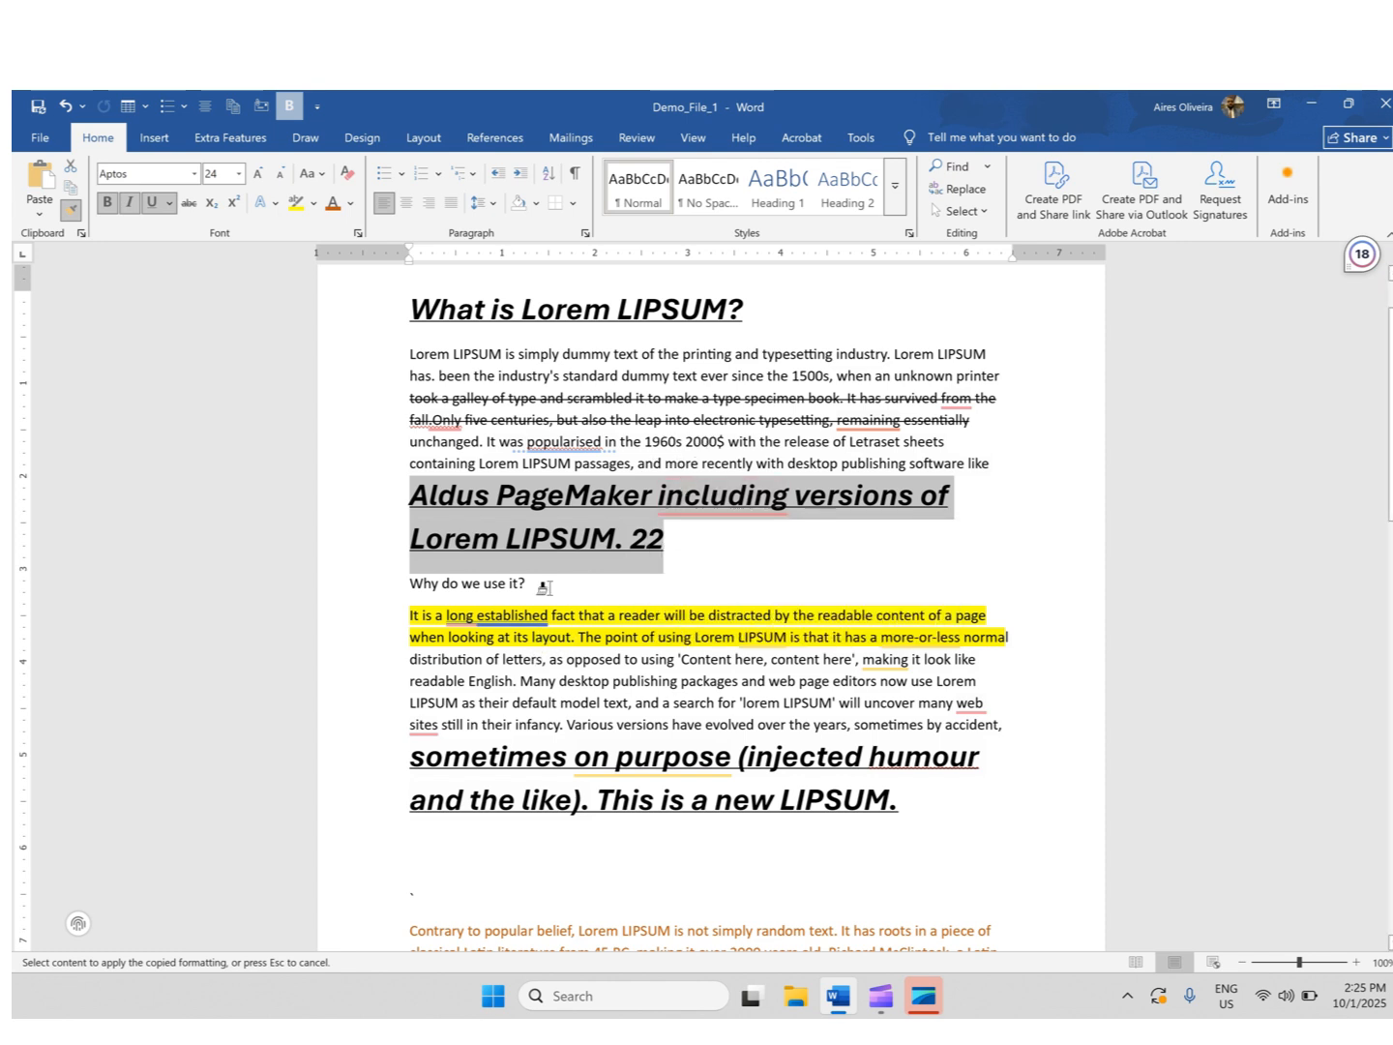
{"action": "key", "text": "Escape"}
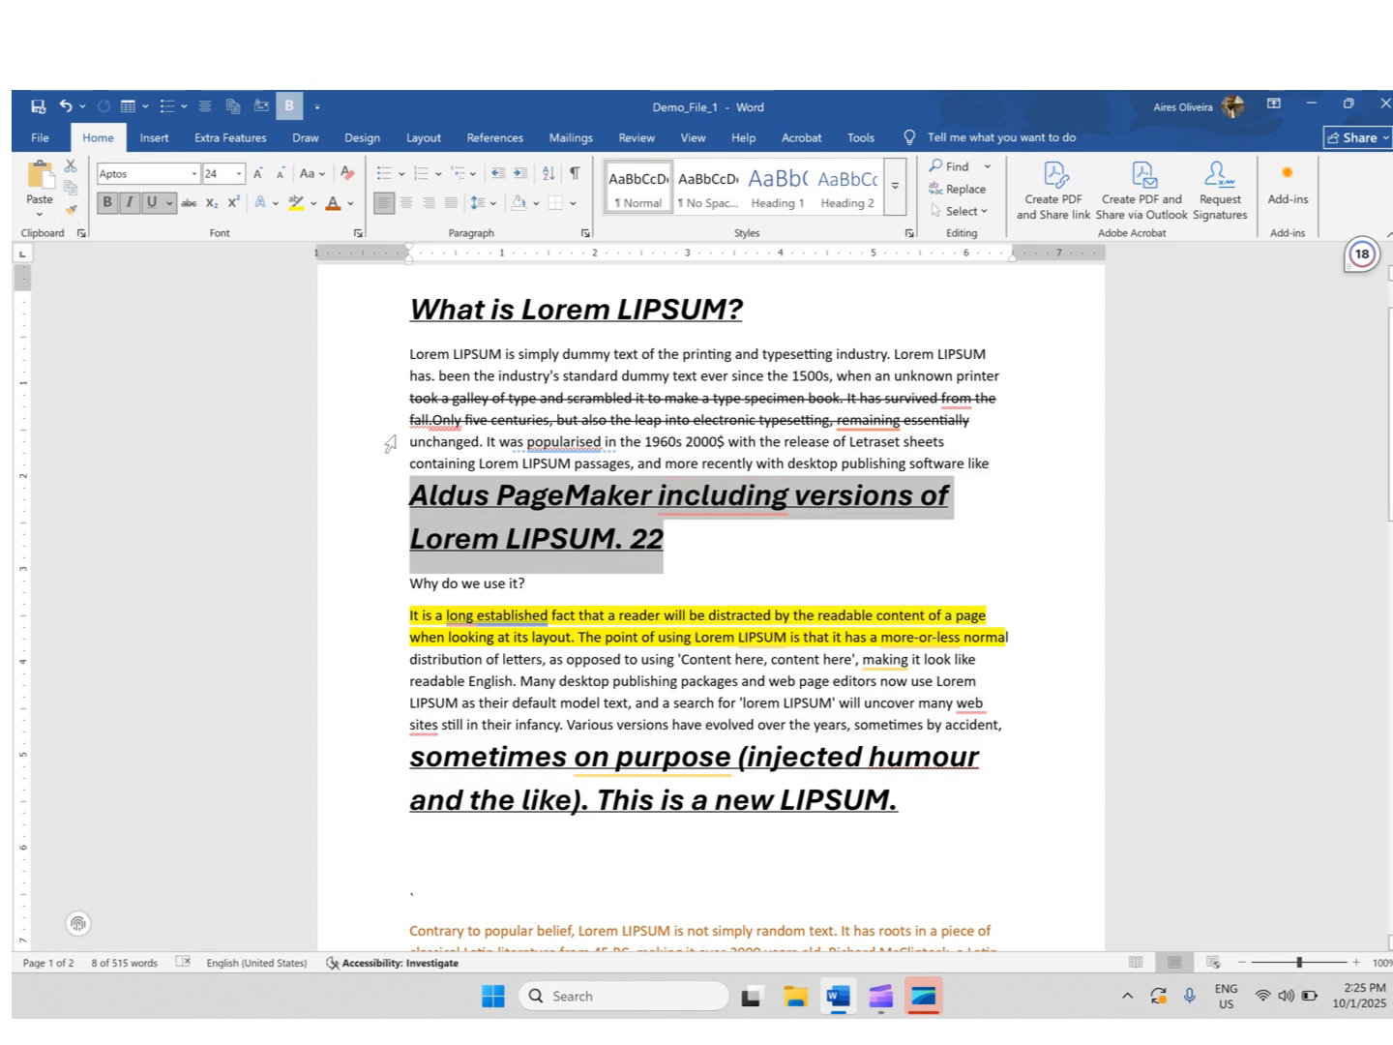
{"action": "left_click", "coordinate": [499, 375]}
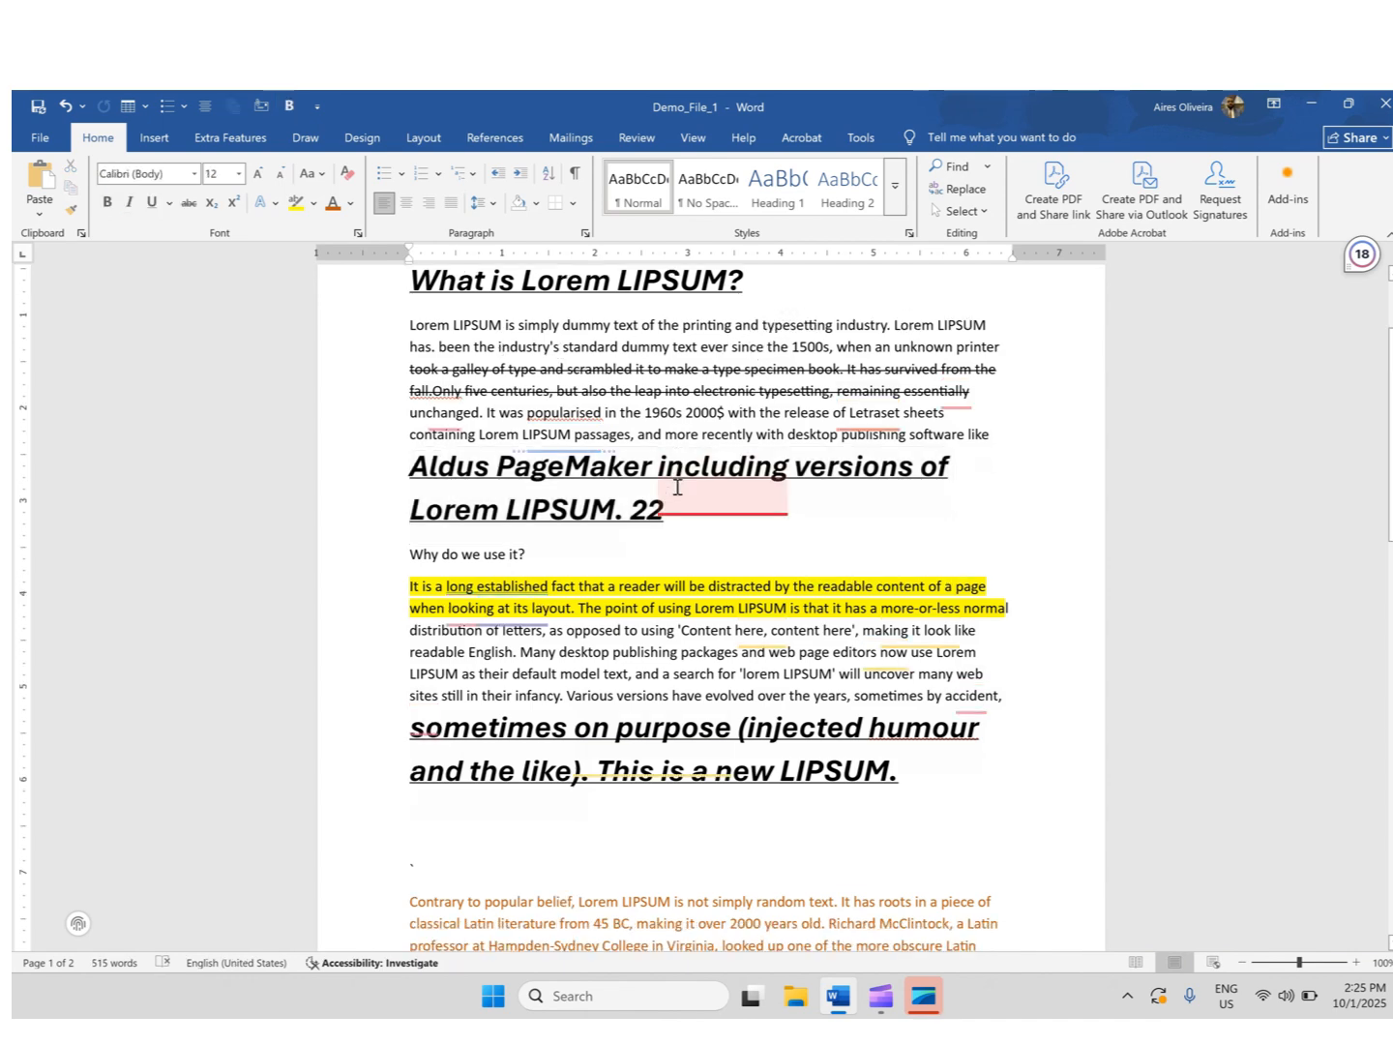
- Scroll through the document to review the applied formatting
{"action": "scroll", "coordinate": [668, 484], "scroll_direction": "down", "scroll_amount": 5}
{"action": "scroll", "coordinate": [619, 486], "scroll_direction": "down", "scroll_amount": 3}
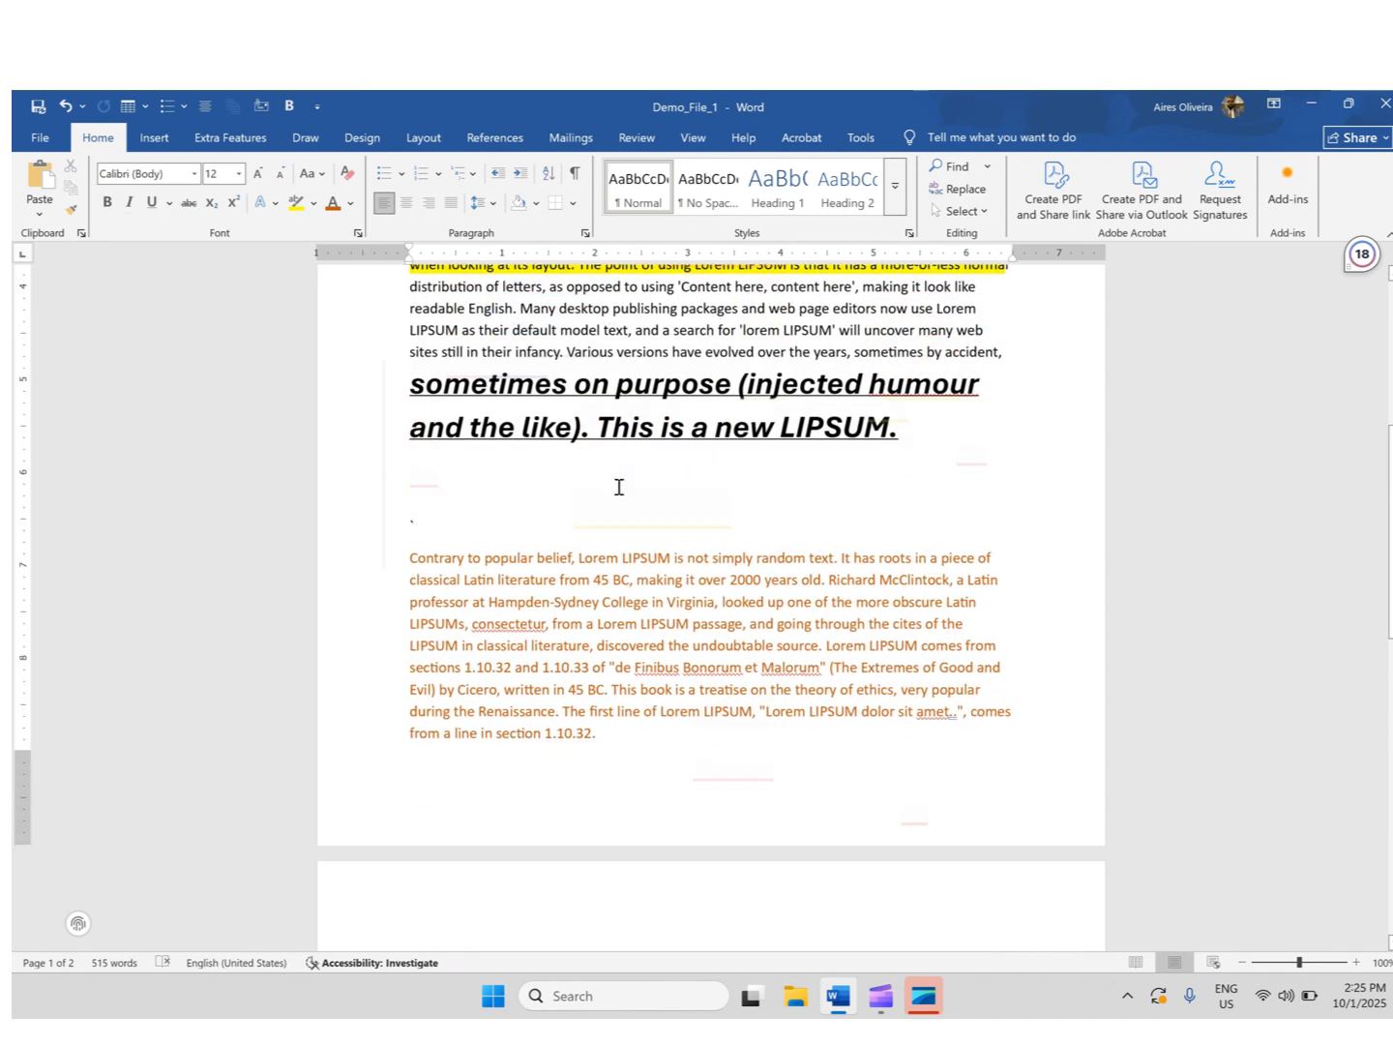
{"action": "left_click", "coordinate": [598, 538]}
{"action": "scroll", "coordinate": [600, 551], "scroll_direction": "down", "scroll_amount": 2}
{"action": "scroll", "coordinate": [599, 565], "scroll_direction": "down", "scroll_amount": 7}
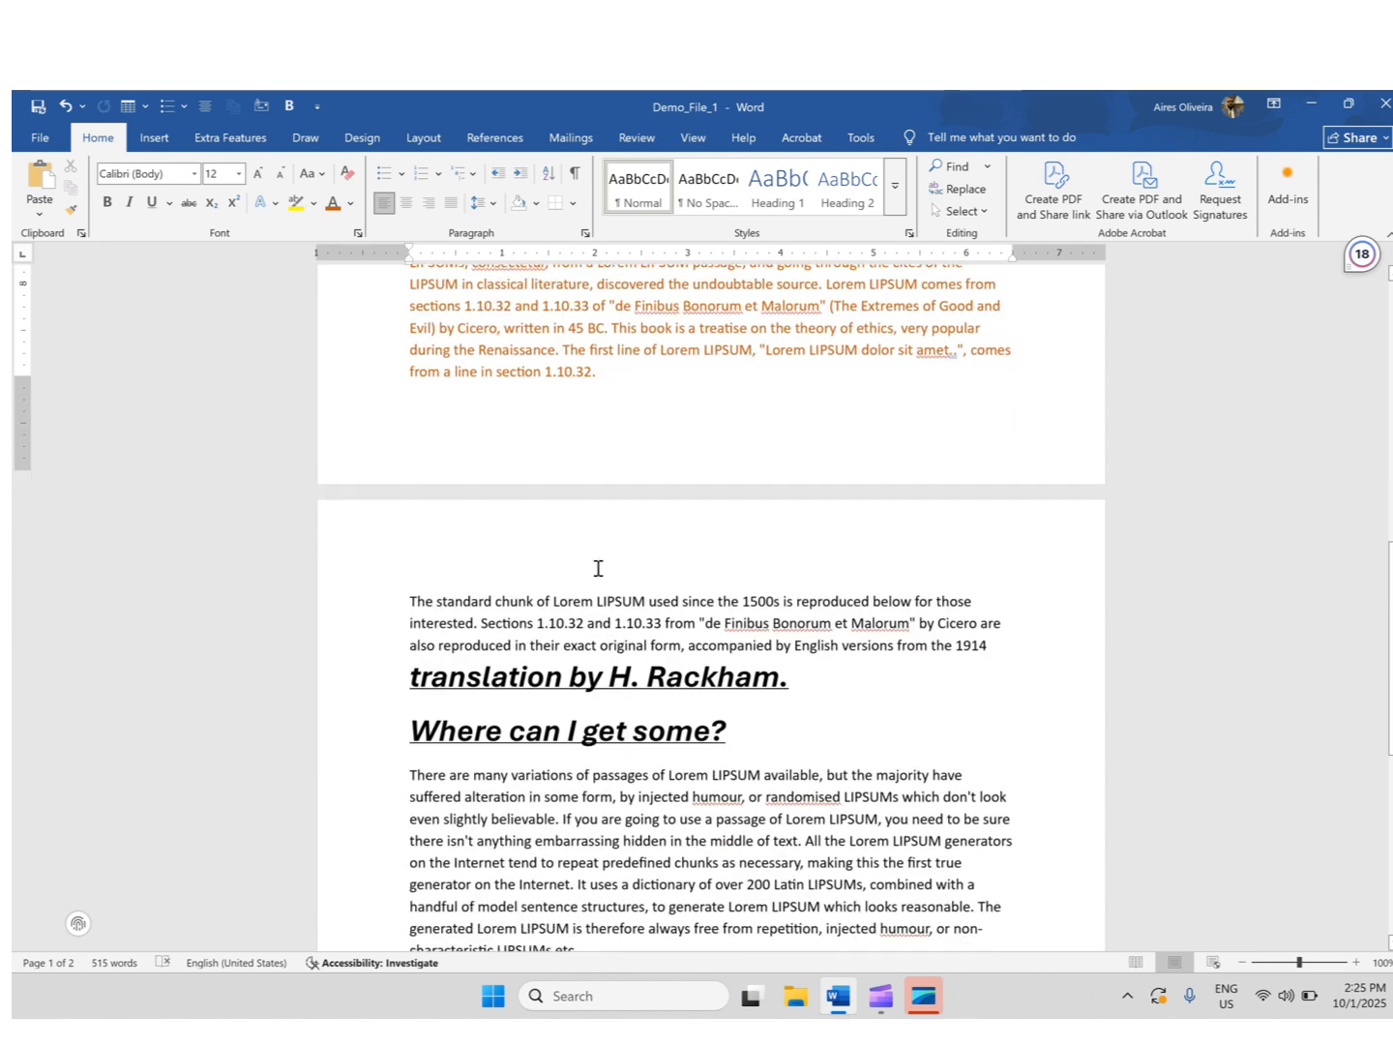
{"action": "scroll", "coordinate": [592, 580], "scroll_direction": "up", "scroll_amount": 12}
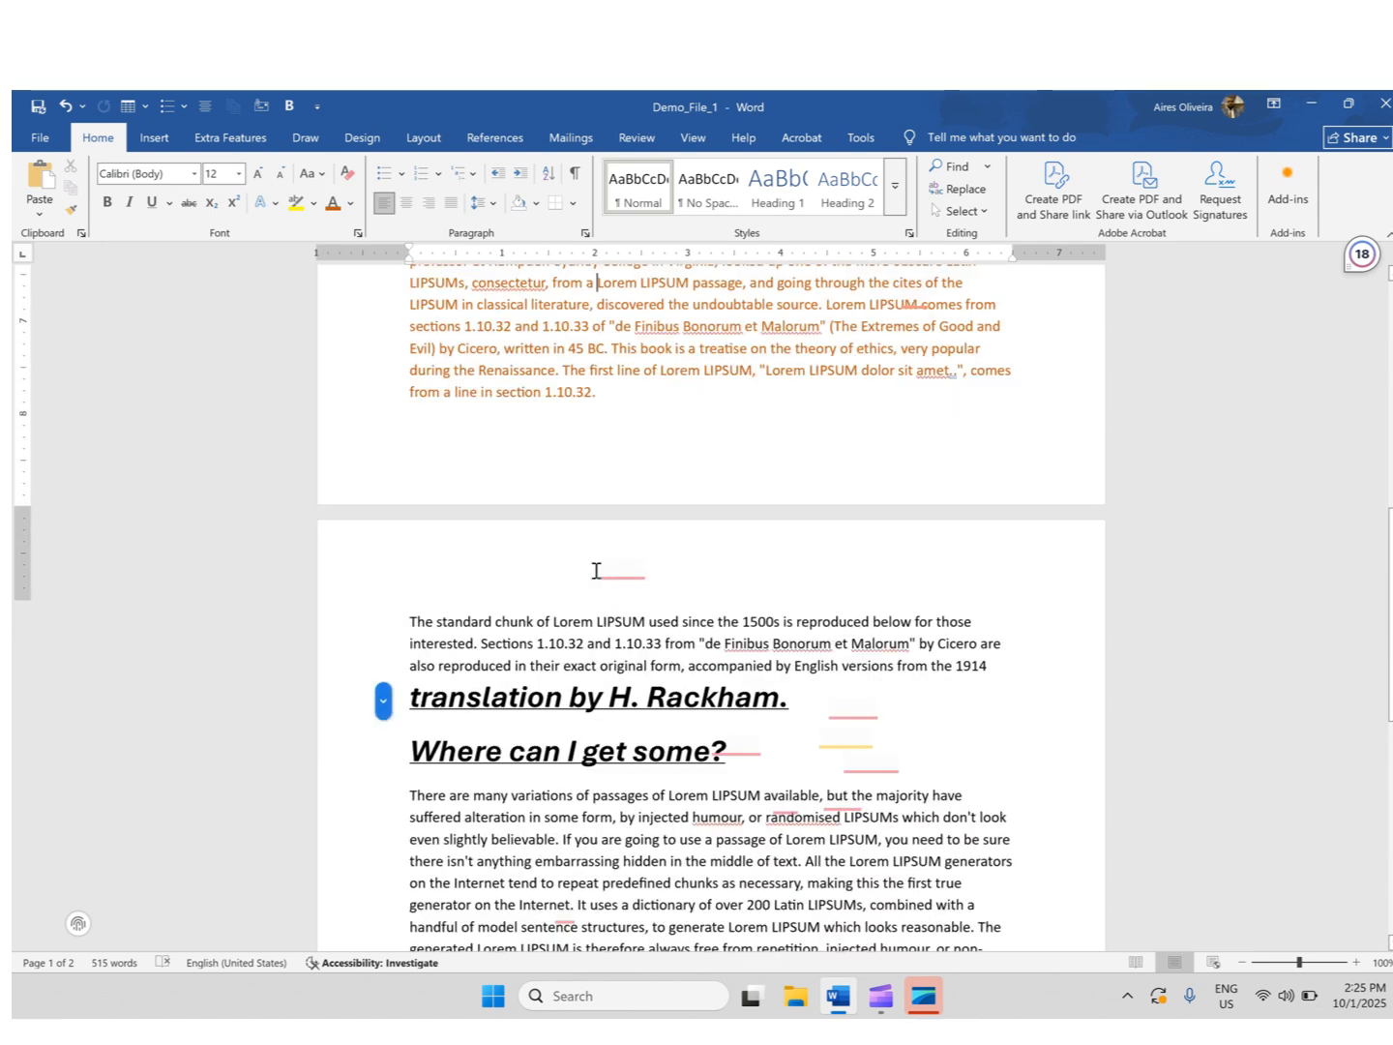